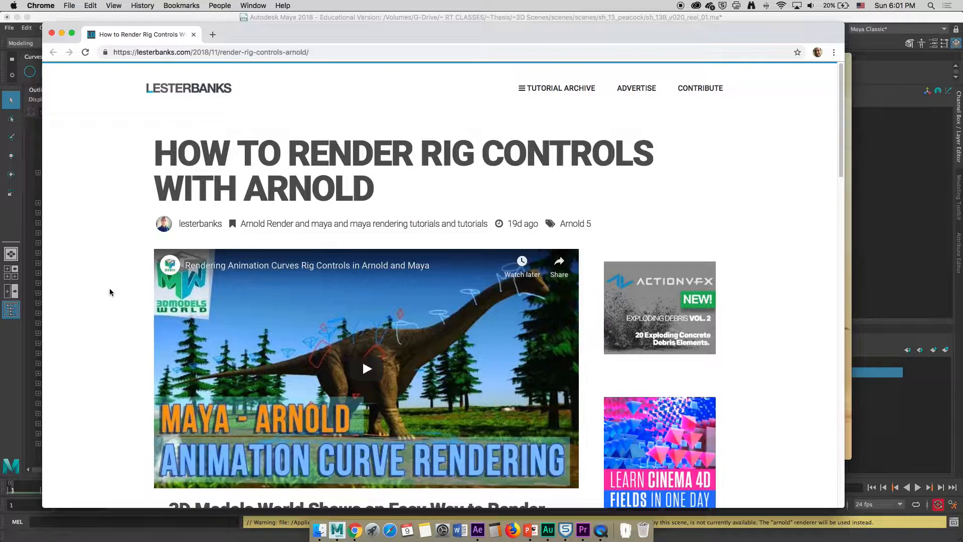
scroll(92, 310, down, 1)
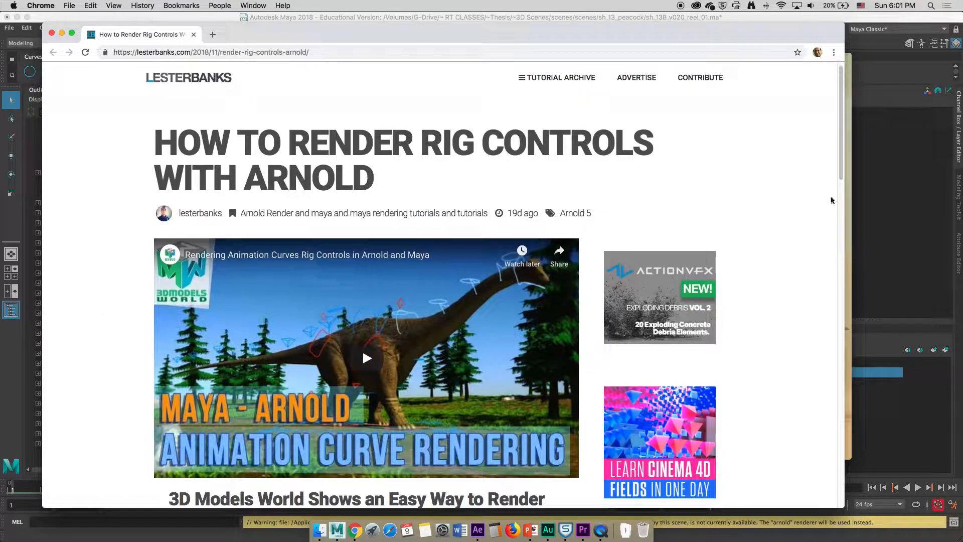
click(849, 58)
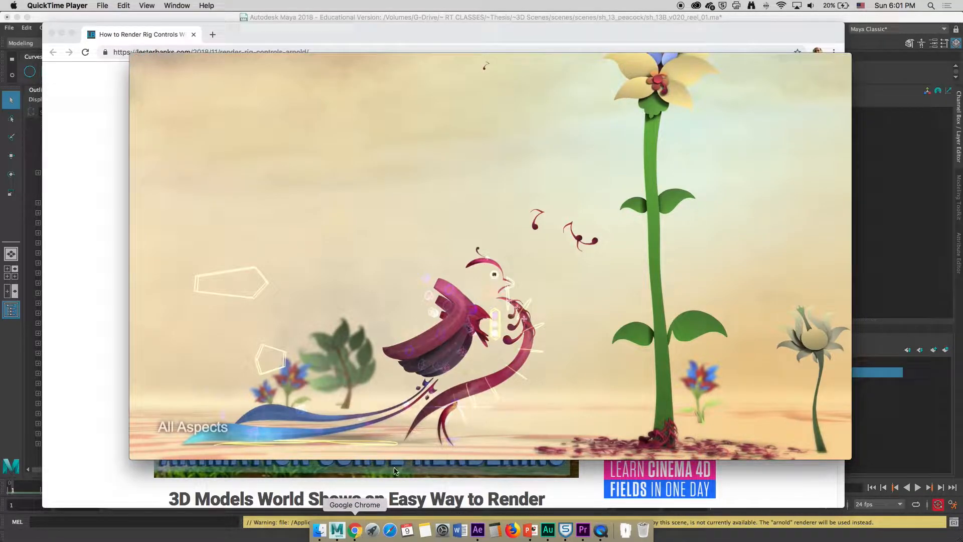
click(356, 533)
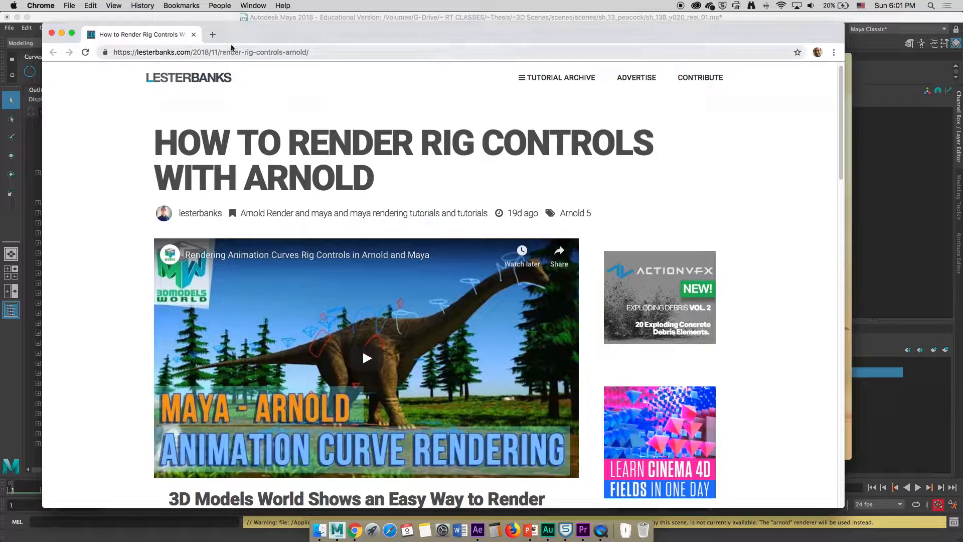
Open a new browser tab, search the web for the instructor's name, and open his personal website
click(213, 35)
text(meghdad)
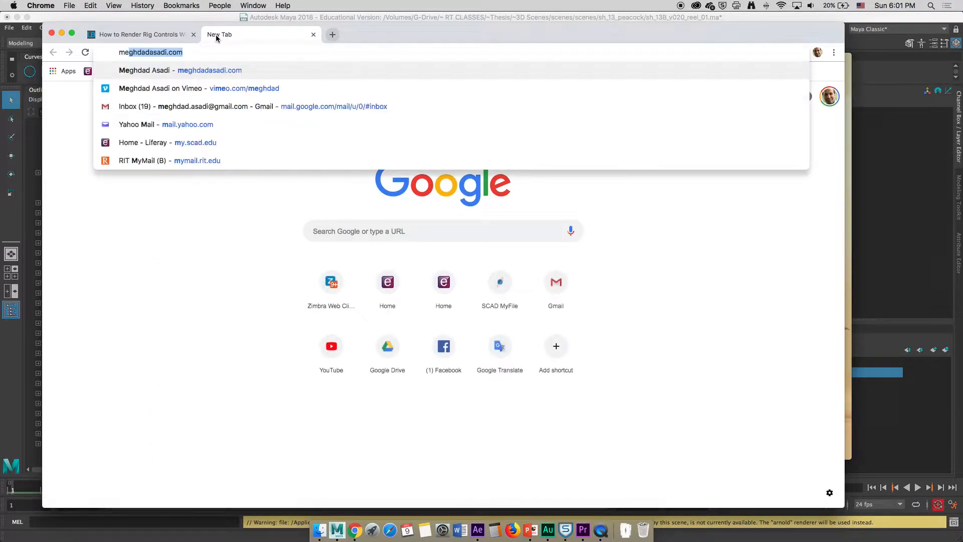
key(BackSpace)
text(asadi)
key(Return)
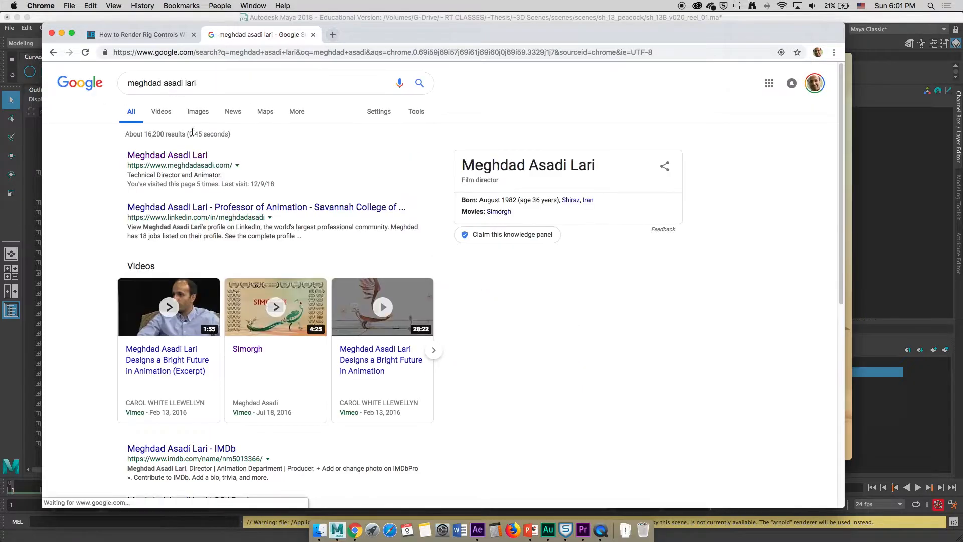
click(175, 150)
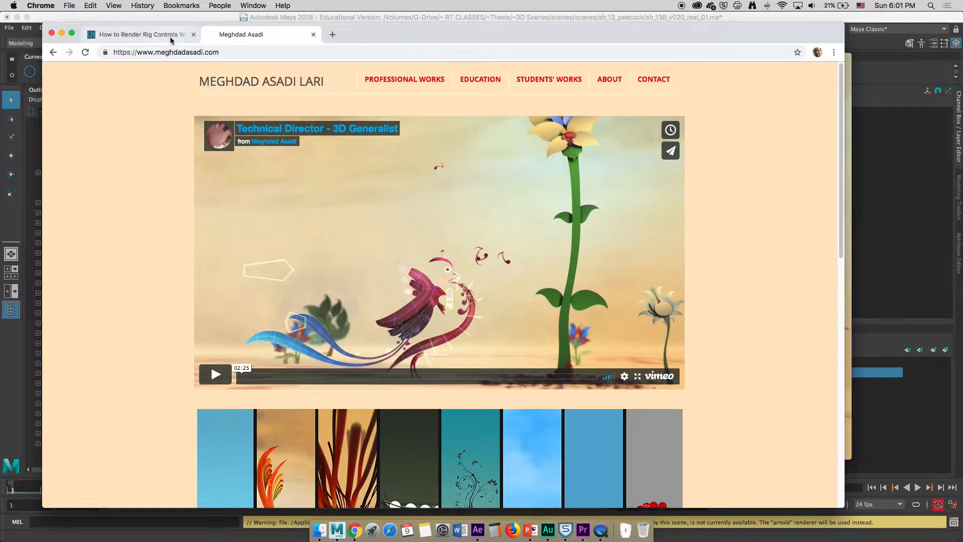
Return to the article tab and play and scrub through the embedded Arnold animation curve rendering video
click(170, 36)
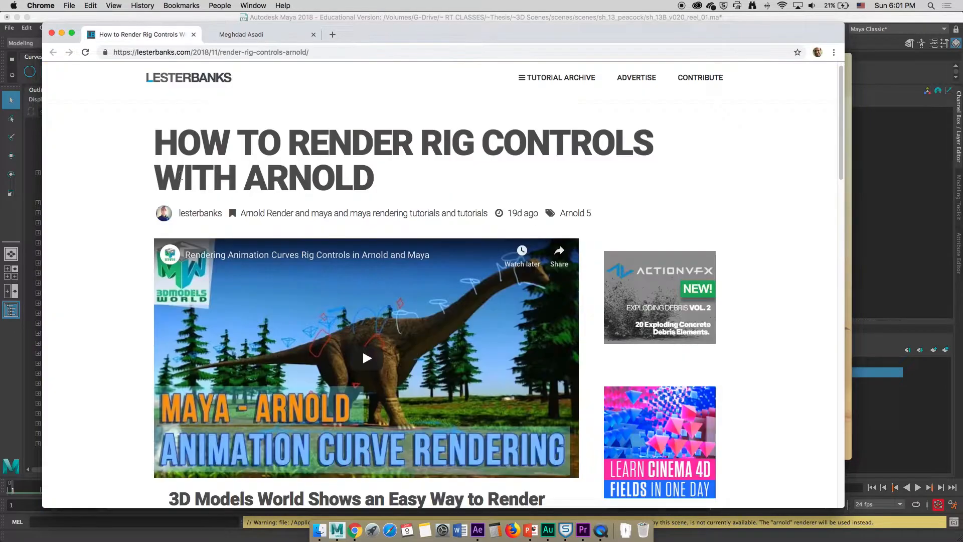
scroll(117, 300, down, 1)
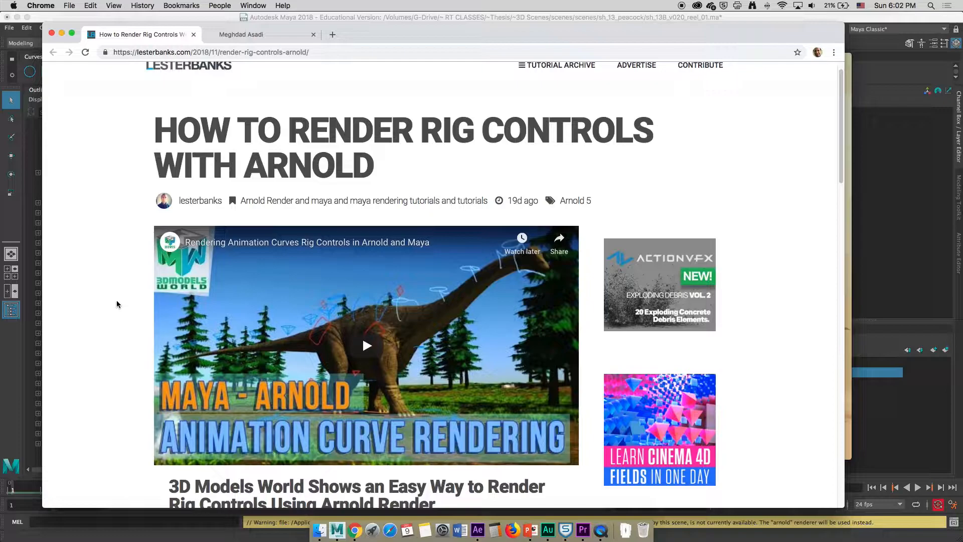
click(358, 346)
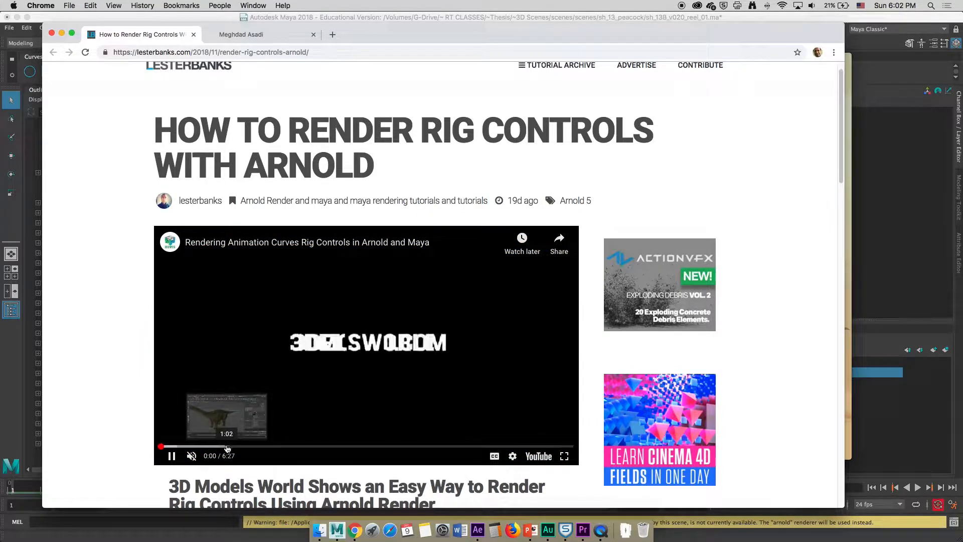
click(222, 447)
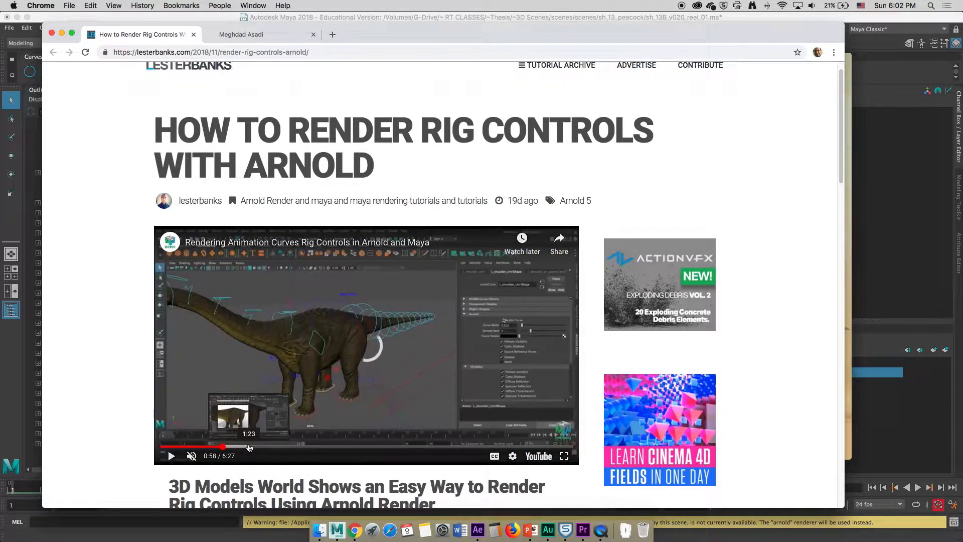
click(250, 446)
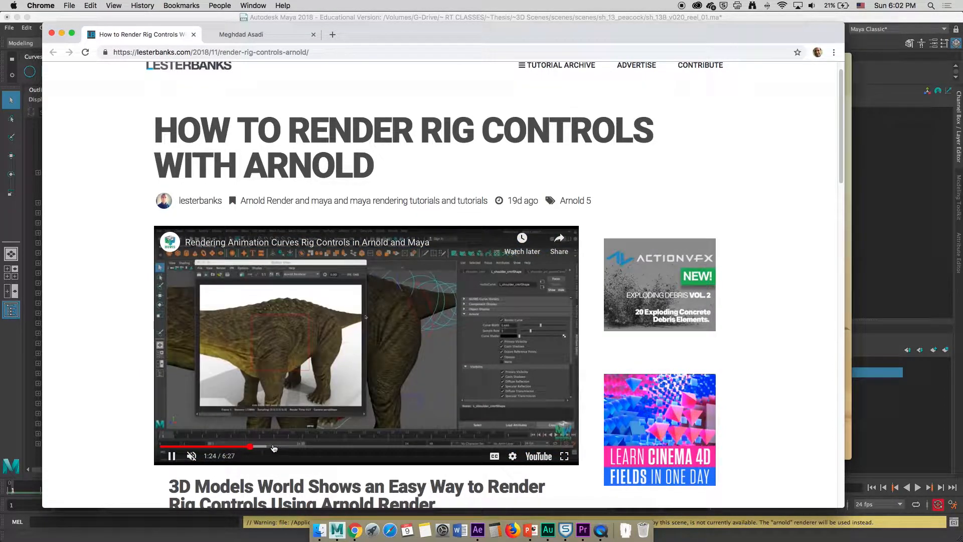
click(287, 447)
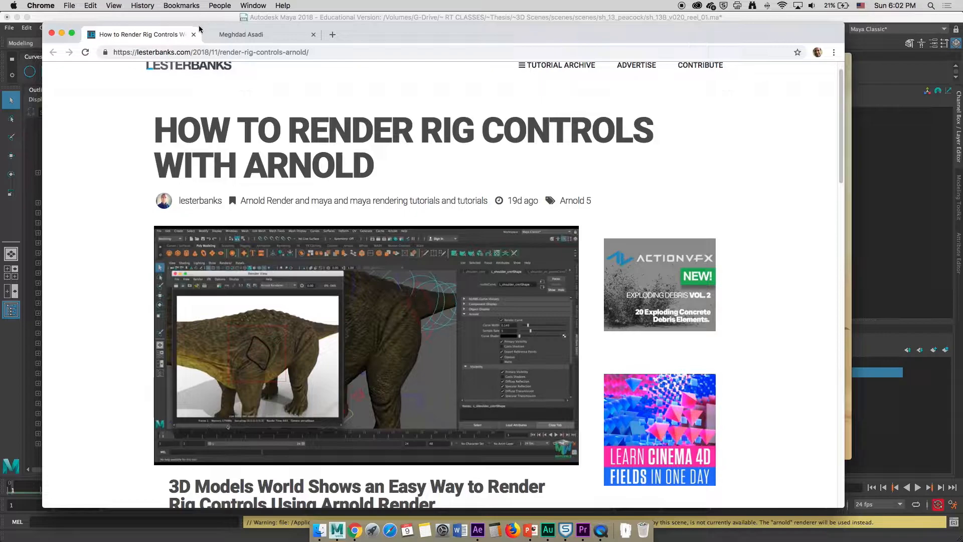
click(85, 53)
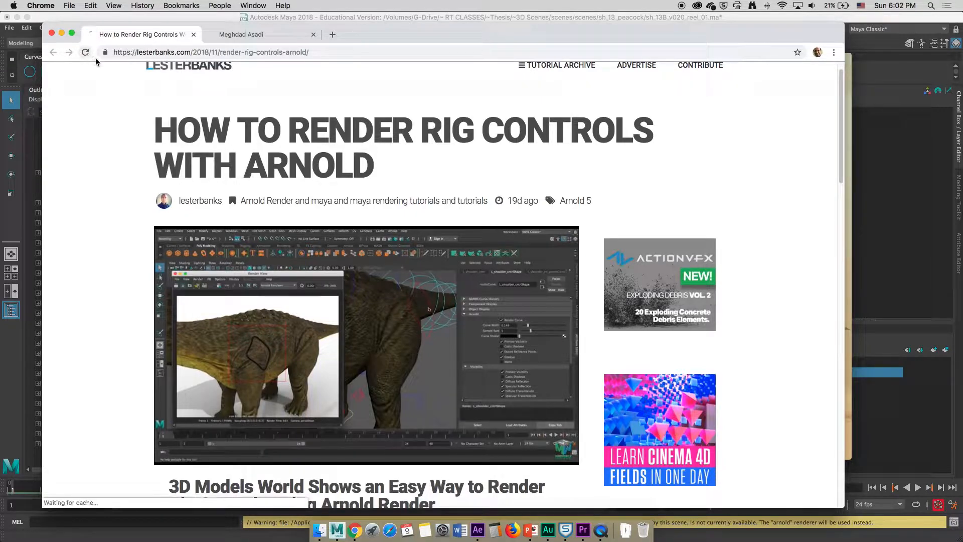
click(314, 34)
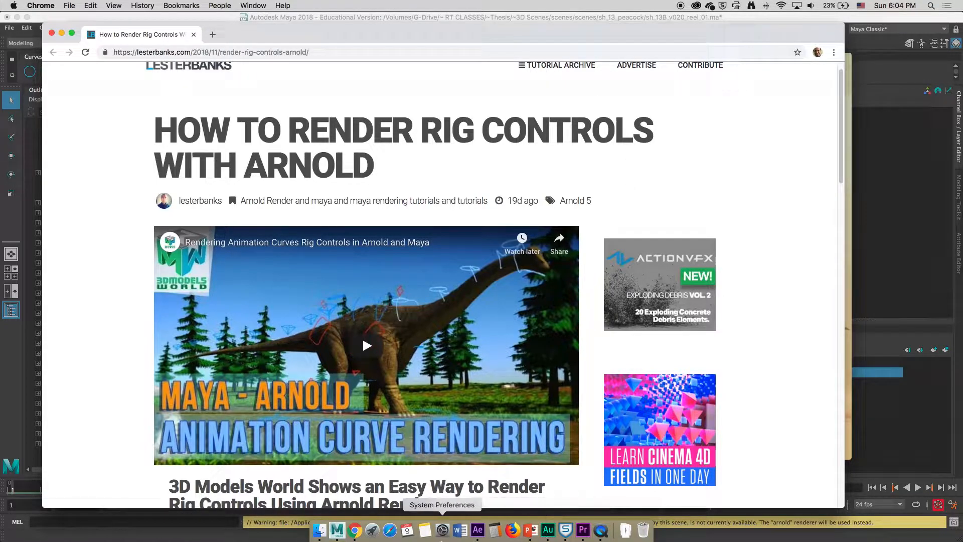
click(336, 530)
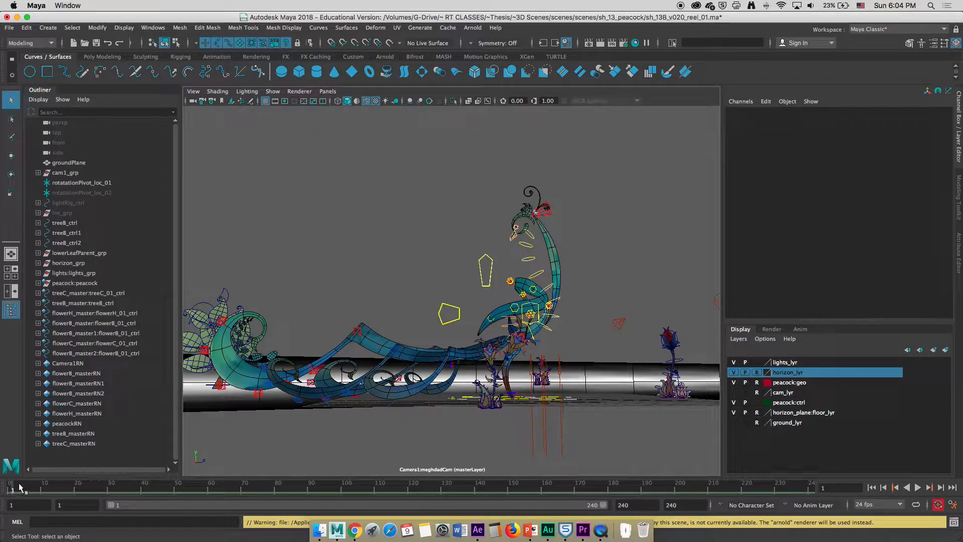
mouse_move(13, 490)
mouse_down()
mouse_move(46, 489)
mouse_move(3, 490)
mouse_move(56, 492)
mouse_move(11, 489)
mouse_up()
key(super+Tab)
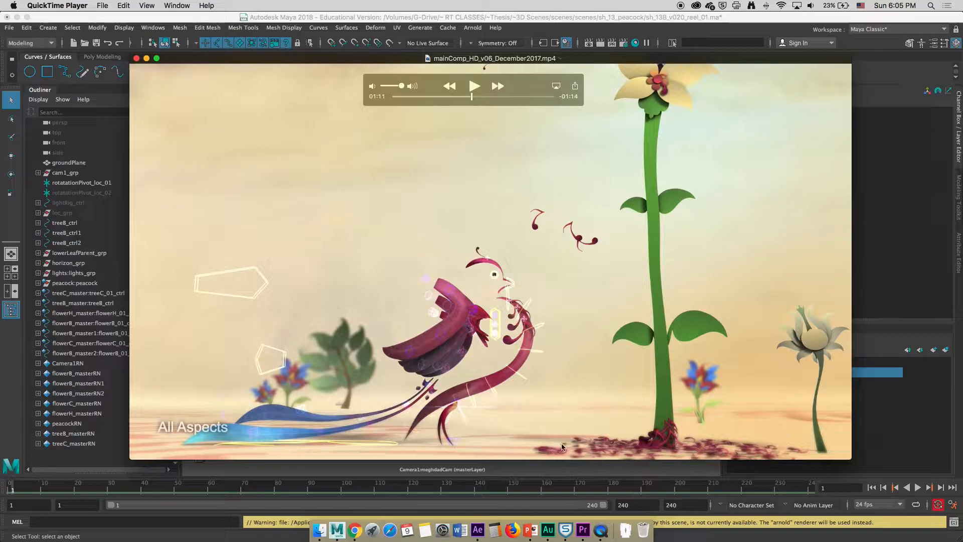
Scrub through the mainComp_HD_v06_December2017.mp4 demo reel to review the character rig examples
click(477, 98)
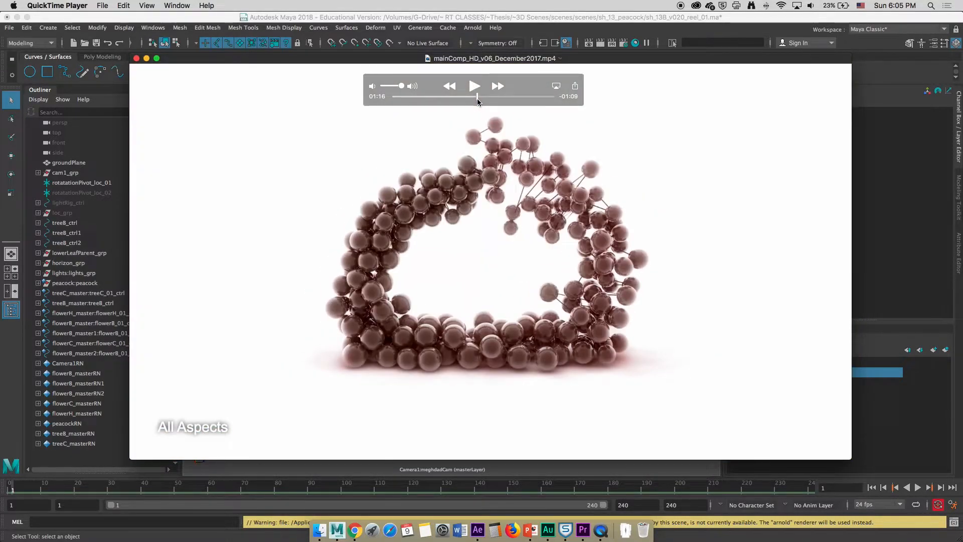
mouse_move(478, 99)
mouse_down()
mouse_move(491, 100)
mouse_move(464, 98)
mouse_up()
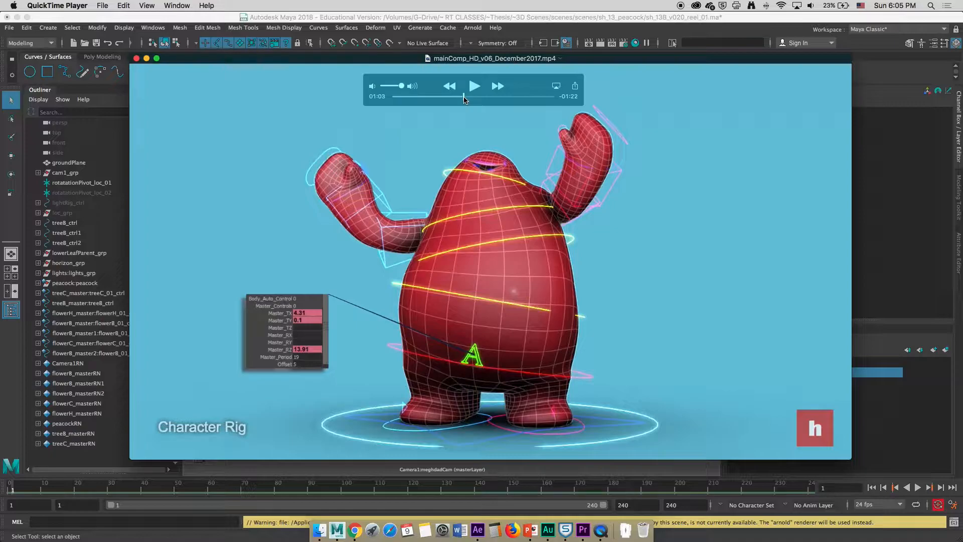
drag(463, 99, 444, 98)
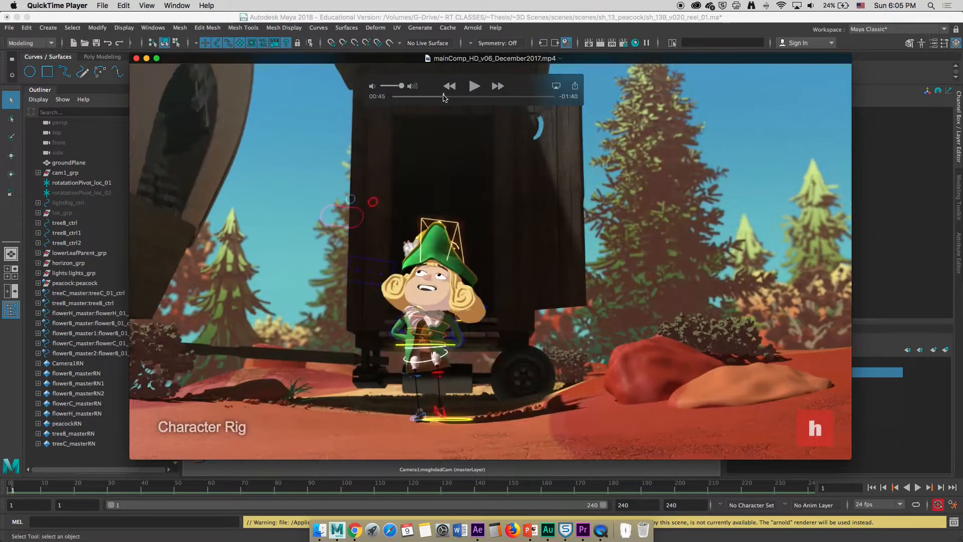
Bring up the sh_13B_v05.mov clip, enlarge it full screen, and review the rendered peacock shot
click(181, 16)
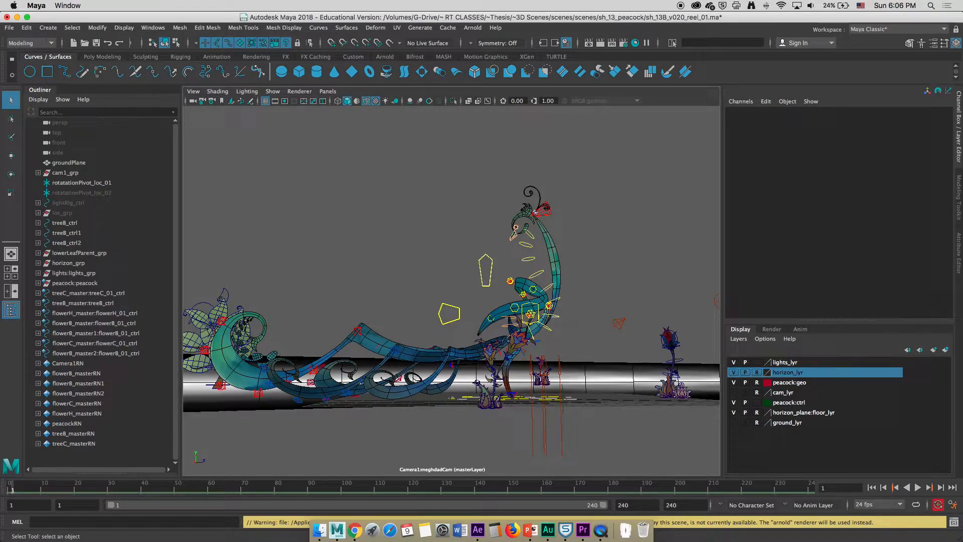
key(super+Tab)
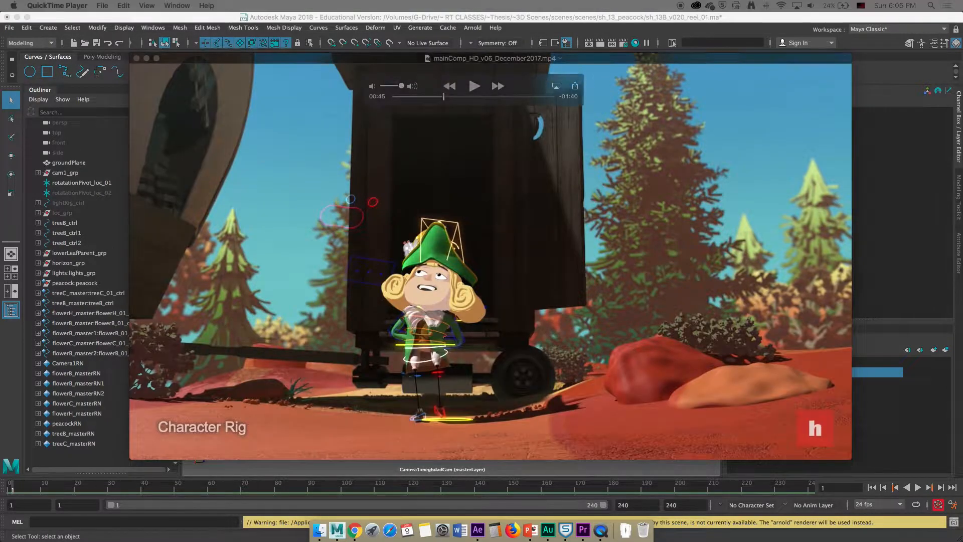
drag(962, 94, 498, 85)
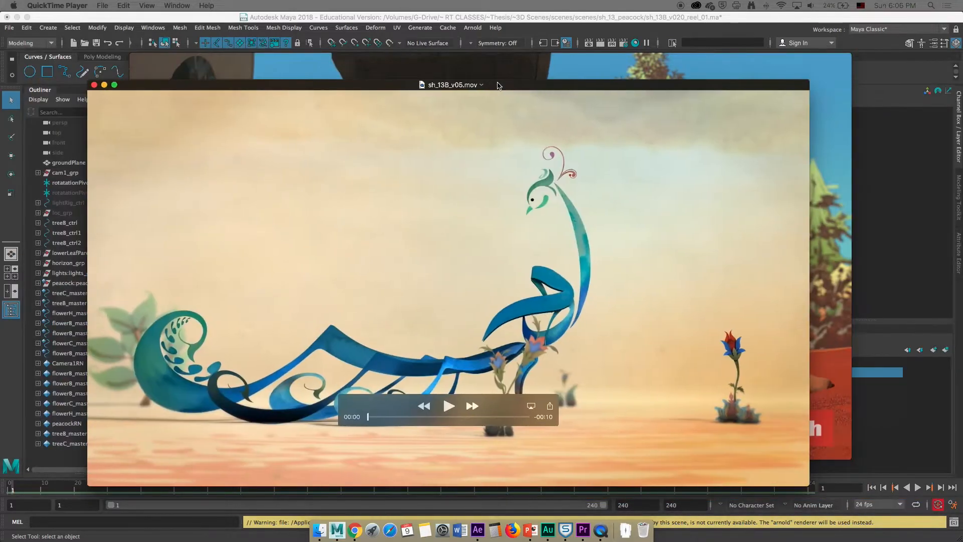
double_click(523, 86)
mouse_move(433, 434)
mouse_down()
mouse_move(586, 438)
mouse_move(432, 430)
mouse_move(577, 437)
mouse_move(407, 438)
mouse_move(573, 440)
mouse_move(429, 433)
mouse_up()
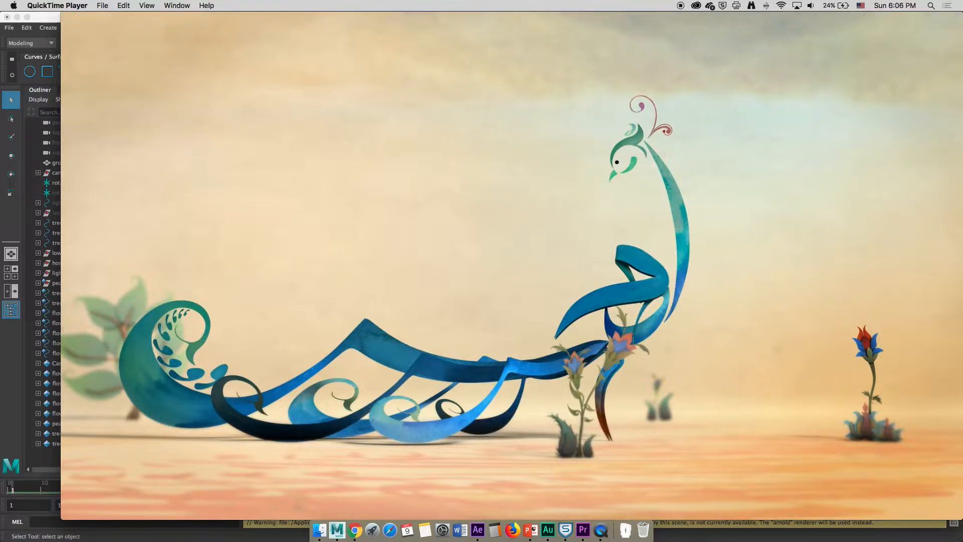
mouse_move(574, 213)
mouse_move(422, 243)
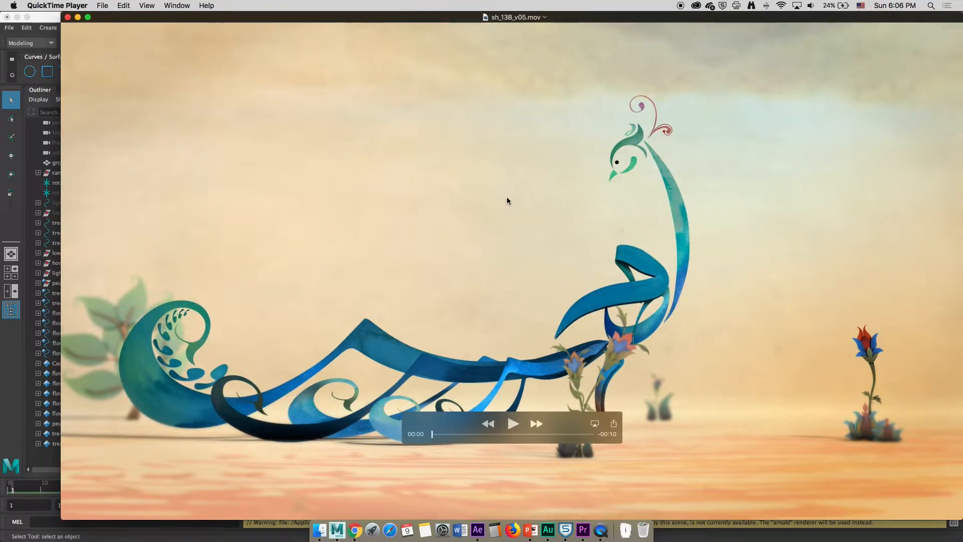
mouse_move(432, 434)
mouse_down()
mouse_move(542, 432)
mouse_move(432, 434)
mouse_up()
click(60, 44)
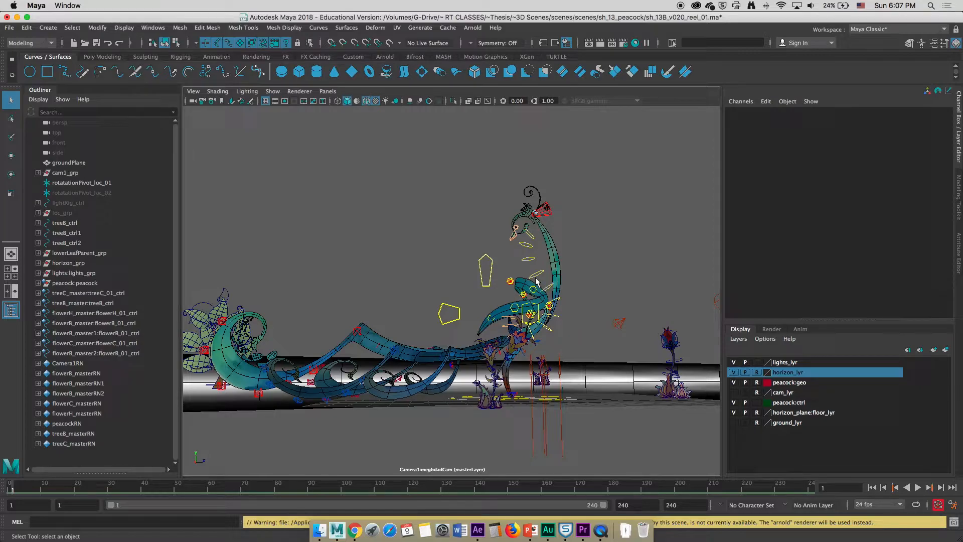
Select peacock:peacock and assign it a new Surface Shader material
click(733, 383)
click(74, 283)
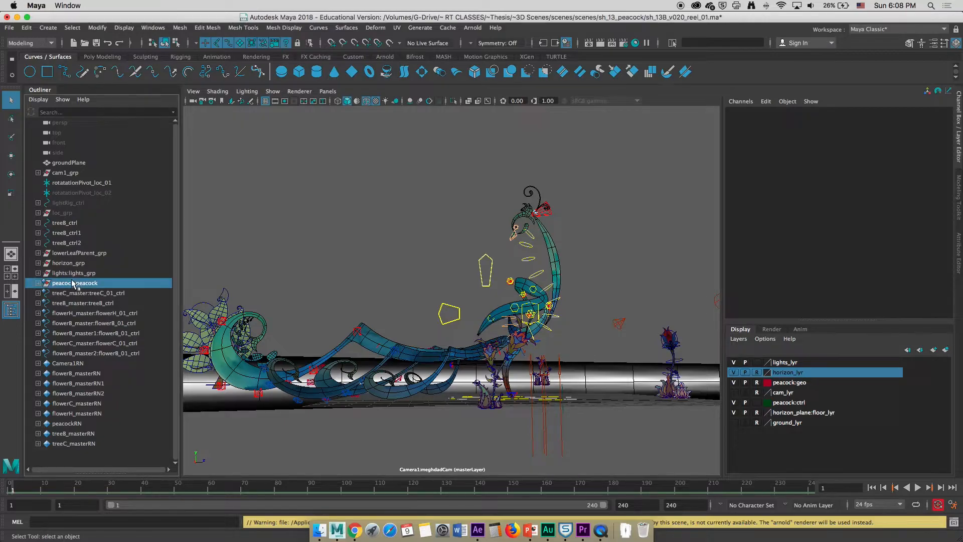
right_click(550, 241)
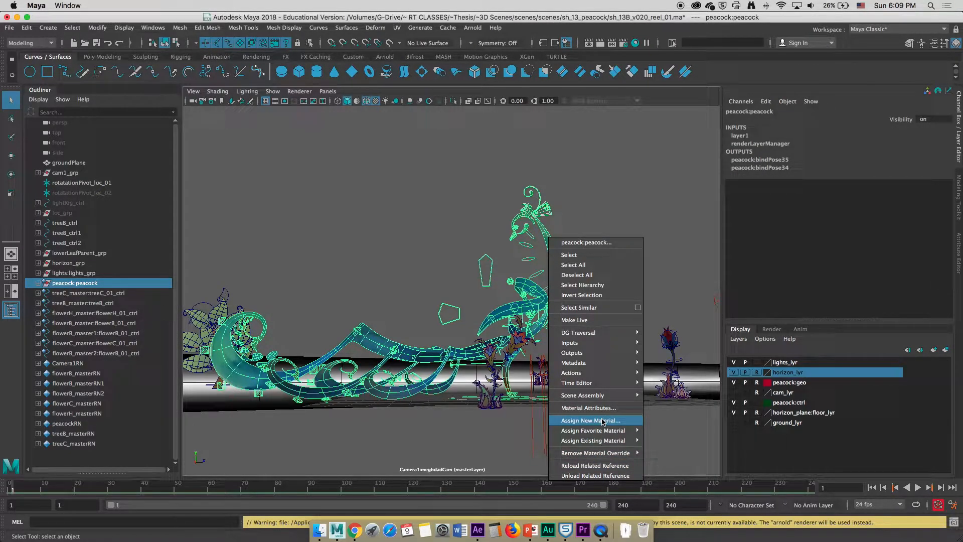
click(603, 421)
drag(730, 105, 788, 96)
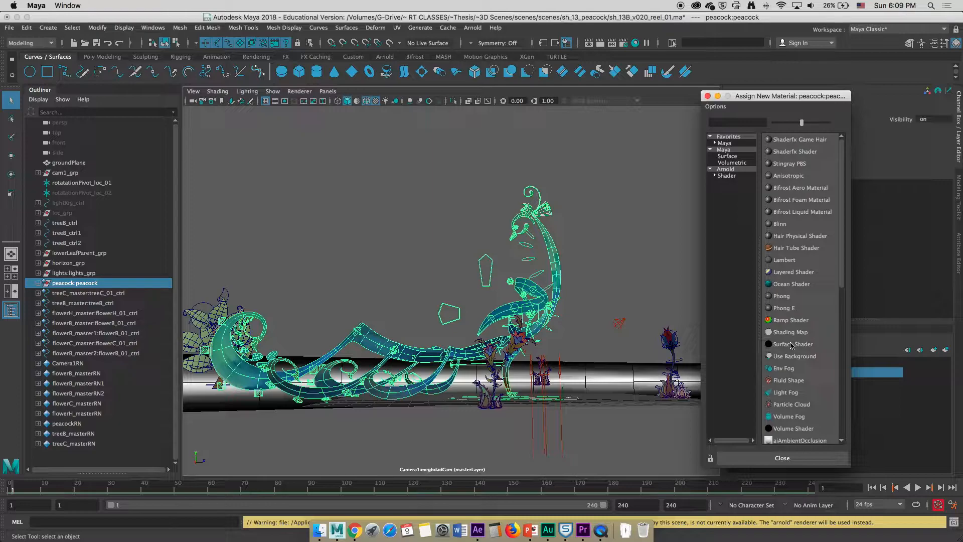
click(784, 345)
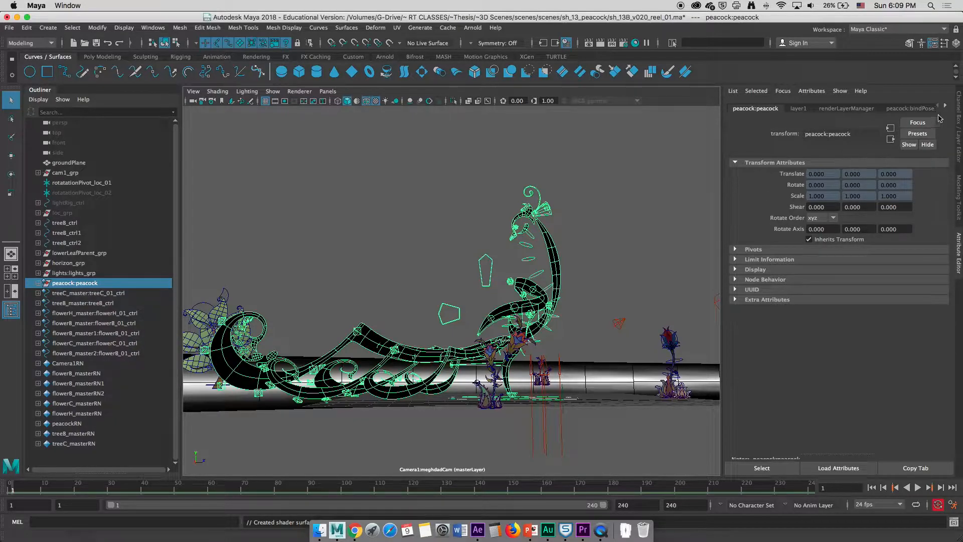
Select the render layers from layer1 through horizon and delete them, leaving only masterLayer
click(958, 120)
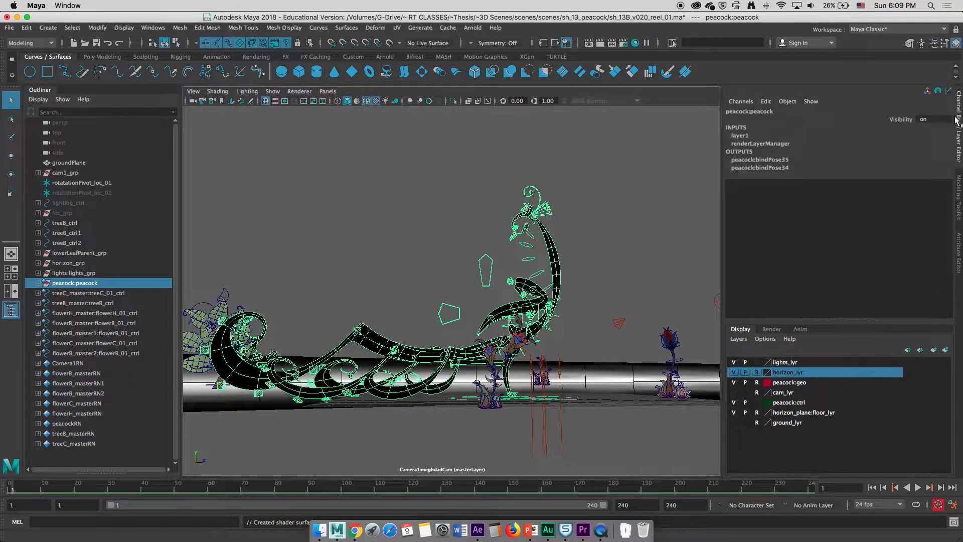
click(773, 329)
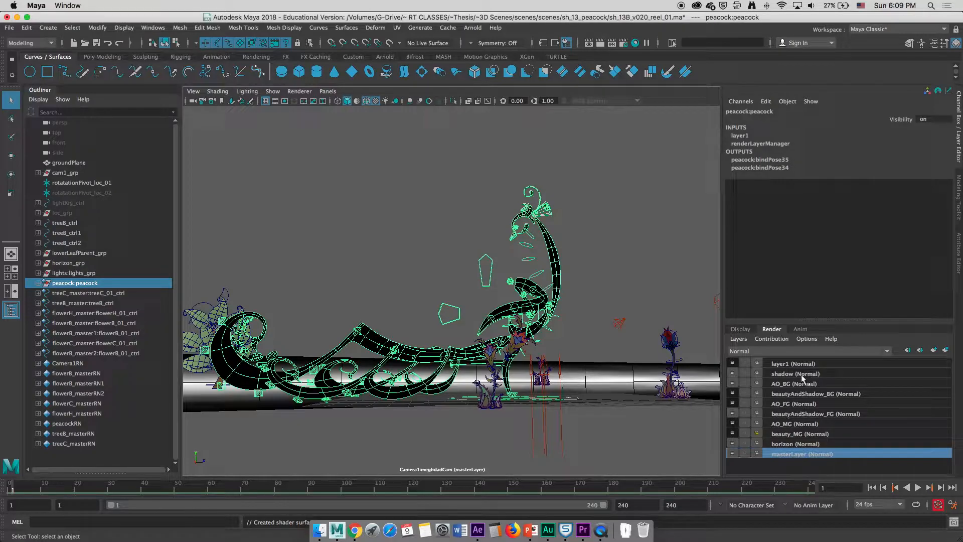
click(793, 364)
shift+click(781, 435)
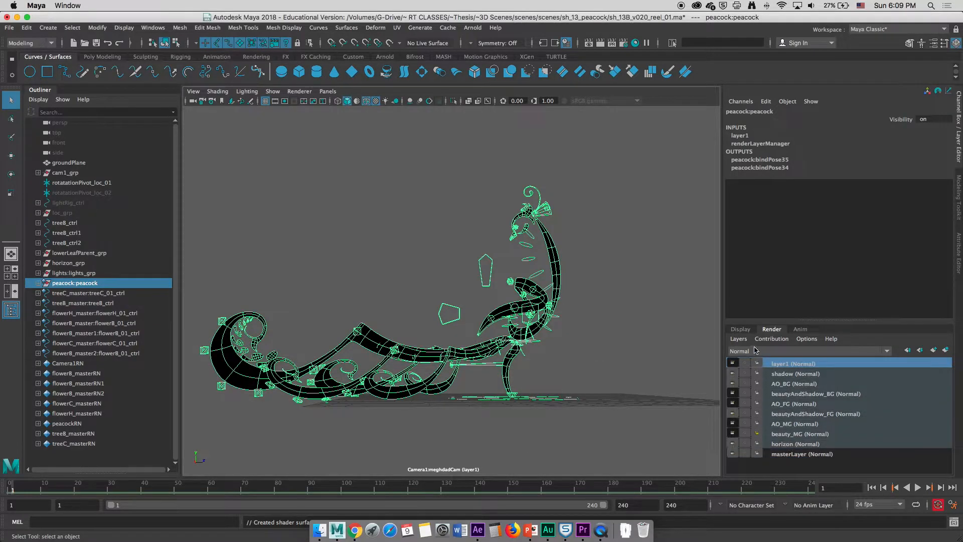
click(739, 340)
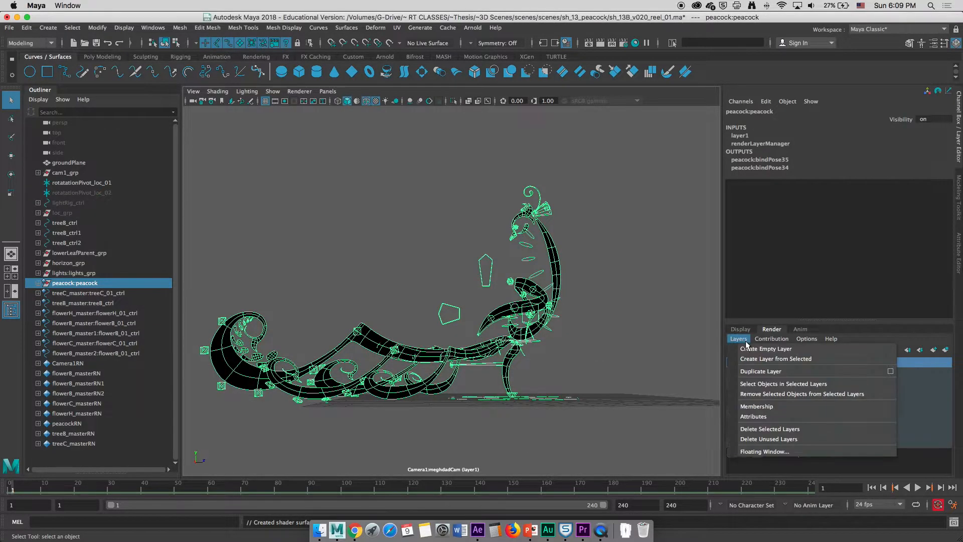
click(758, 430)
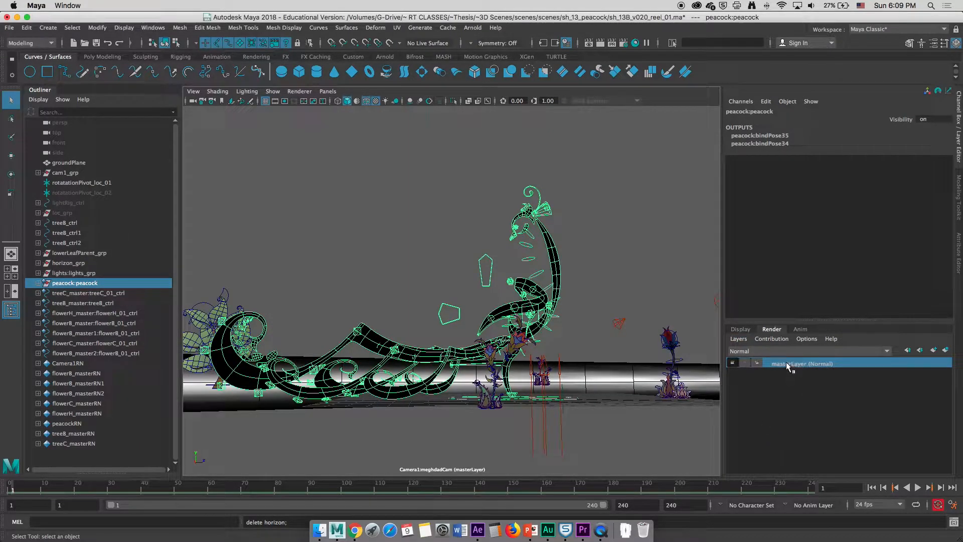
Hide the outliner nodes from treeC_master:treeC_01_ctrl down to treeC_masterRN
click(742, 330)
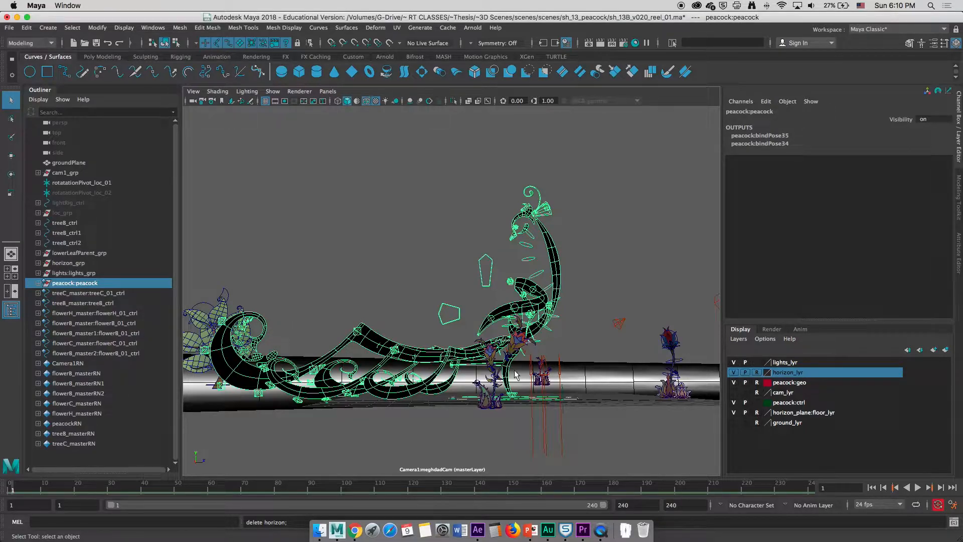
click(101, 294)
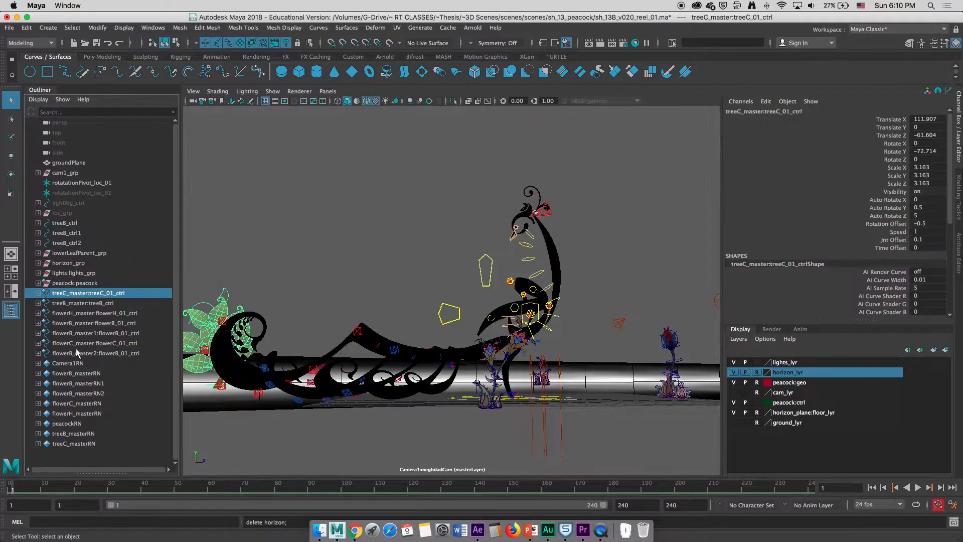
shift+click(68, 447)
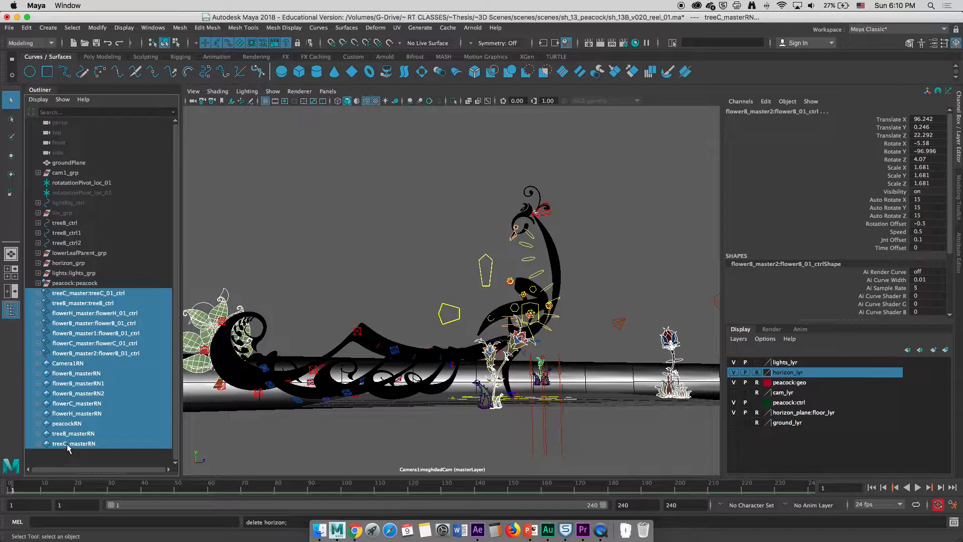
key(h)
Hide the treeB_ctrl through treeB_ctrl2 nodes
click(66, 224)
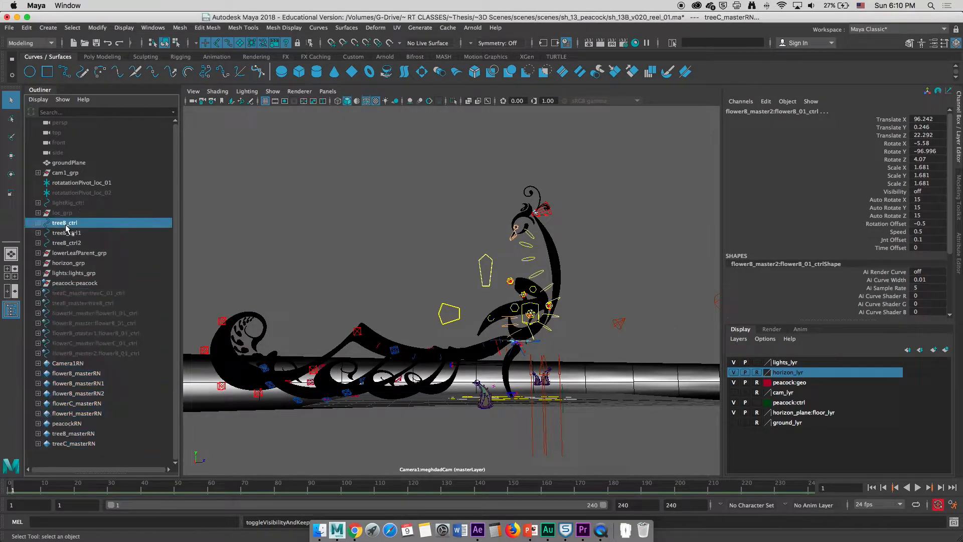
shift+click(66, 242)
key(h)
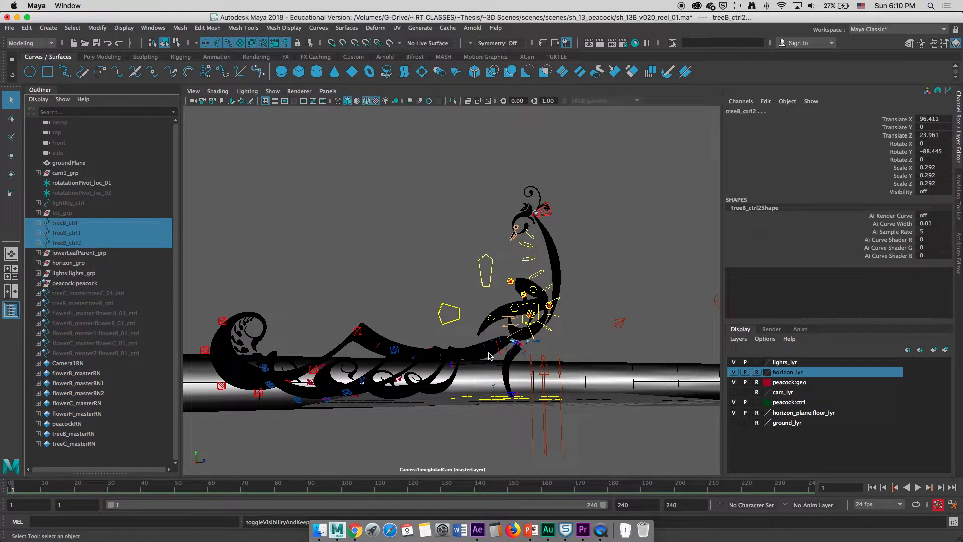
Deselect everything, then hide lowerLeafParent_grp
click(631, 393)
click(88, 255)
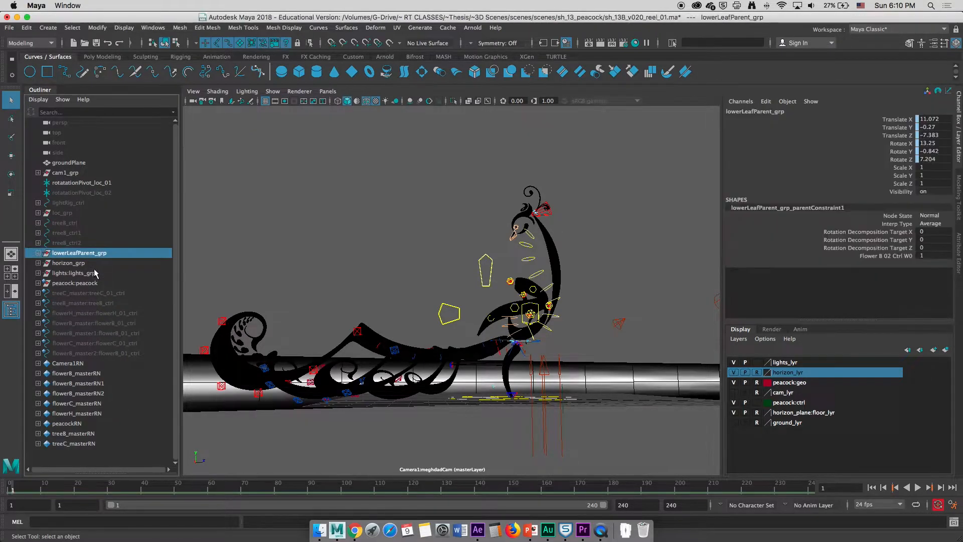
key(h)
Check the visibility of rotationPivot_loc_01, cam1_grp and groundPlane in the outliner
click(73, 184)
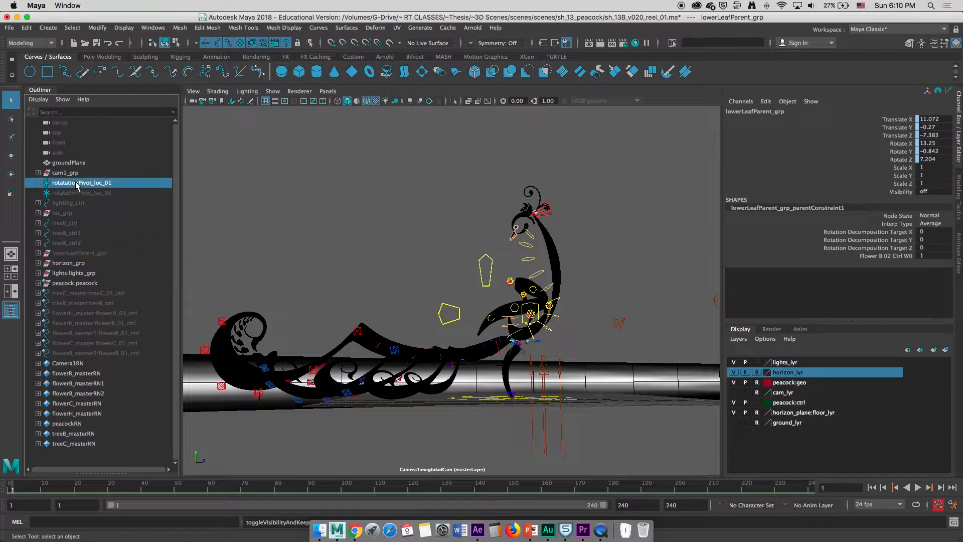
click(70, 173)
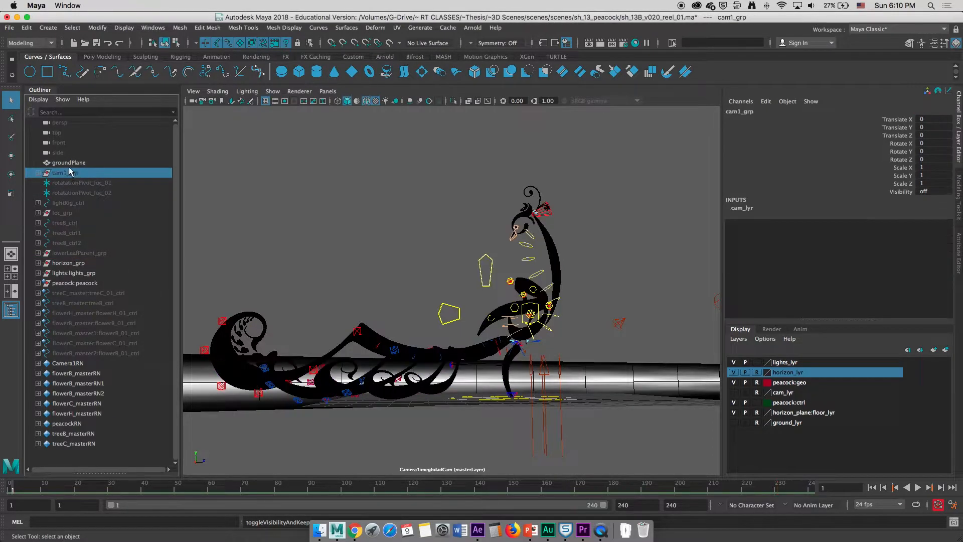
click(70, 164)
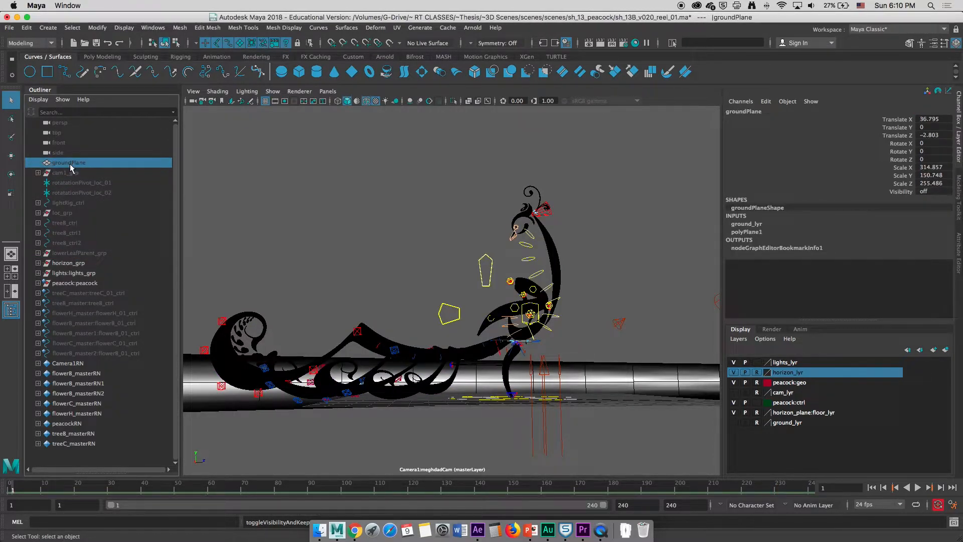
Hide horizon_grp and select lights:lights_grp
click(70, 263)
key(ctrl+h)
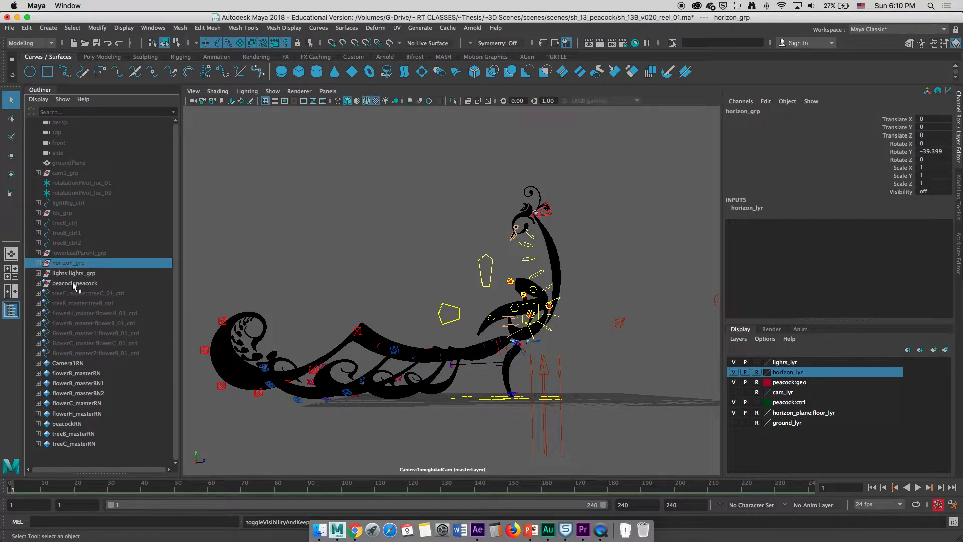
click(71, 273)
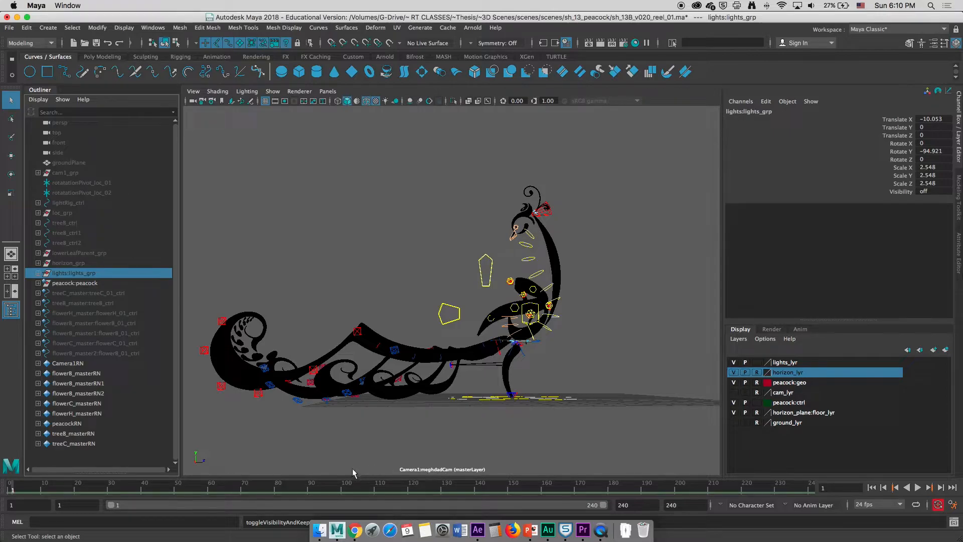
Turn off the viewport HUD and grid and switch the viewport background to black
click(273, 92)
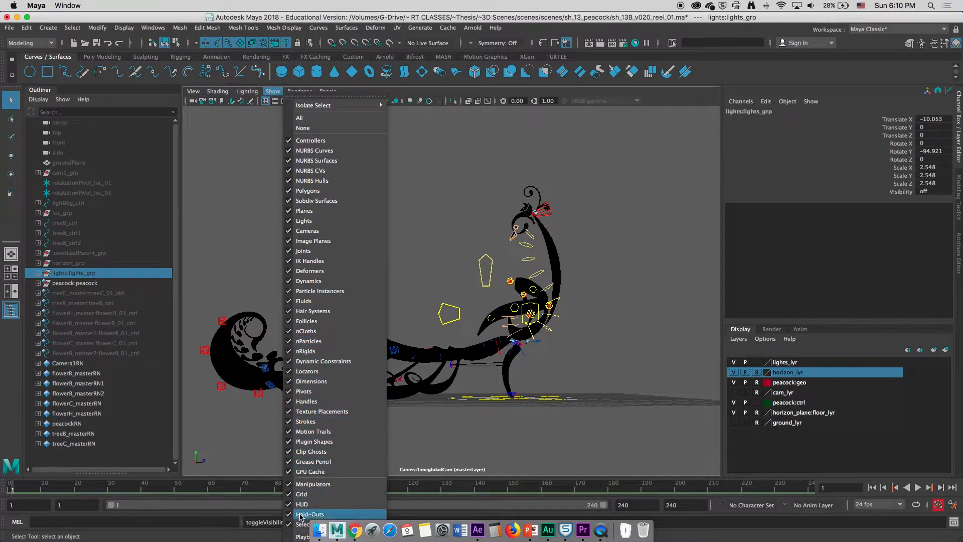
click(328, 505)
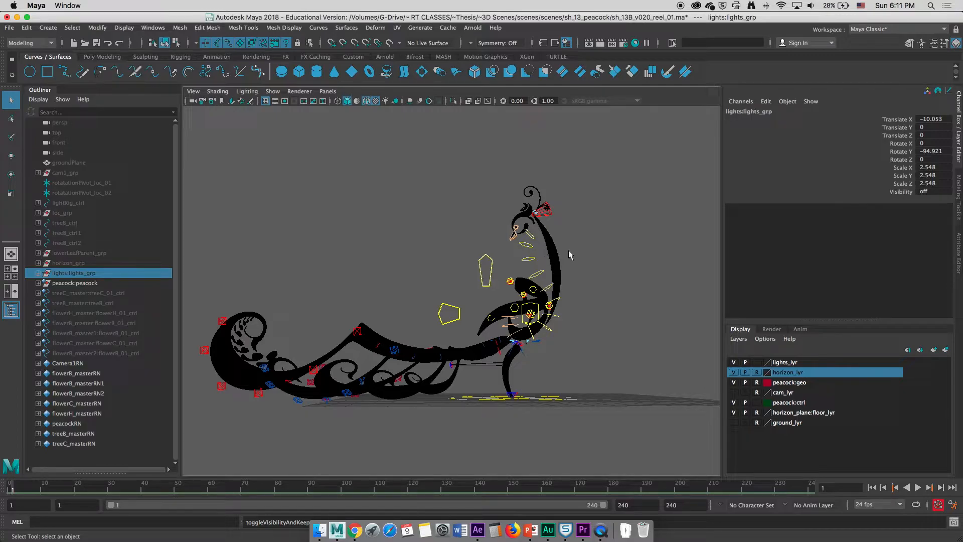
key(alt+b)
key(alt+b)
key(alt+b)
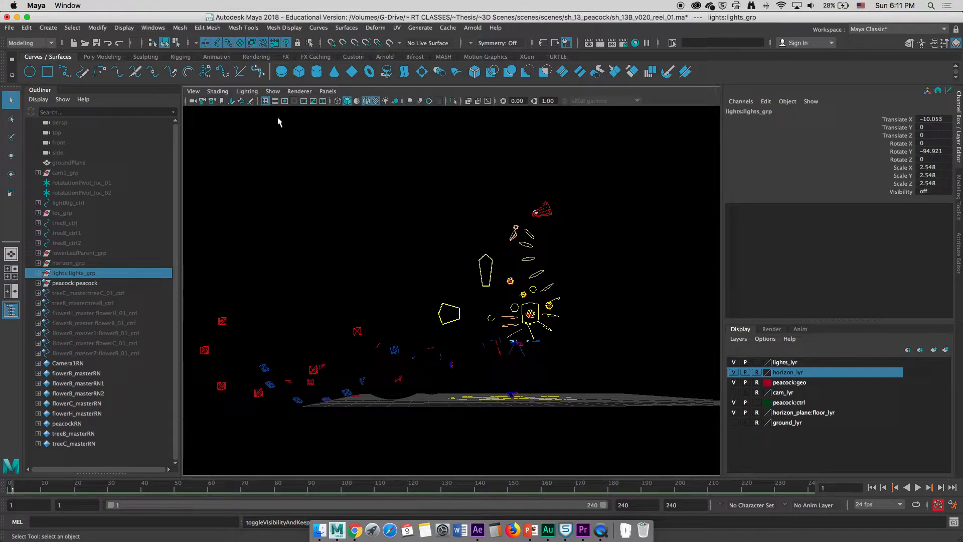
click(264, 101)
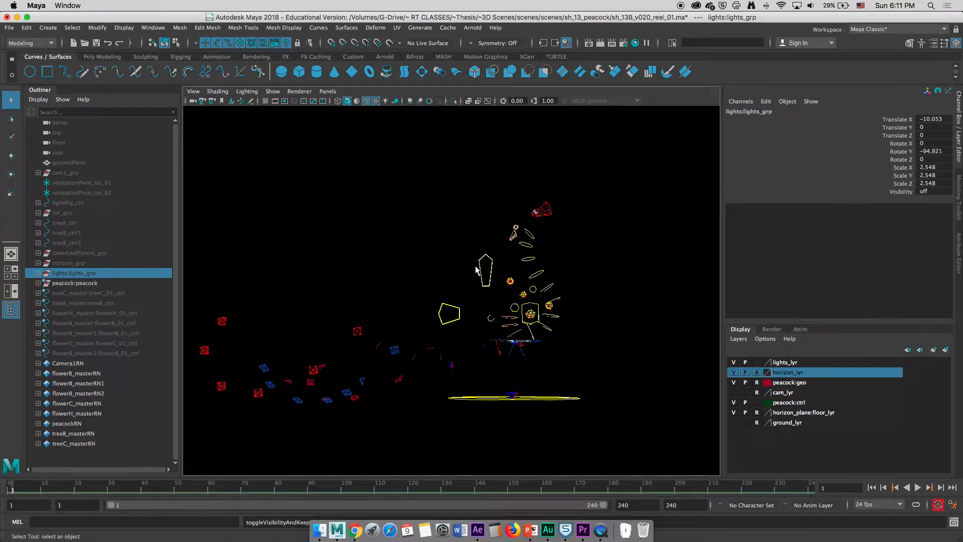
Enable Smooth Wireframe anti-aliasing in the Viewport 2.0 renderer settings
click(328, 92)
mouse_move(352, 103)
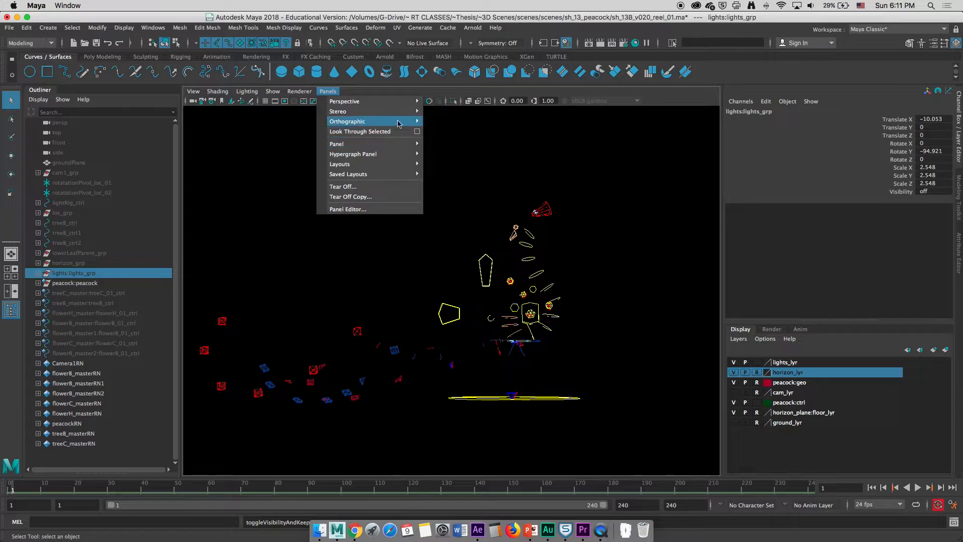
click(497, 112)
alt+right_drag(421, 236, 457, 361)
alt+drag(457, 361, 420, 307)
alt+middle_drag(420, 307, 675, 341)
alt+right_drag(447, 312, 574, 303)
alt+middle_drag(575, 303, 389, 301)
alt+drag(611, 316, 522, 321)
alt+middle_drag(642, 323, 304, 316)
alt+right_drag(522, 326, 557, 330)
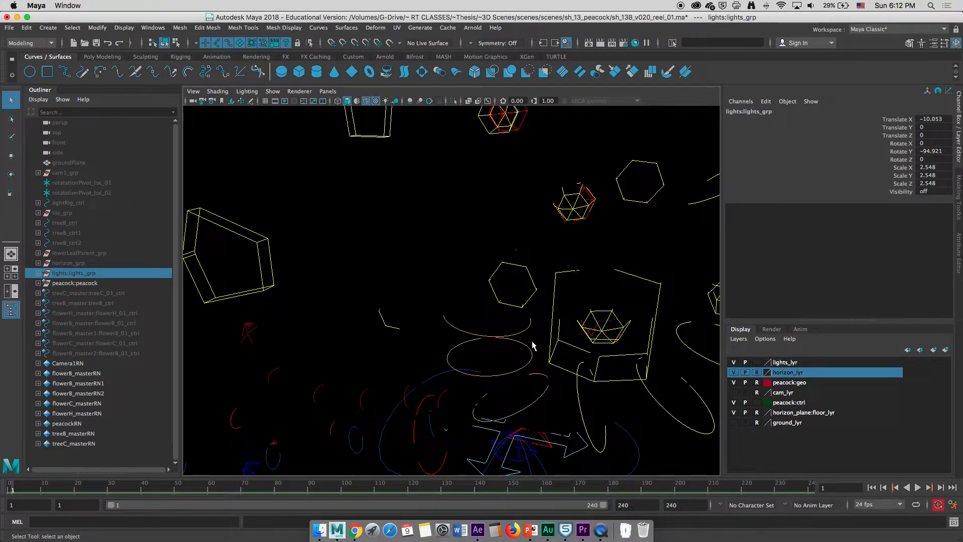
click(327, 91)
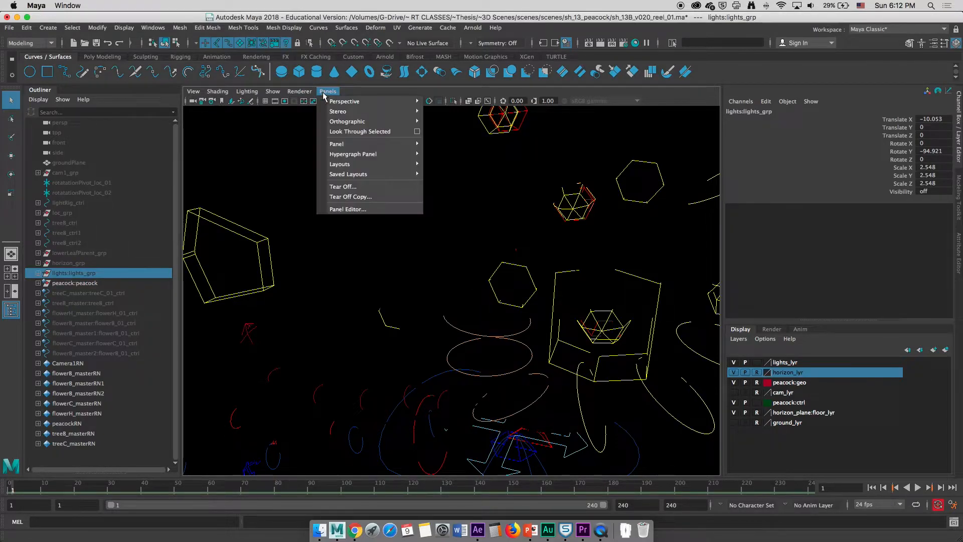
mouse_move(300, 92)
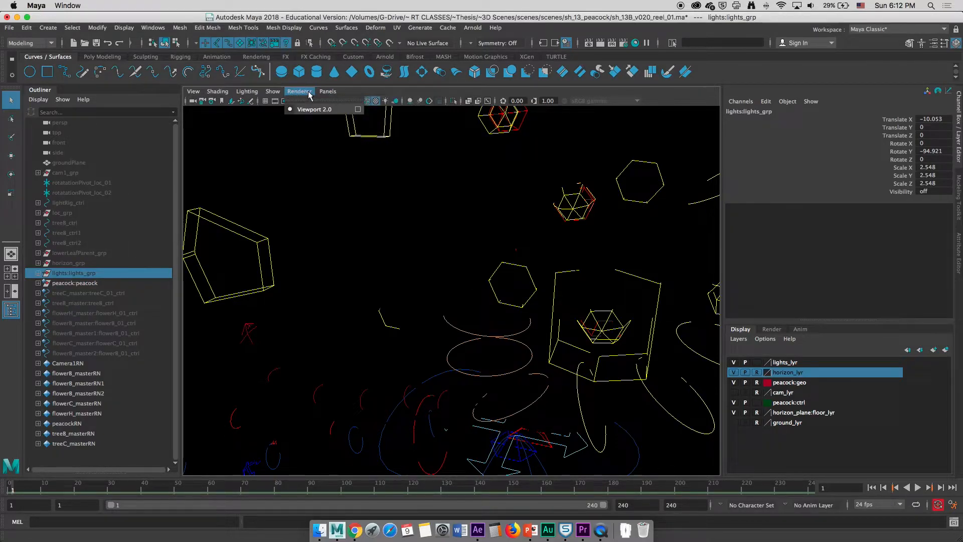
click(358, 110)
scroll(652, 381, down, 5)
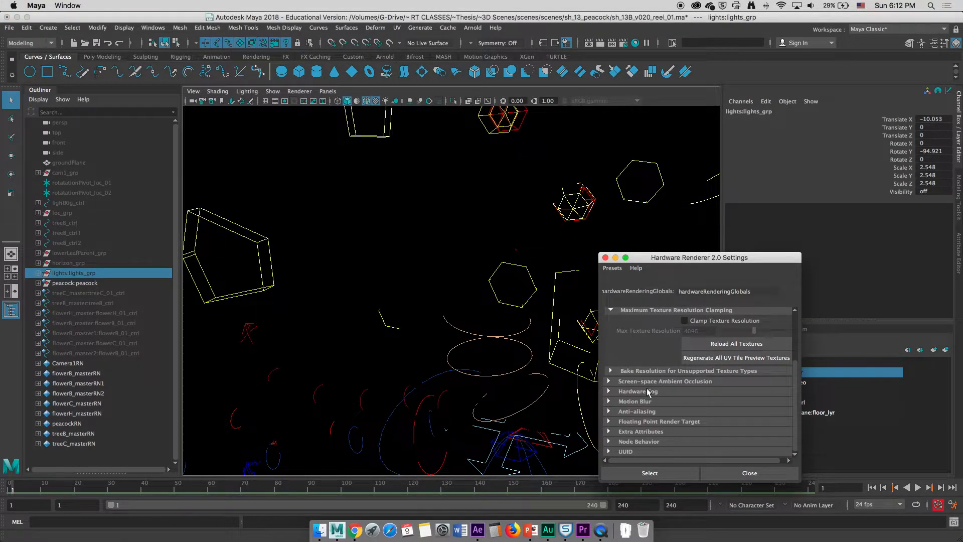
click(637, 412)
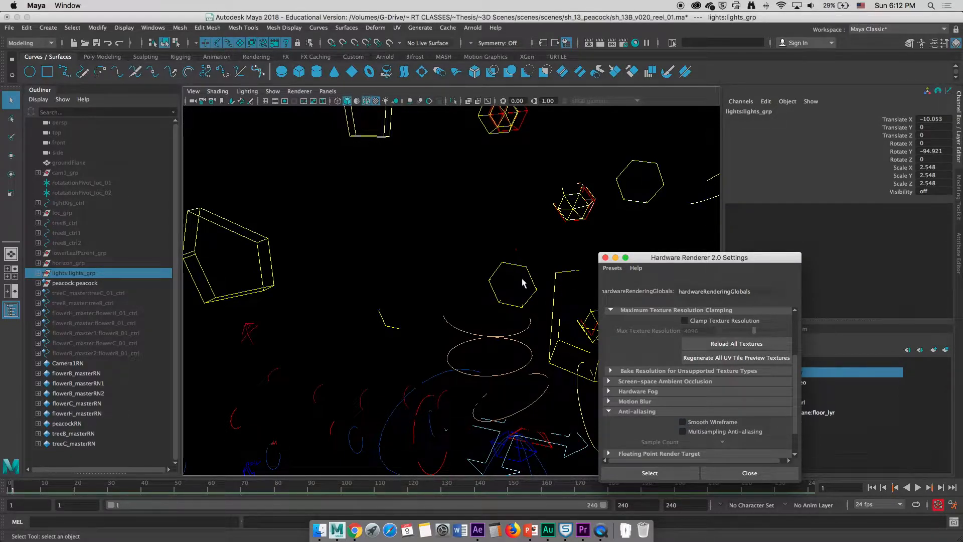
scroll(544, 309, up, 2)
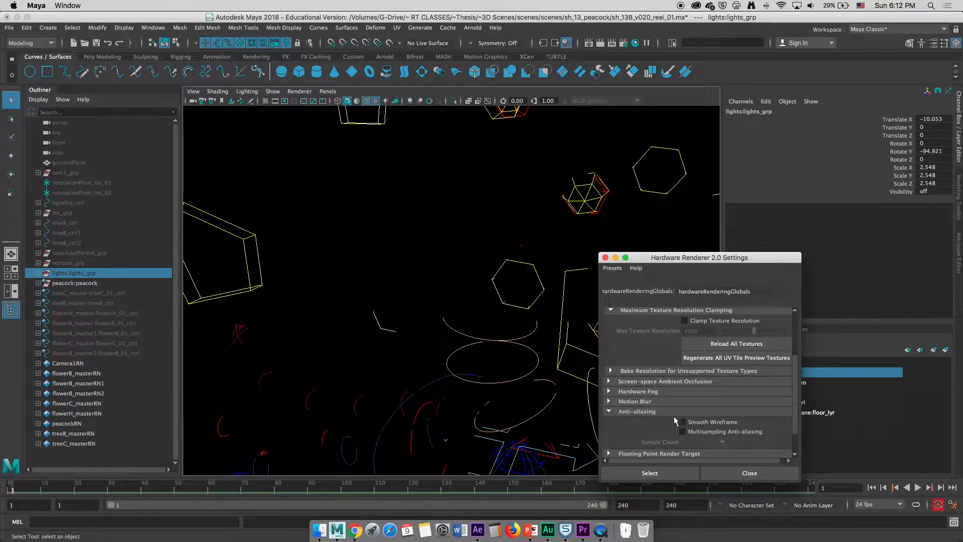
click(692, 421)
click(700, 425)
click(700, 426)
click(606, 257)
Return the viewport to the render camera and play back the animation
click(329, 92)
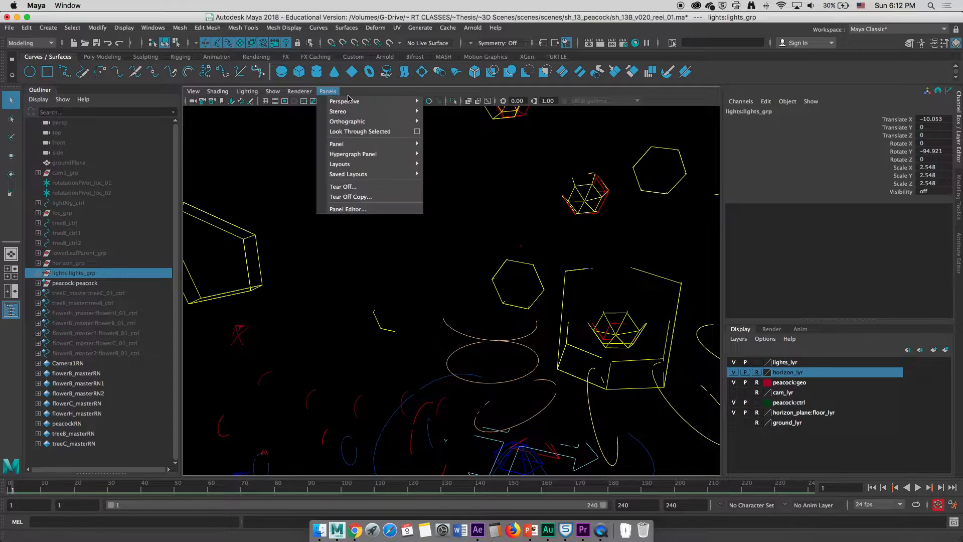
mouse_move(348, 100)
click(473, 100)
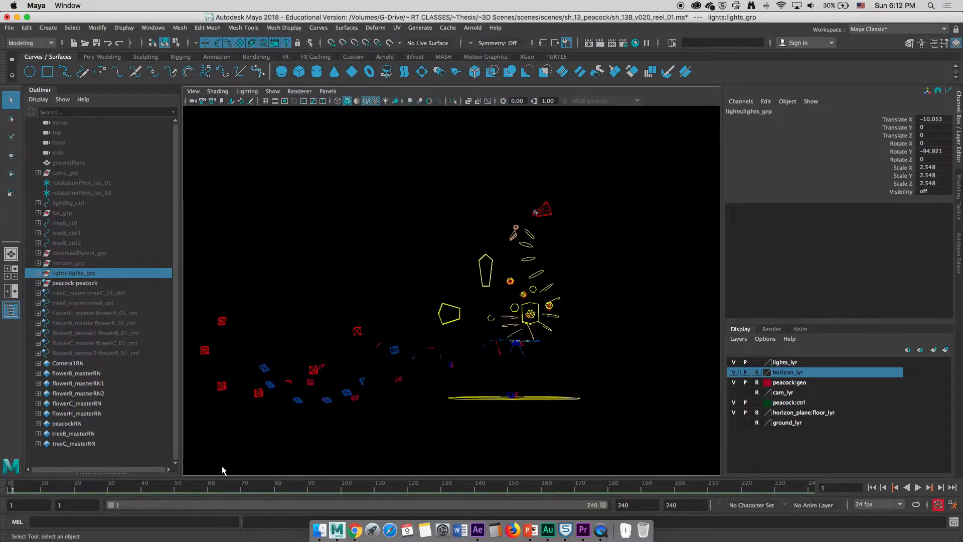
key(alt+v)
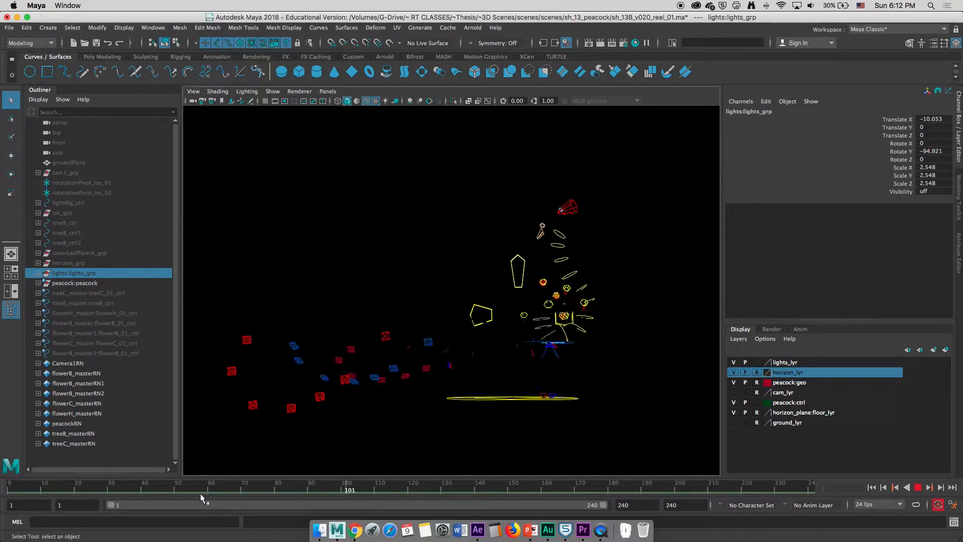
click(3, 487)
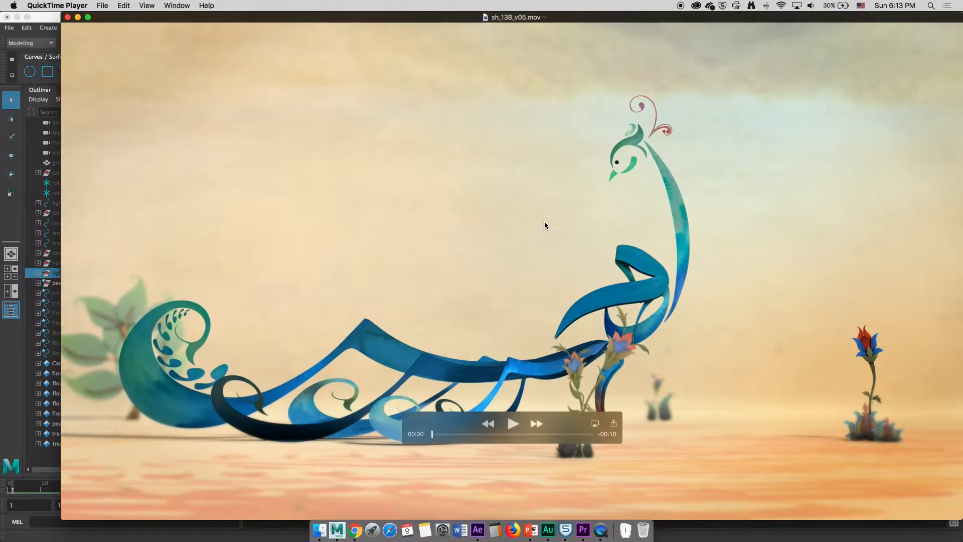
Inspect sh_13B_v05.mov's video properties, then close the QuickTime clips
drag(409, 20, 380, 19)
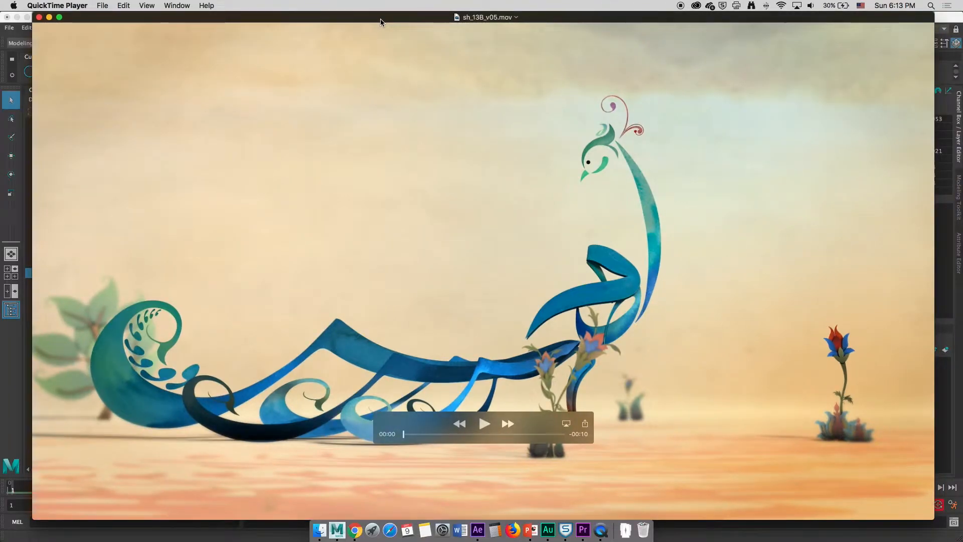
key(super+i)
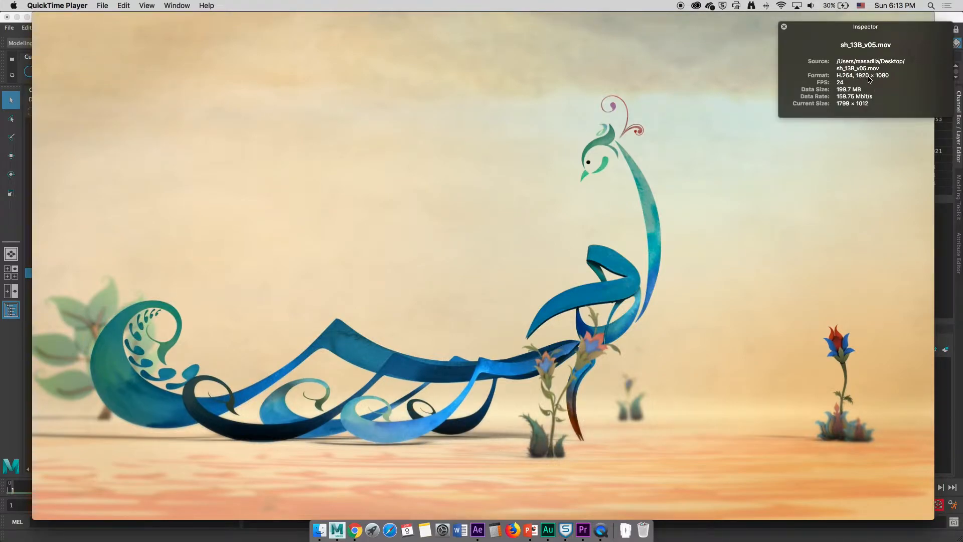
mouse_move(334, 95)
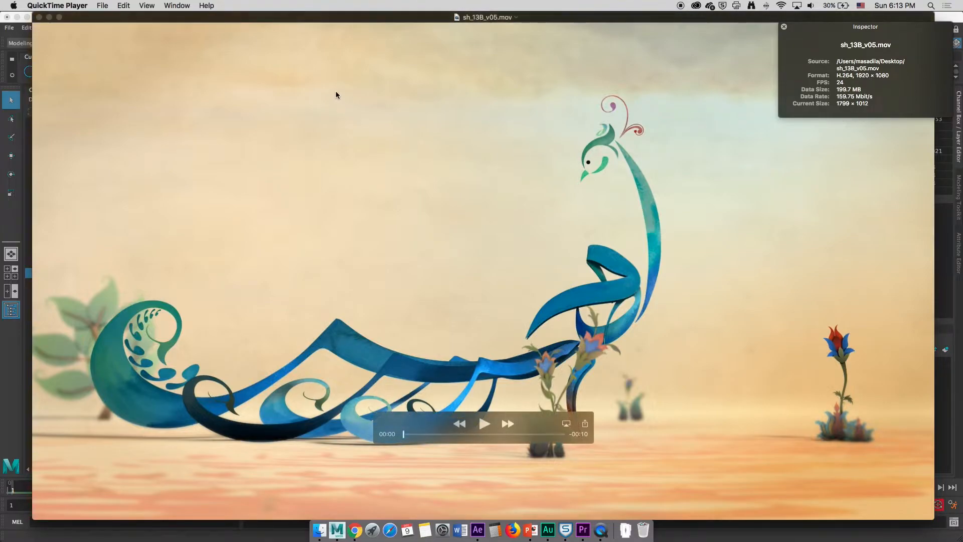
click(39, 17)
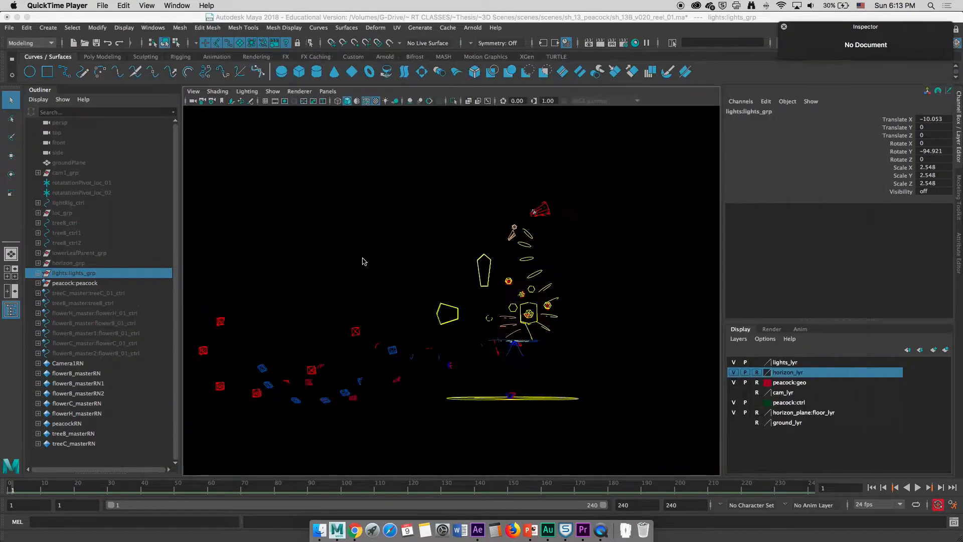
click(136, 58)
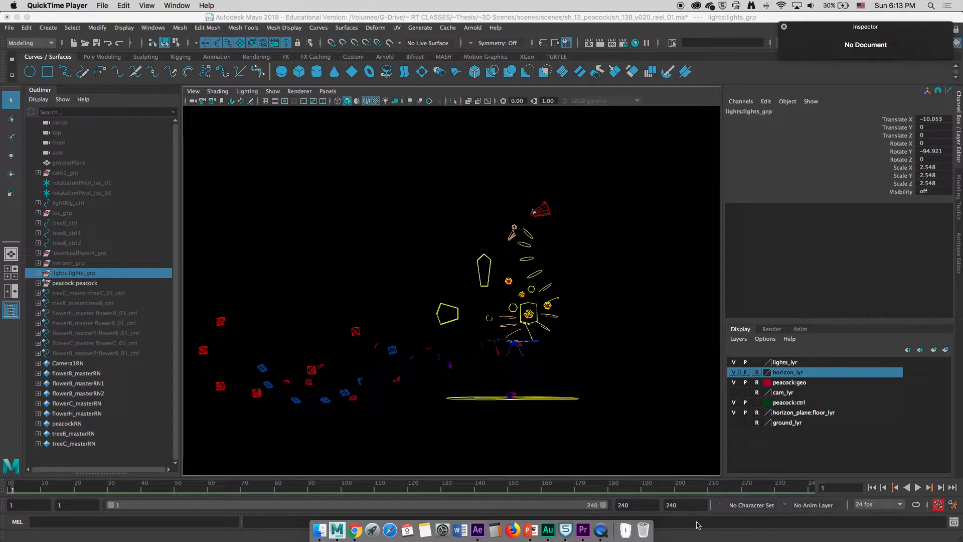
Open Render Settings and review the image size width and height
click(622, 54)
click(612, 43)
scroll(450, 301, down, 5)
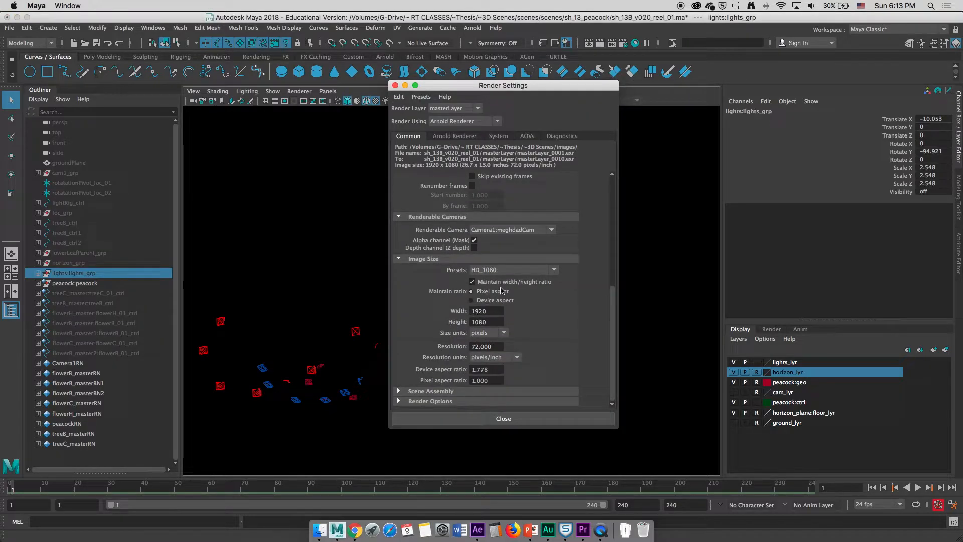
click(497, 317)
click(473, 321)
click(396, 86)
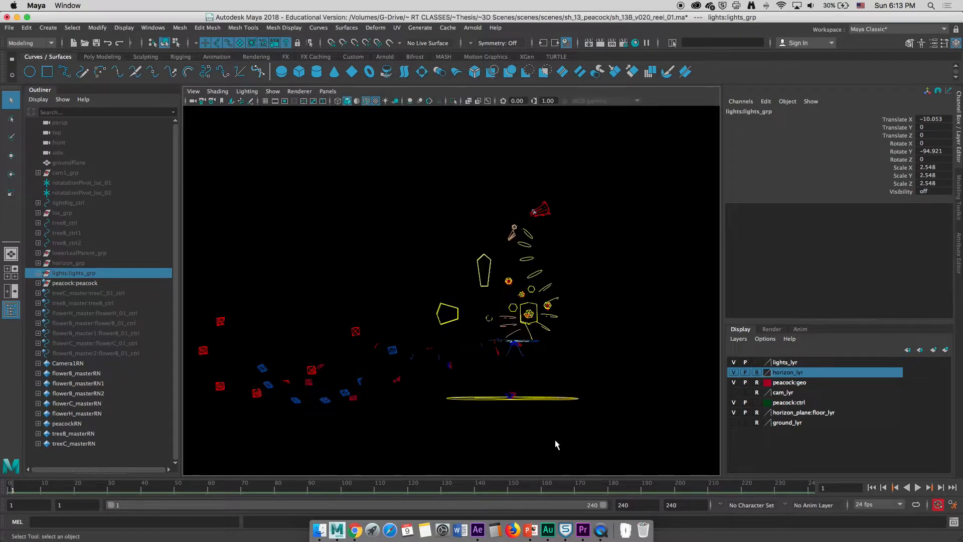
Open the Playblast options from the timeline and set the display size to Custom
right_click(616, 488)
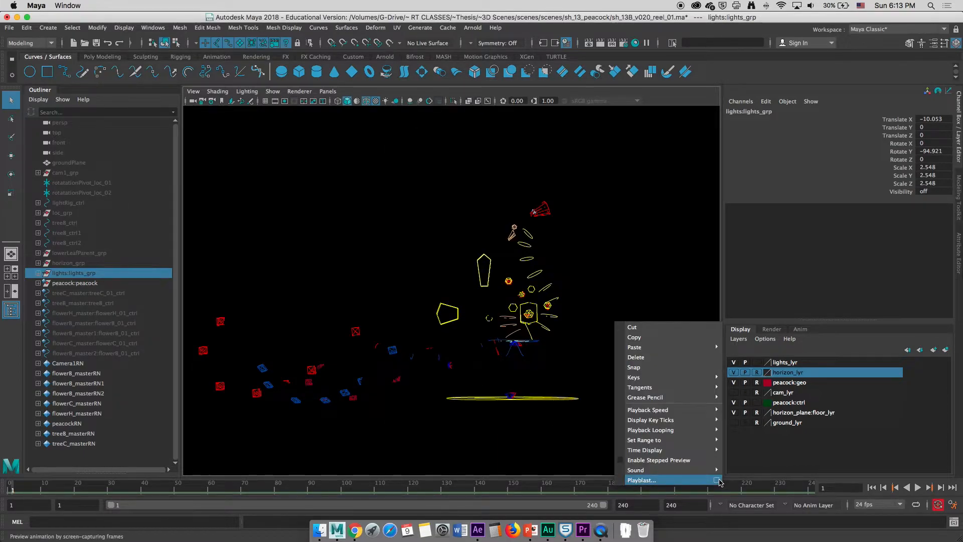
click(716, 481)
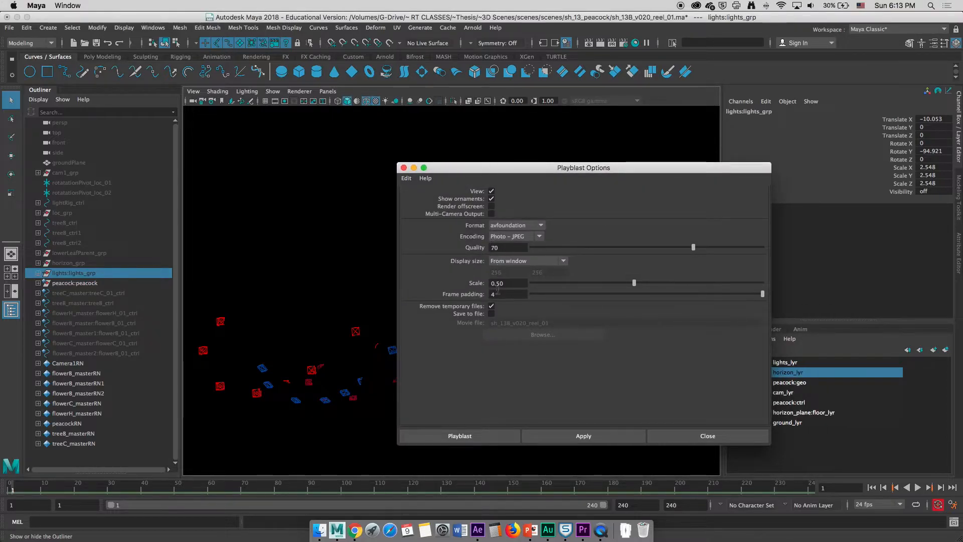
click(518, 262)
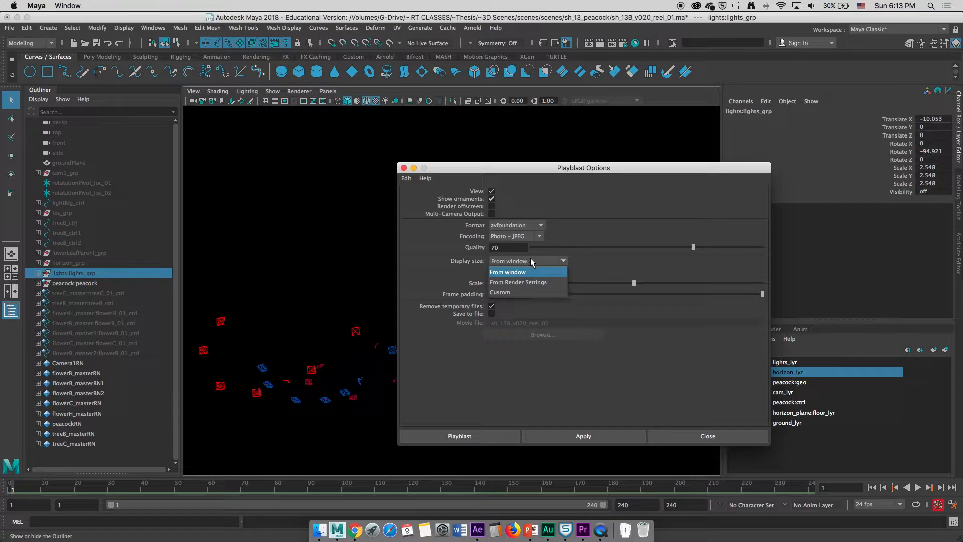
click(547, 286)
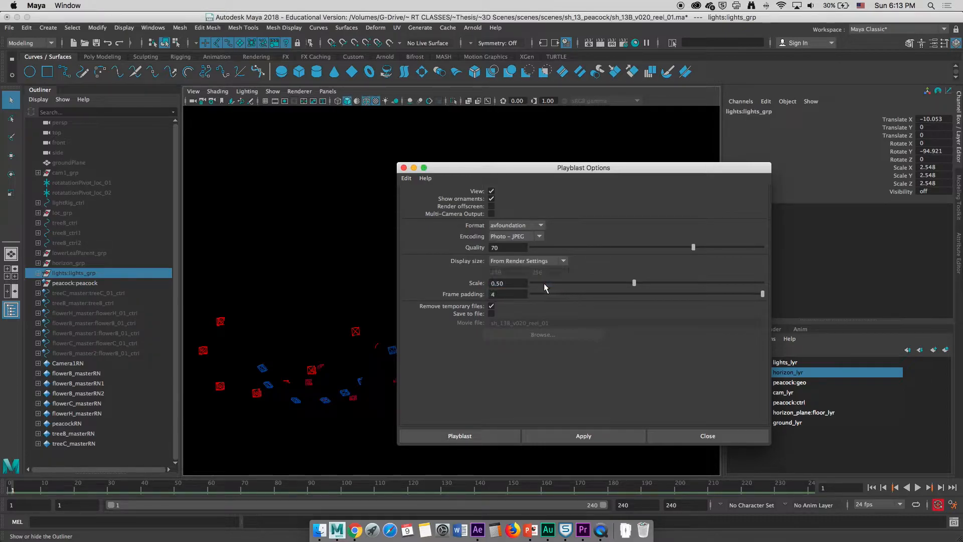
click(524, 261)
click(512, 292)
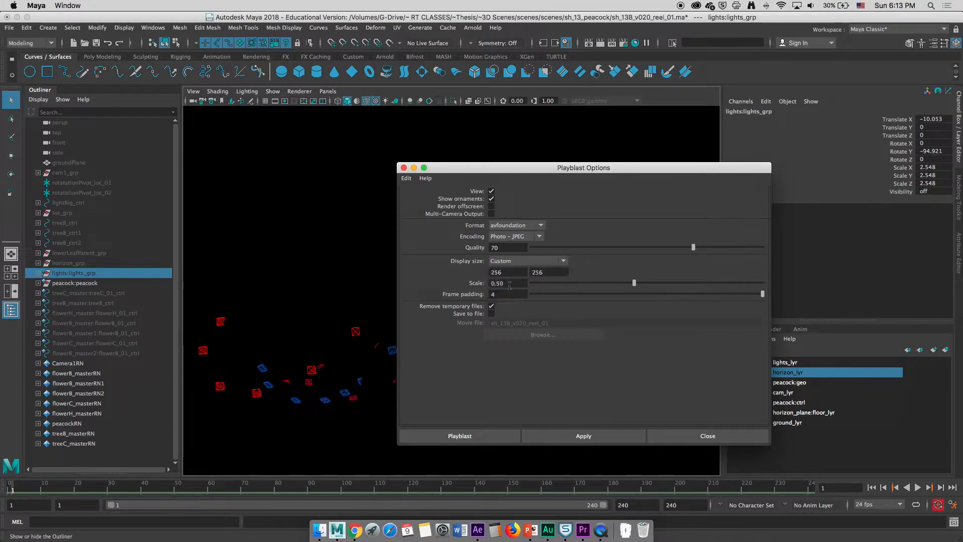
Set the playblast size to 1920 by 1080, the scale to 1.00, and the encoding to H.264
double_click(511, 272)
text(1920)
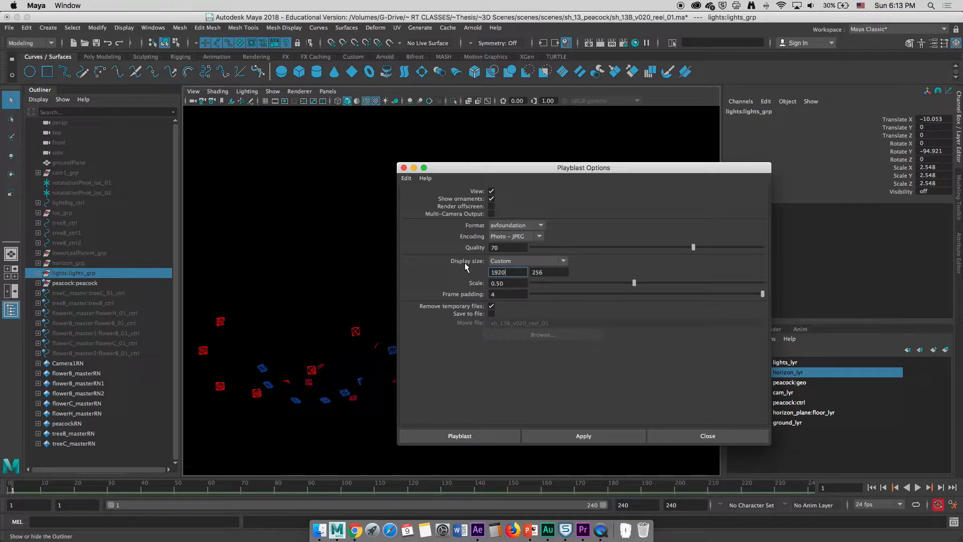
key(Tab)
text(1080)
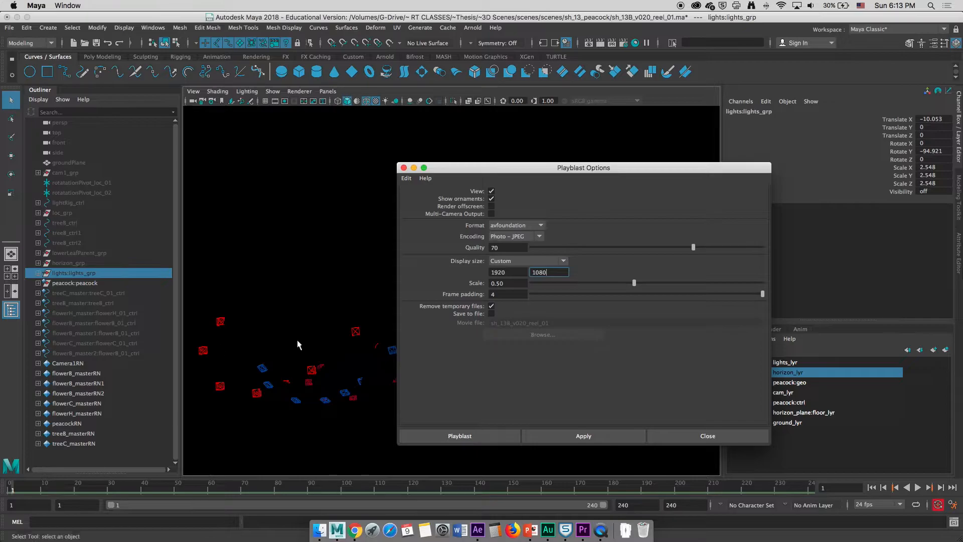
key(Tab)
text(1)
click(514, 236)
click(508, 256)
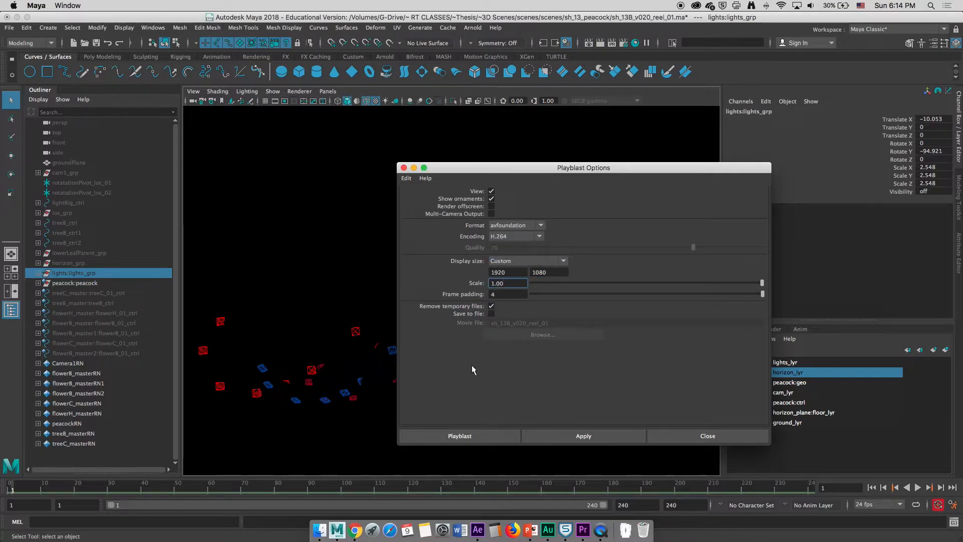
Enable saving to file, set the movie file to test on the Desktop, and close the Playblast options
click(492, 313)
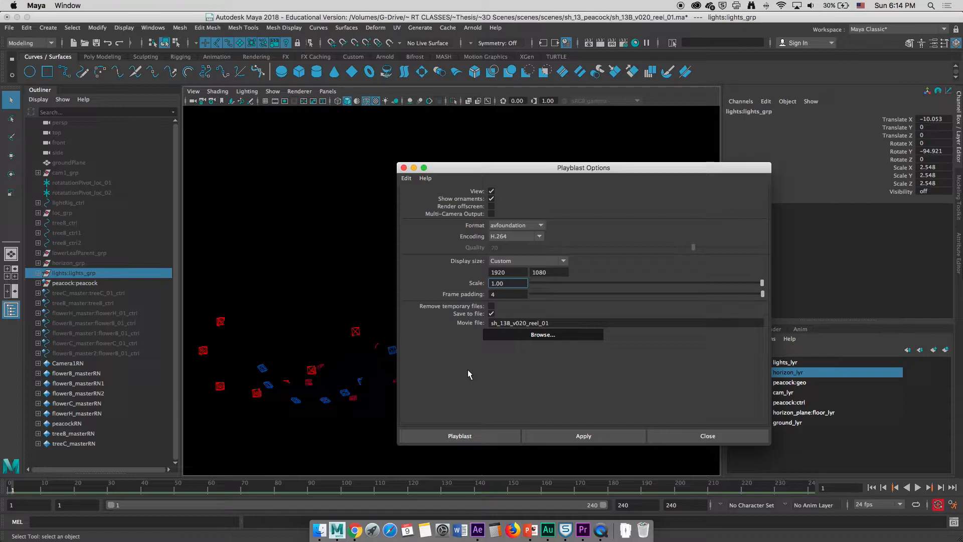
click(543, 334)
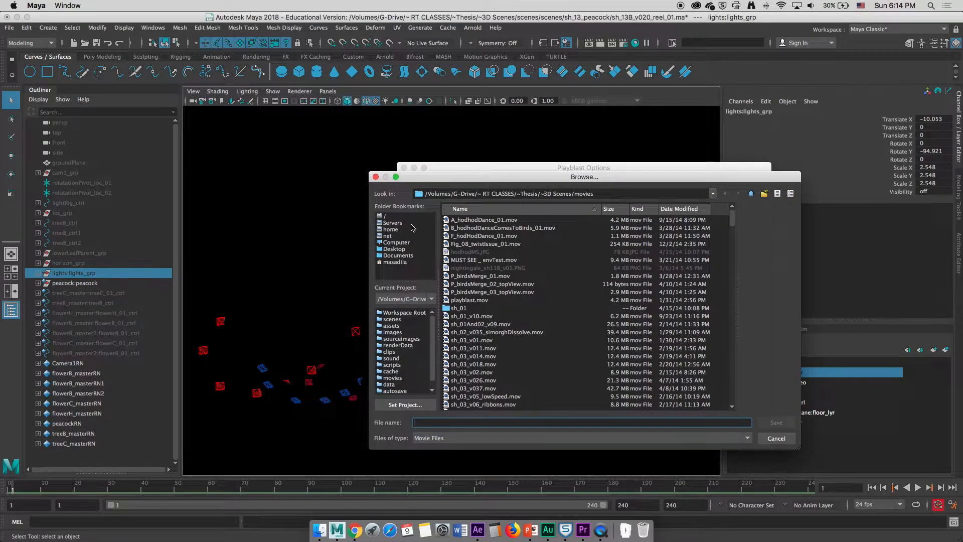
click(402, 255)
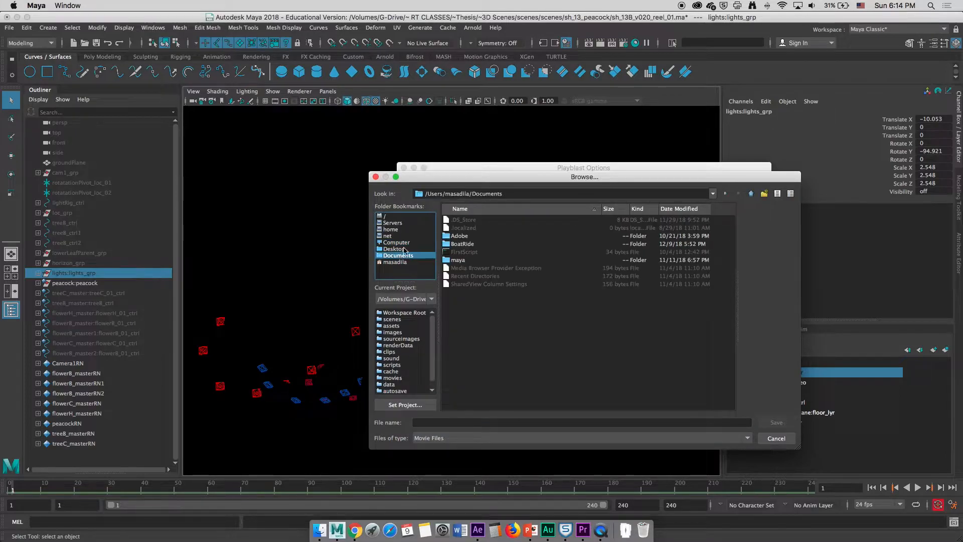
click(402, 249)
click(431, 423)
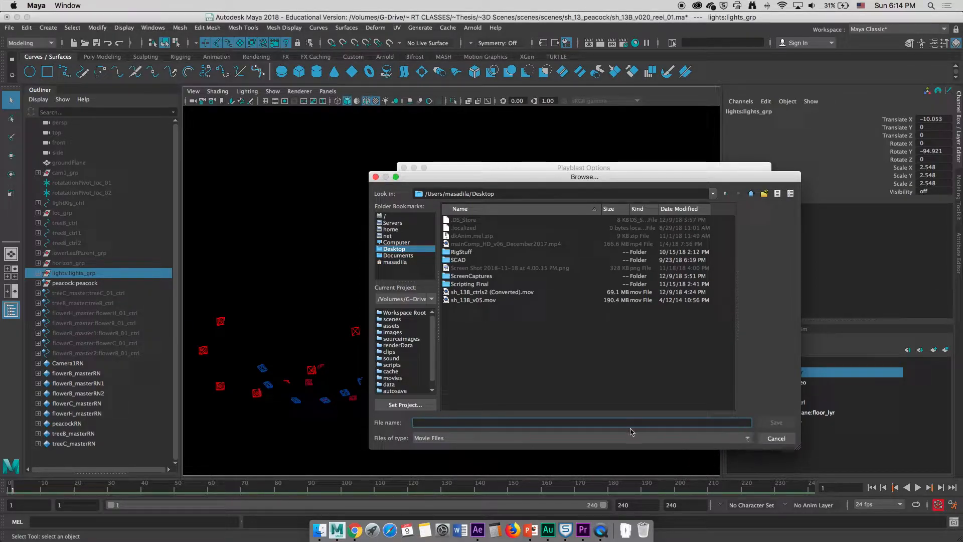
text(test)
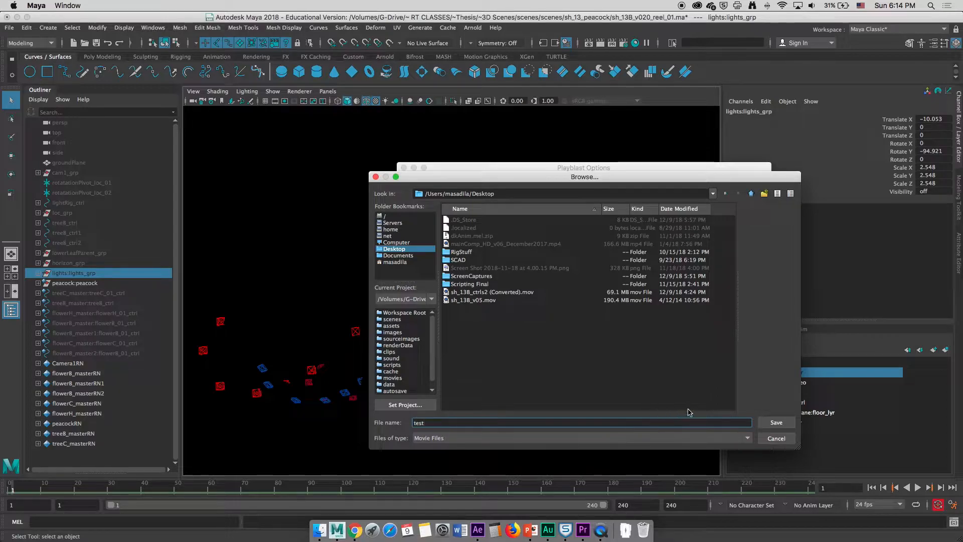
click(772, 422)
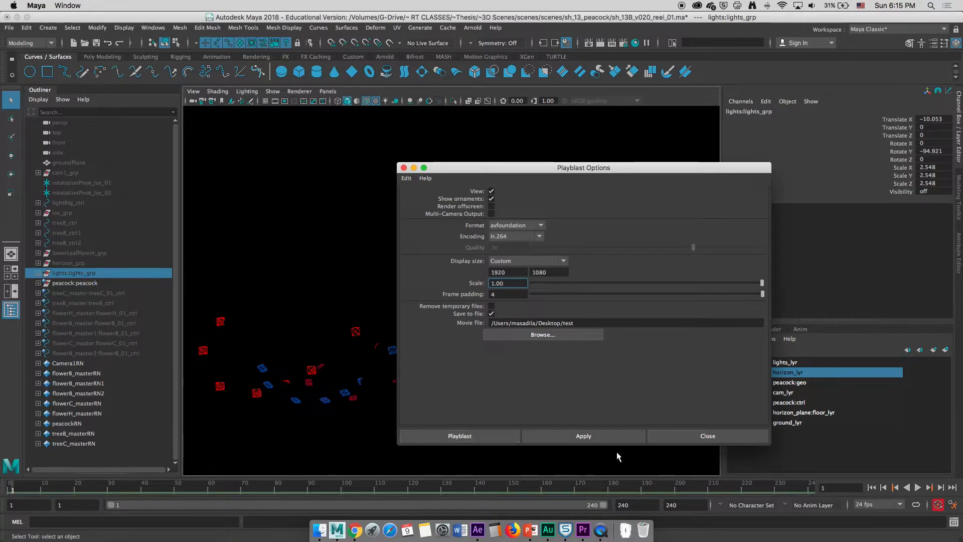
click(662, 438)
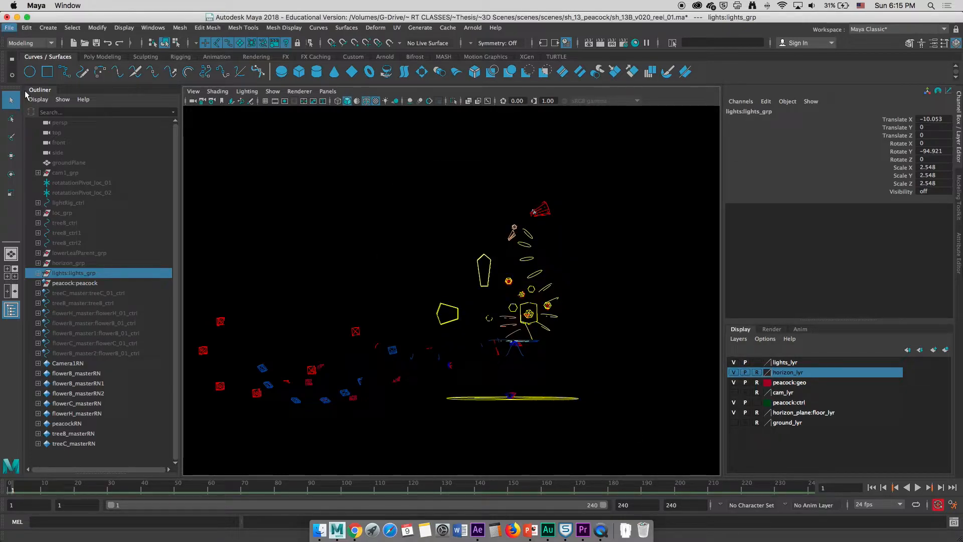
Reopen the Playblast options from the timeline to review them, then close the dialog
click(9, 28)
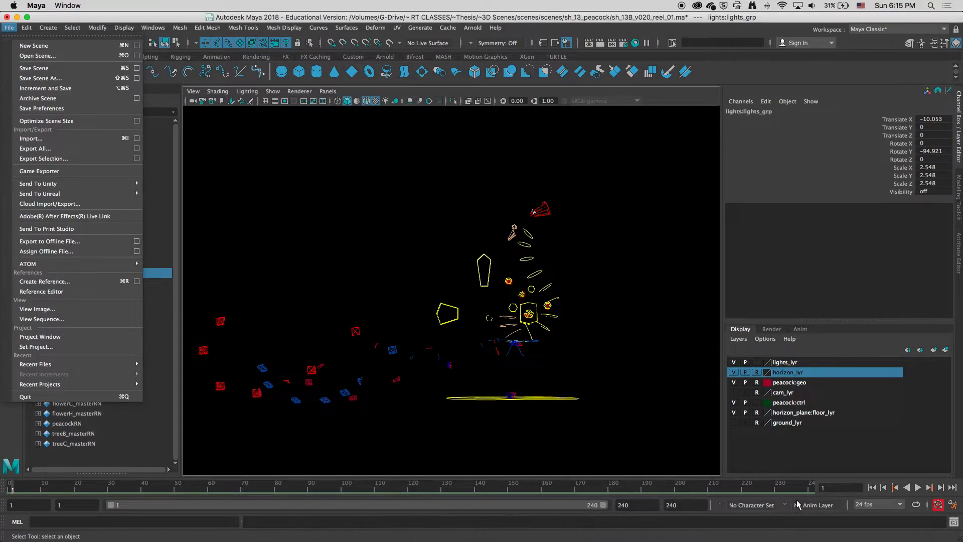
right_click(790, 484)
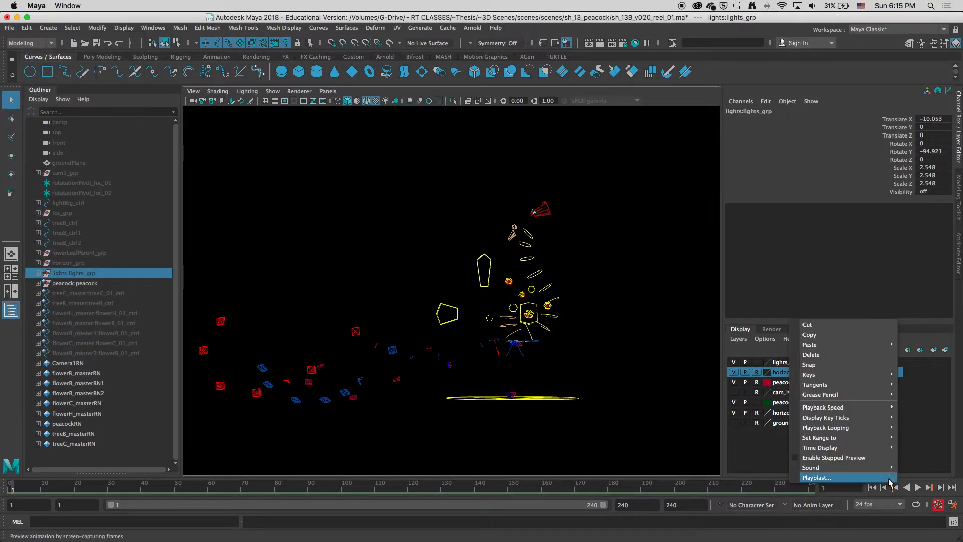
click(894, 479)
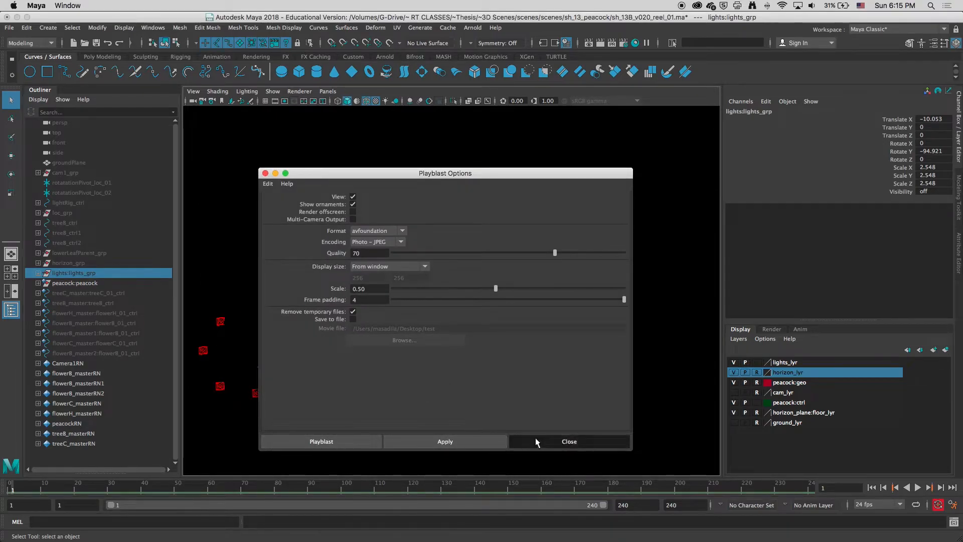
click(535, 441)
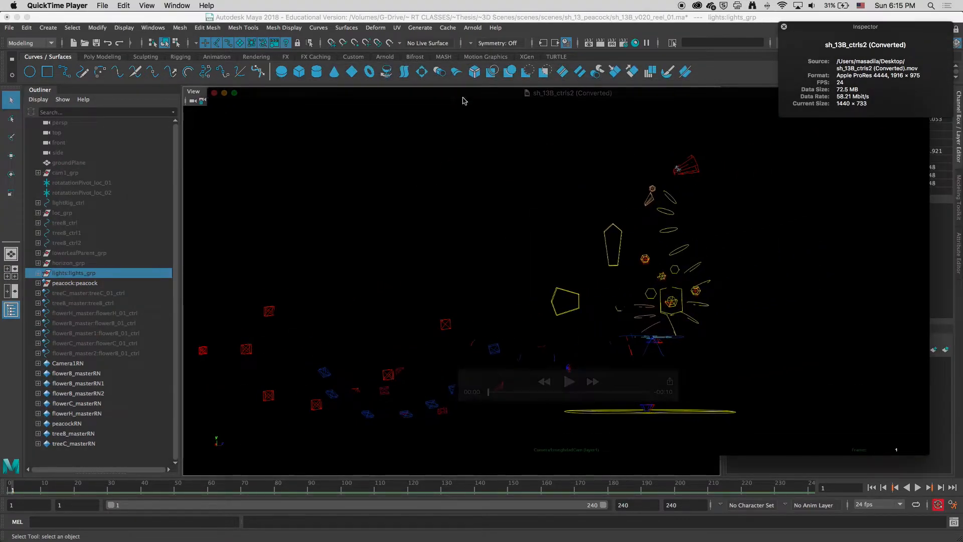
Switch to QuickTime, play the sh_13B_ctrls2 (Converted) clip full-window, then return to Maya
double_click(464, 94)
click(482, 427)
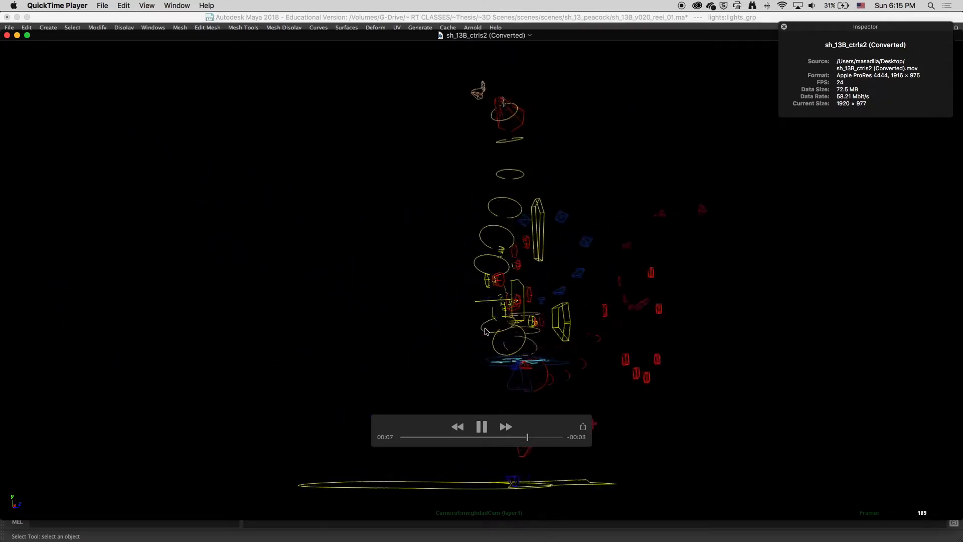
click(482, 427)
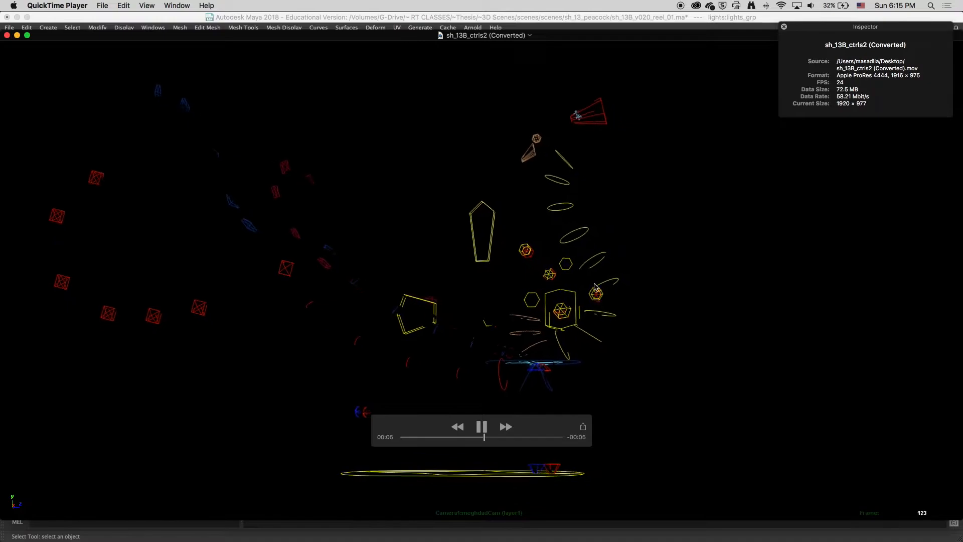
click(481, 424)
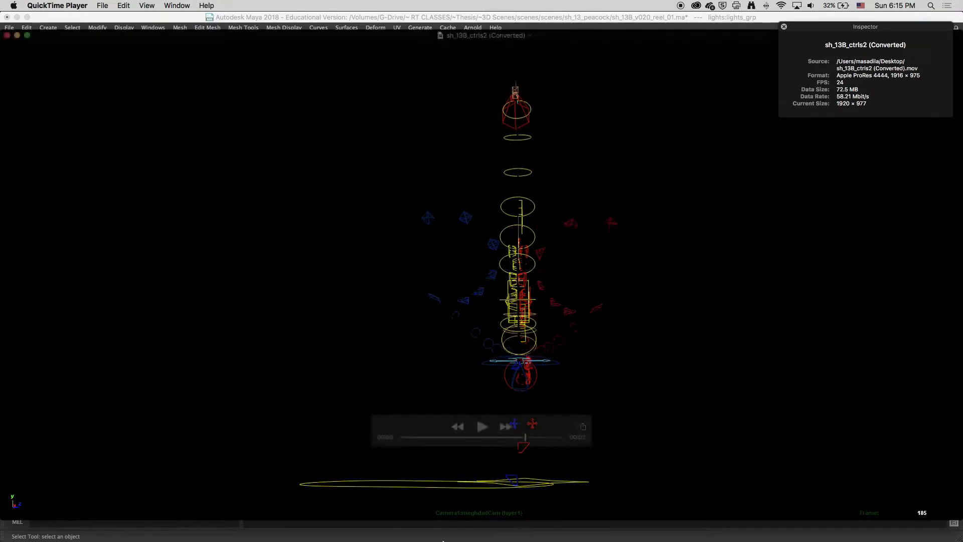
click(361, 541)
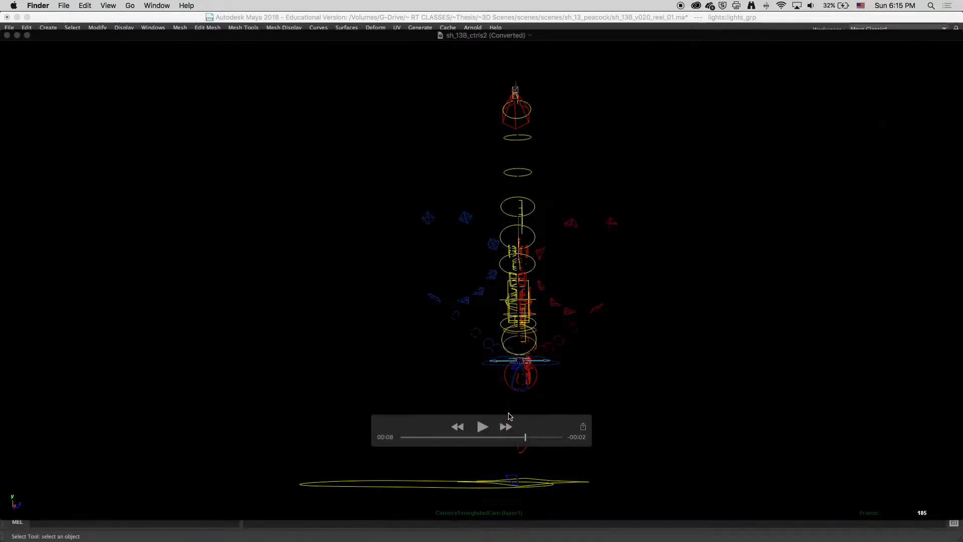
key(super+Tab)
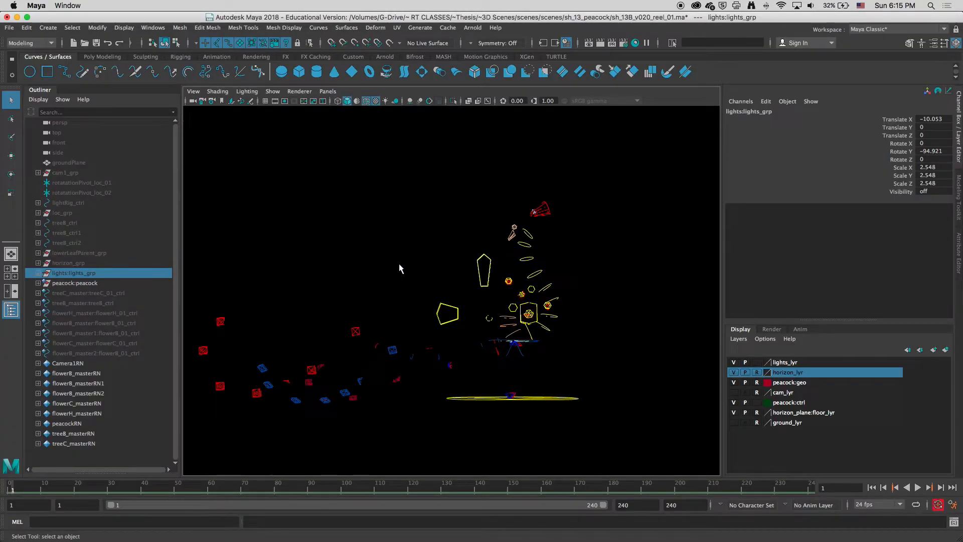
Select the peacock group in the Outliner to highlight it, then clear the selection
click(76, 283)
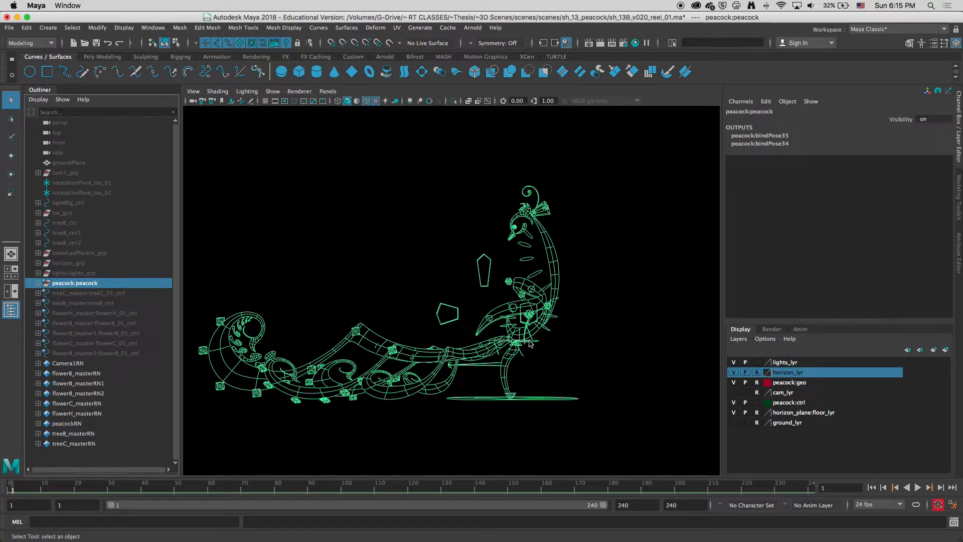
click(280, 278)
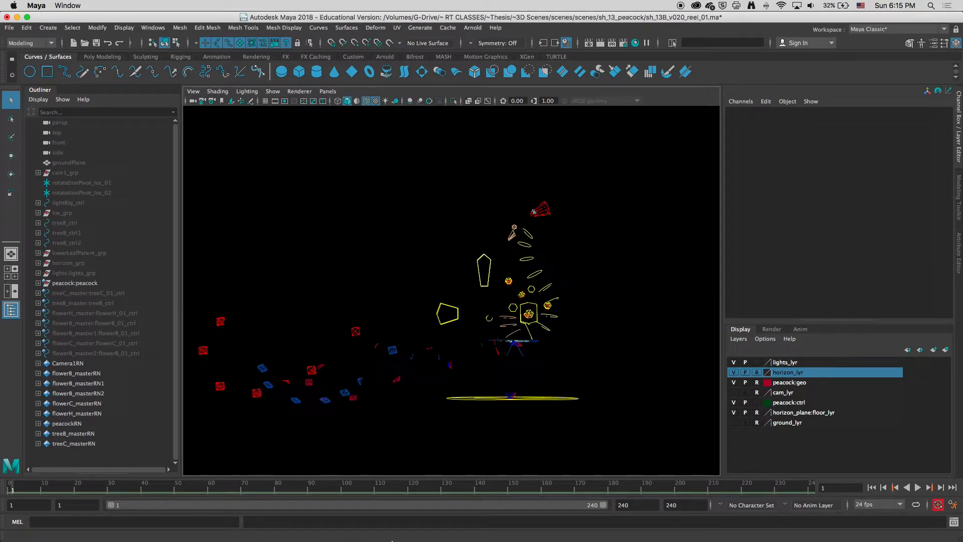
Switch to After Effects and import sh_13B_v05.mov from the Desktop as footage
mouse_move(392, 541)
click(478, 530)
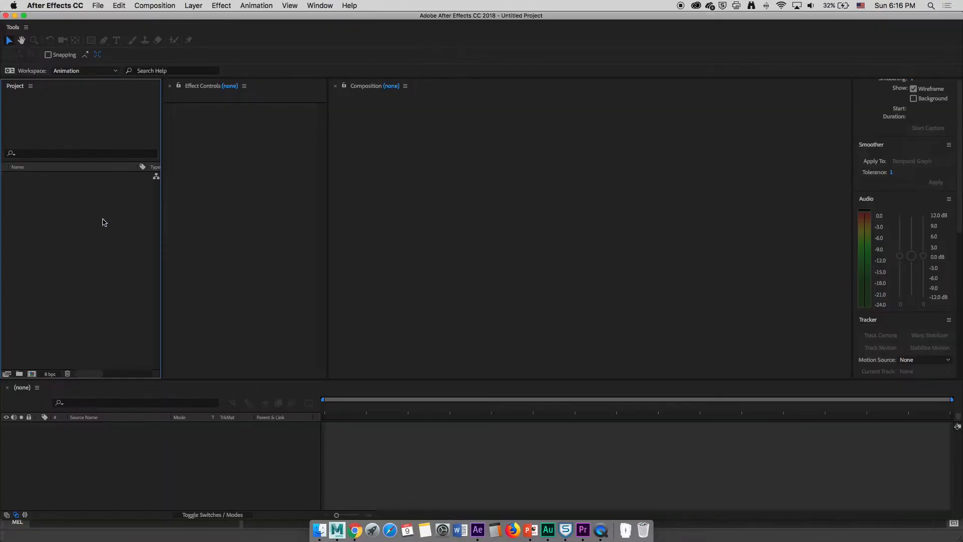
double_click(50, 190)
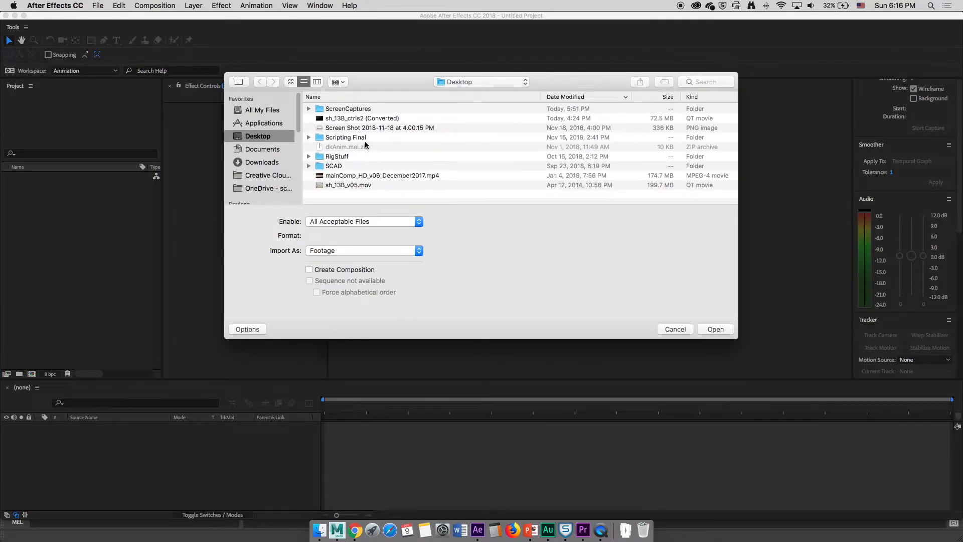
click(341, 185)
click(728, 334)
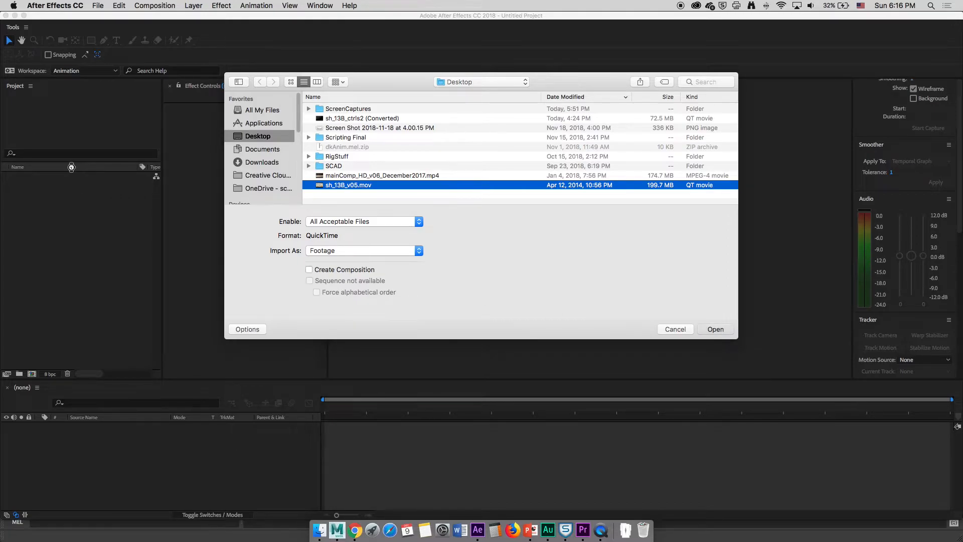
Import sh_13B_ctrls2 (Converted).mov from the Desktop into the project
double_click(58, 217)
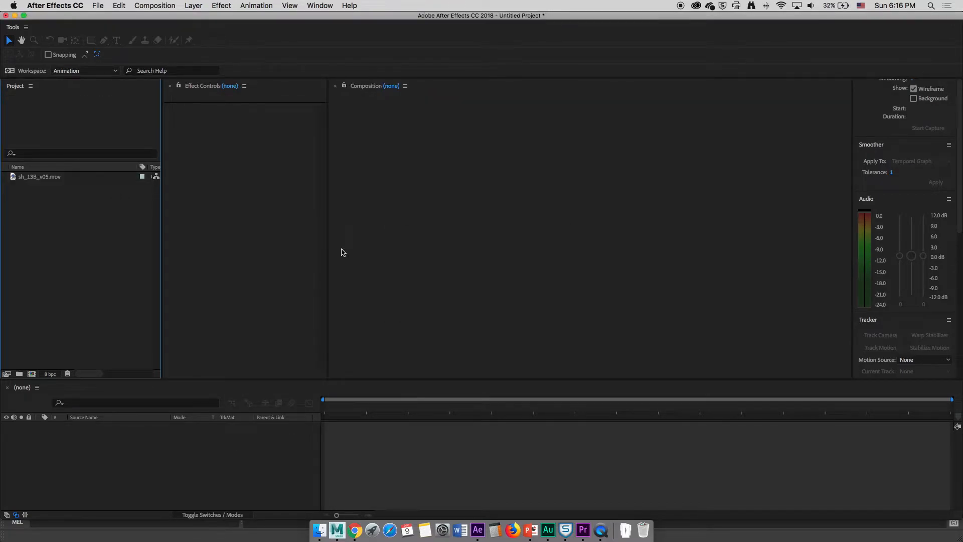
click(355, 120)
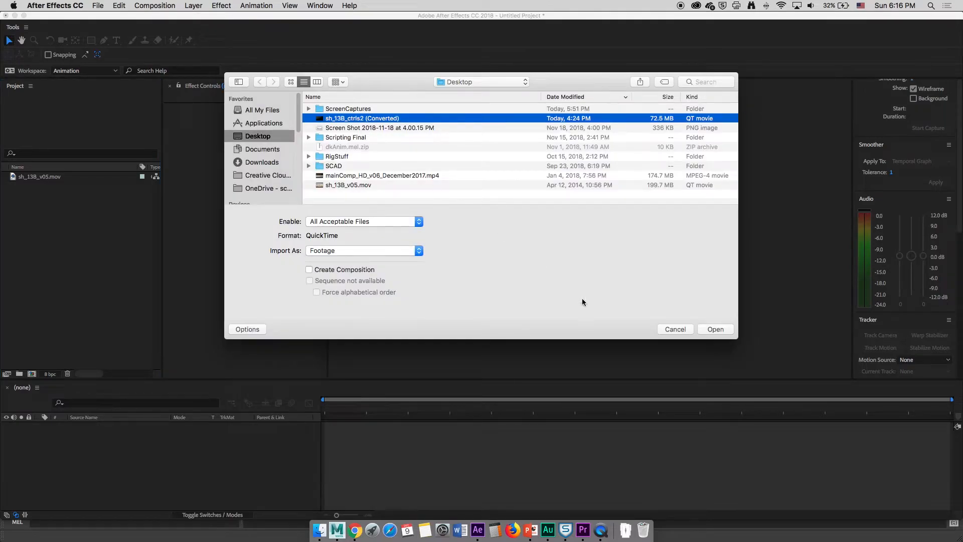
click(717, 330)
Create a composition from sh_13B_v05.mov and layer sh_13B_ctrls2 (Converted).mov above it in the timeline
click(39, 187)
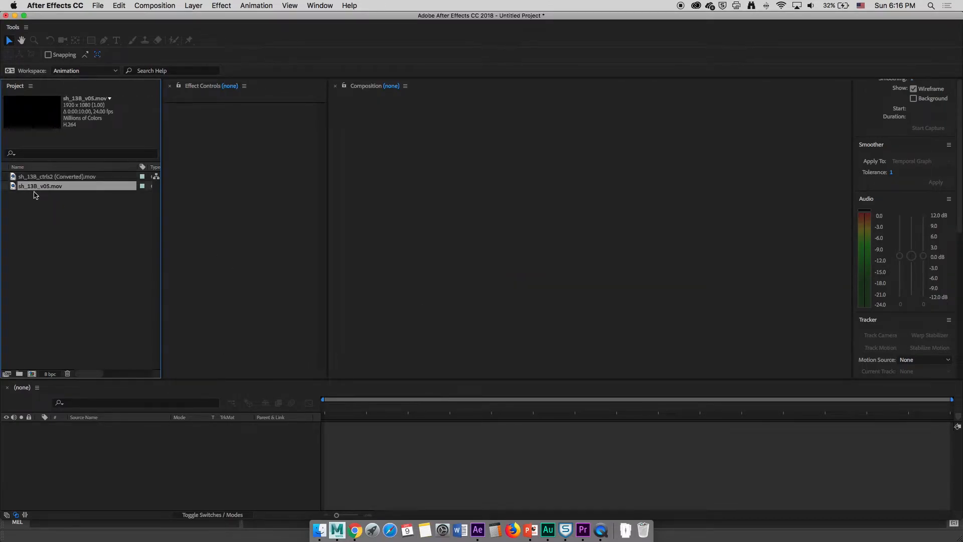
drag(31, 188, 33, 374)
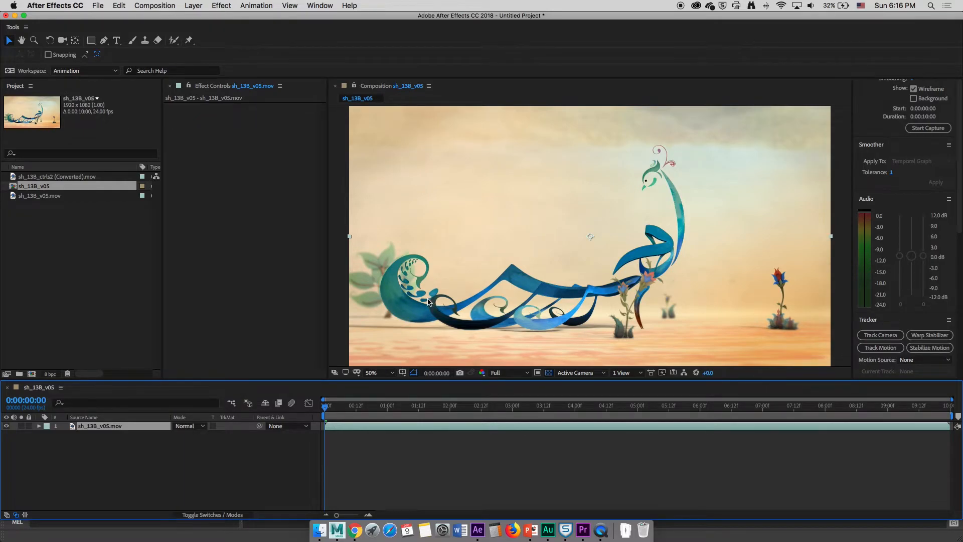
click(55, 177)
drag(40, 179, 77, 425)
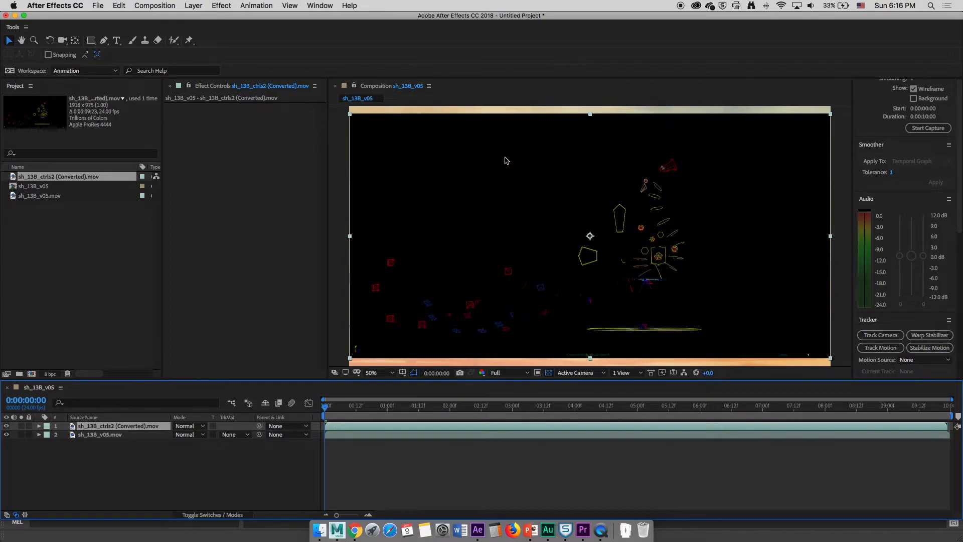
click(103, 435)
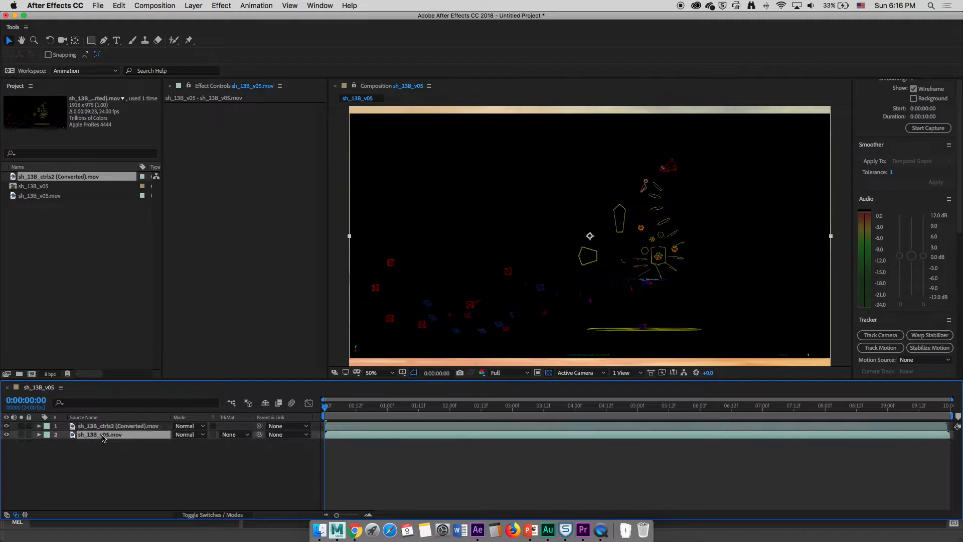
Set the sh_13B_ctrls2 (Converted).mov layer's blending mode to Add
click(113, 428)
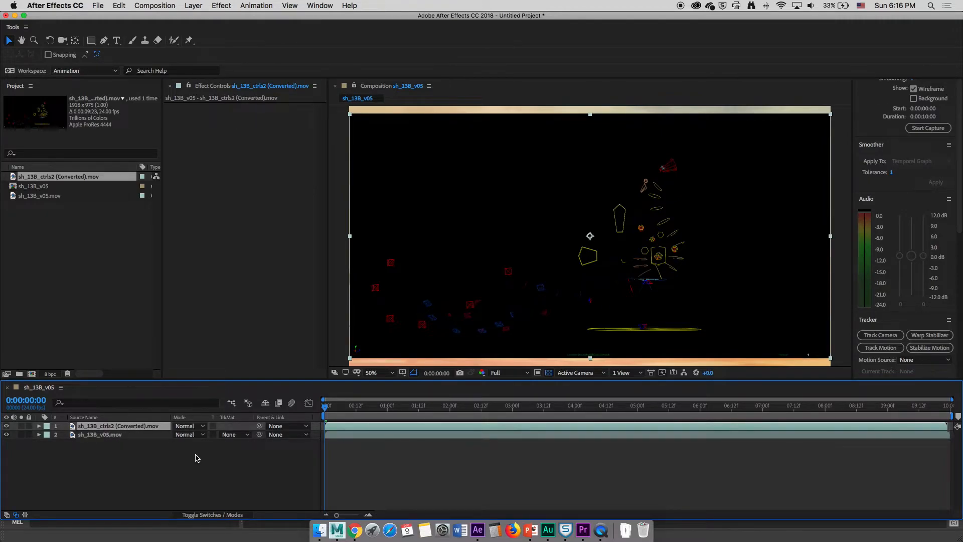
click(190, 426)
click(228, 215)
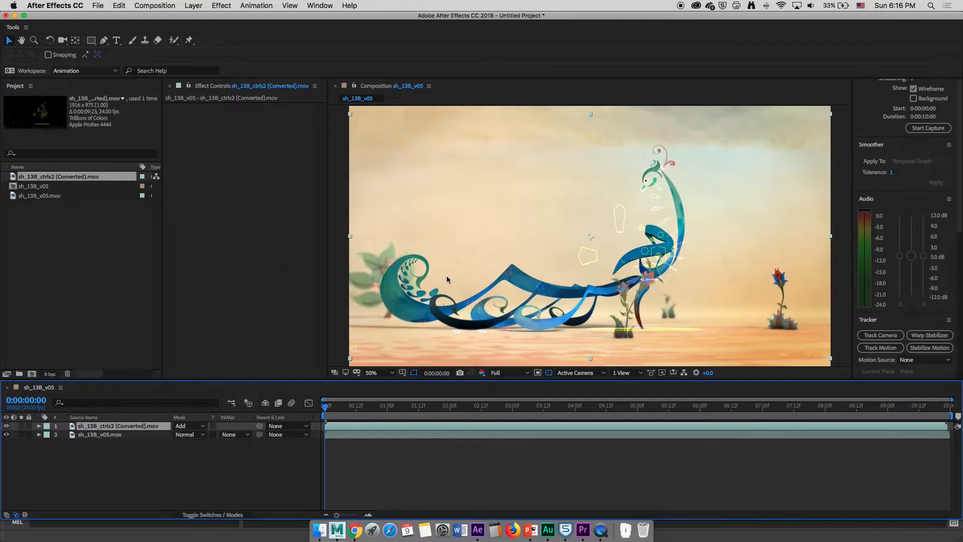
Zoom, pan and scrub the composition to inspect the added control curves over the rendered peacock shot
key(period)
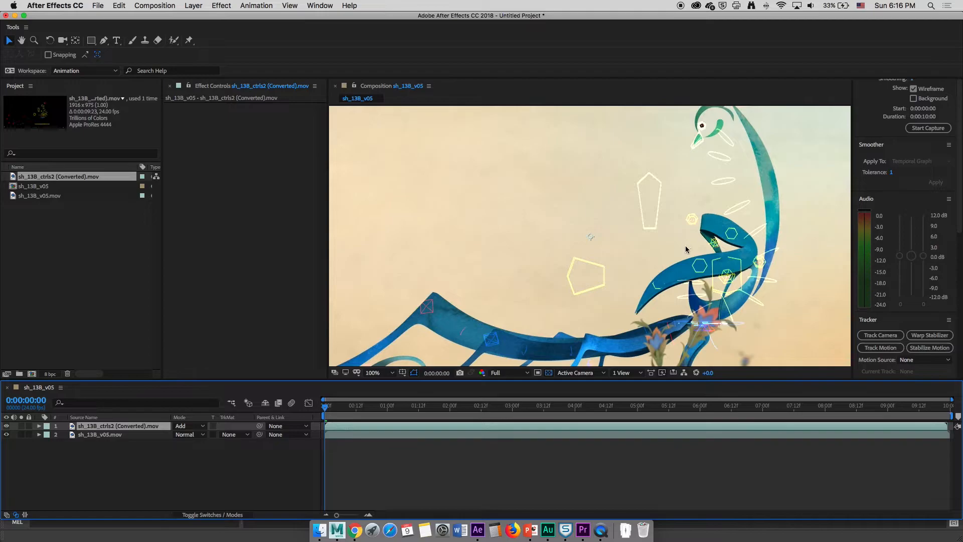
key(comma)
key(period)
key(comma)
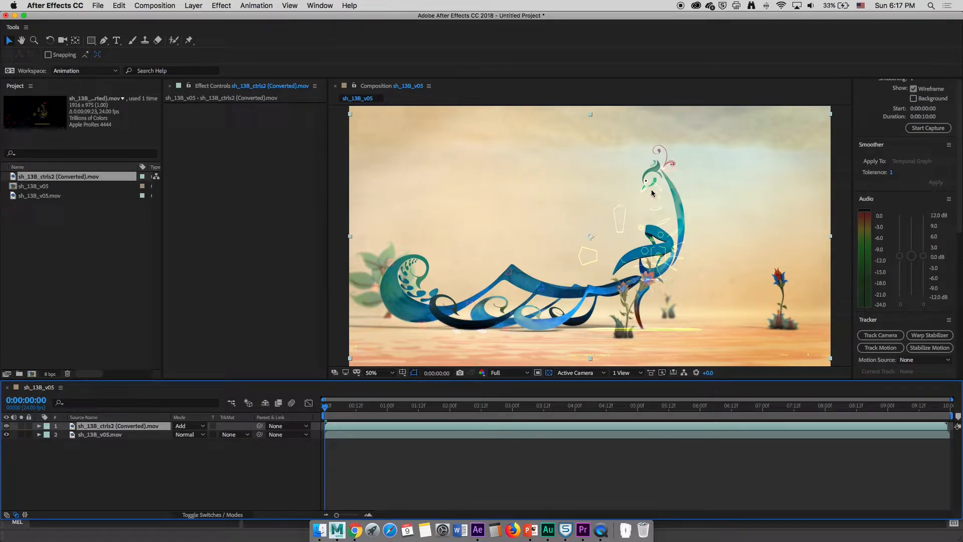
key(period)
middle_drag(705, 215, 621, 142)
middle_drag(615, 210, 688, 205)
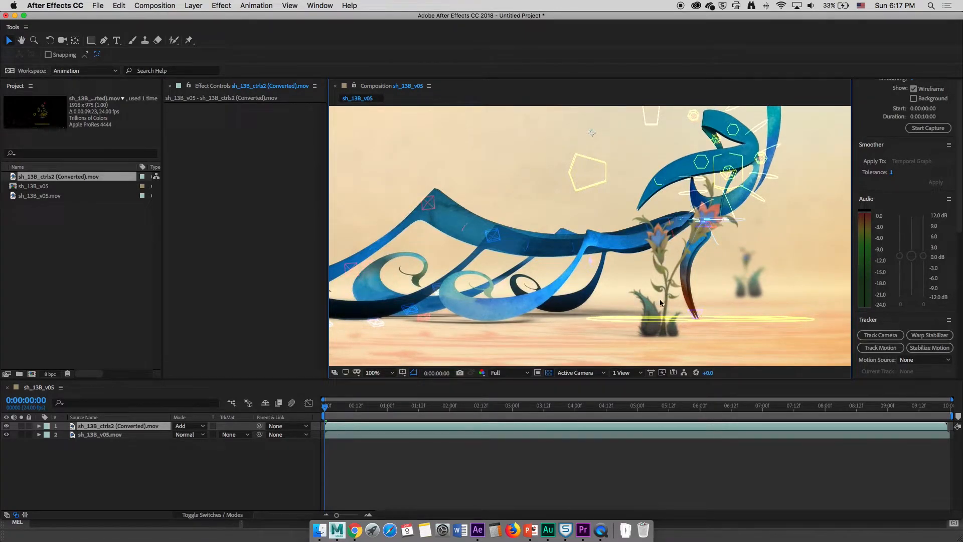
middle_drag(632, 284, 567, 267)
scroll(613, 340, up, 1)
scroll(606, 299, down, 1)
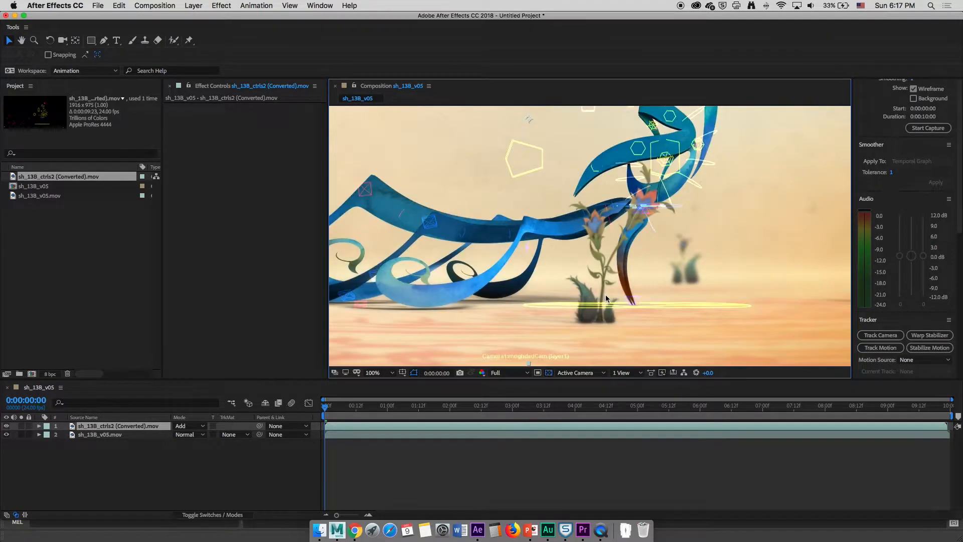
middle_drag(607, 299, 574, 272)
scroll(582, 329, up, 1)
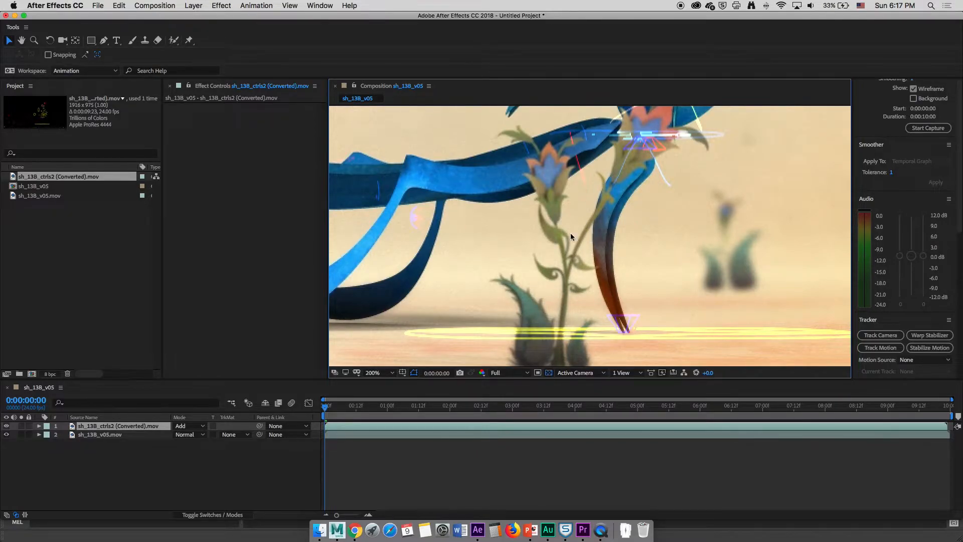
scroll(560, 267, down, 1)
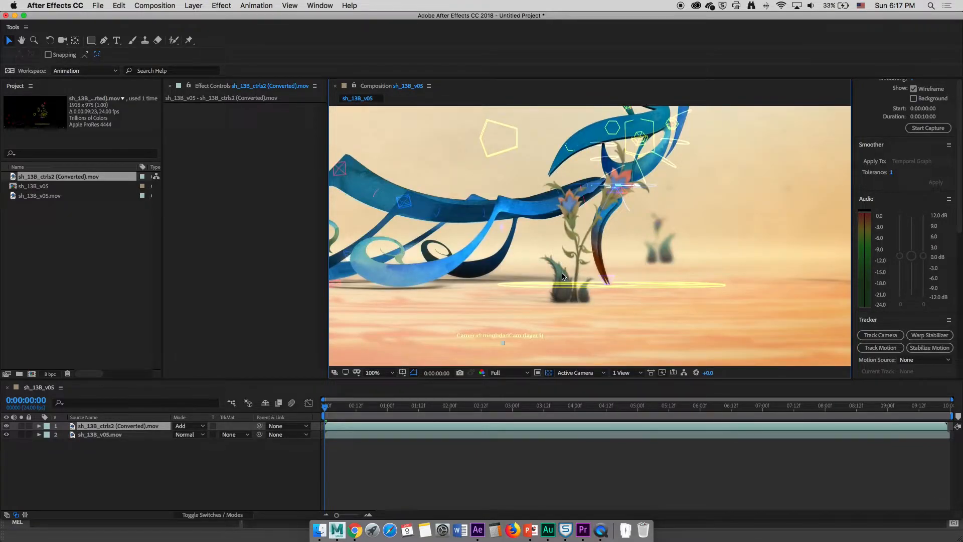
scroll(561, 293, up, 1)
scroll(560, 293, down, 1)
scroll(579, 269, down, 1)
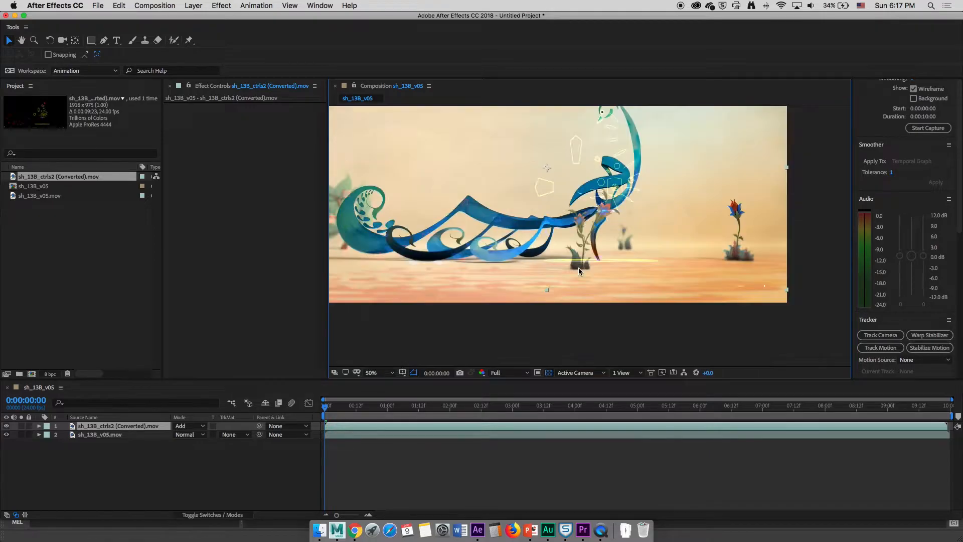
key(space)
drag(507, 238, 529, 285)
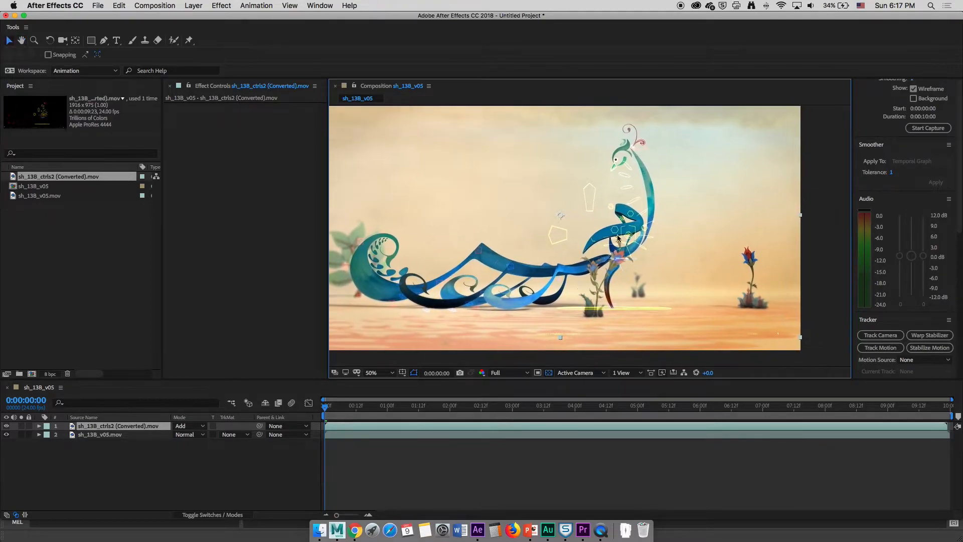
key(space)
drag(565, 252, 604, 258)
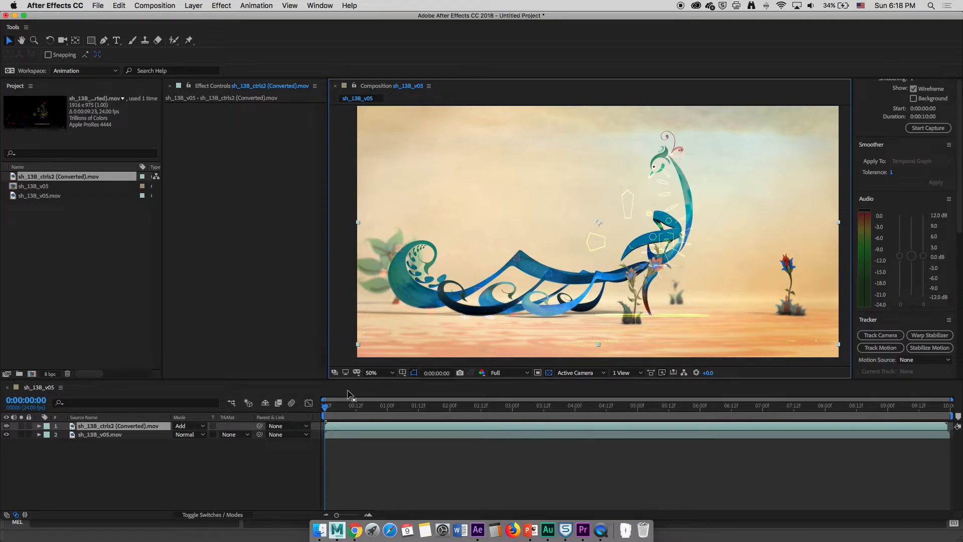
mouse_move(326, 407)
mouse_down()
mouse_move(854, 407)
mouse_move(310, 403)
mouse_up()
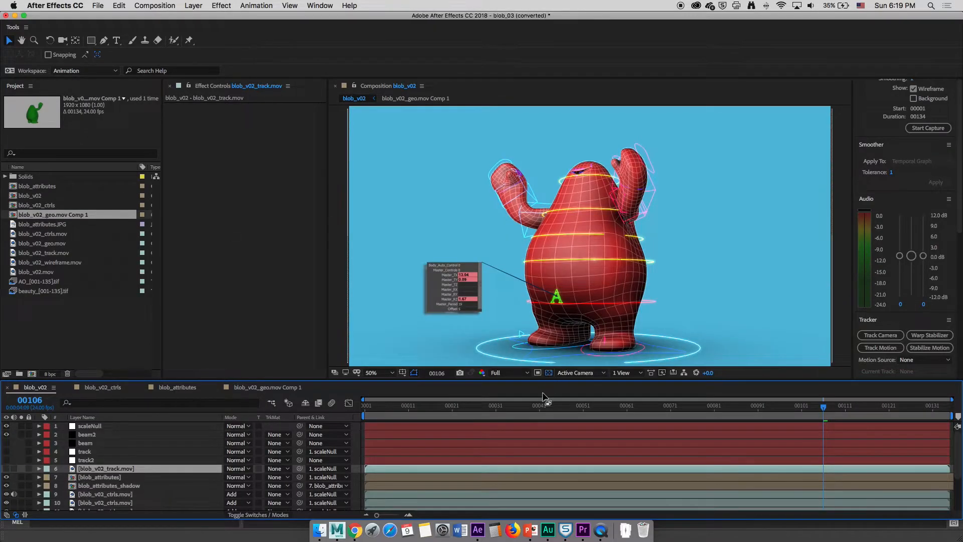
In the blob_v02 composition, delete the scaleNull, beam, track, blob_v02_track.mov and both blob_attributes layers
drag(727, 407, 544, 409)
mouse_move(679, 408)
mouse_down()
mouse_move(711, 407)
mouse_move(667, 411)
mouse_up()
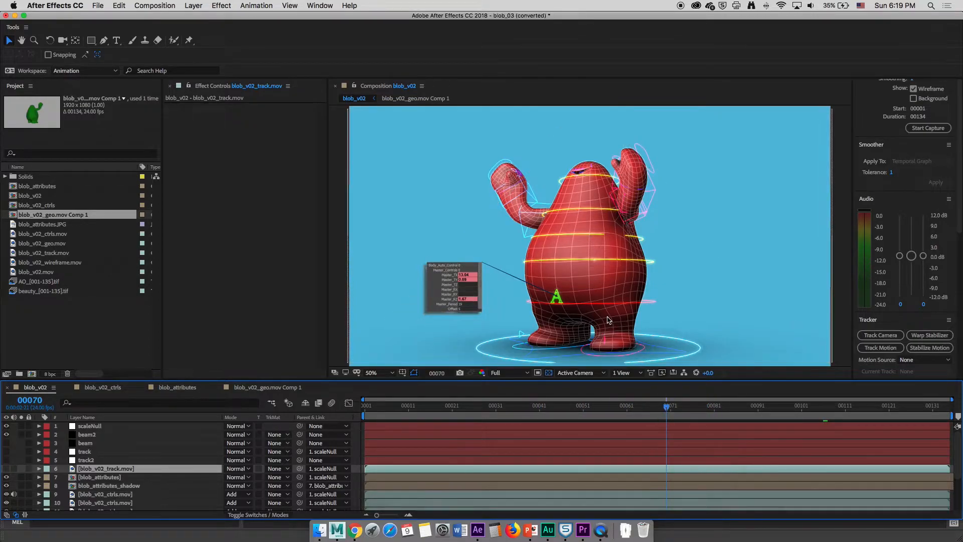
key(period)
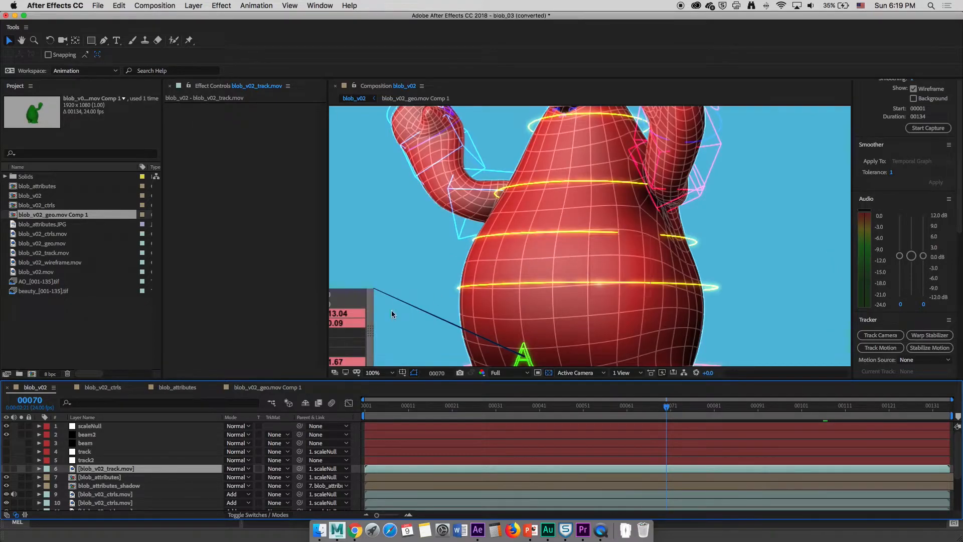
click(101, 460)
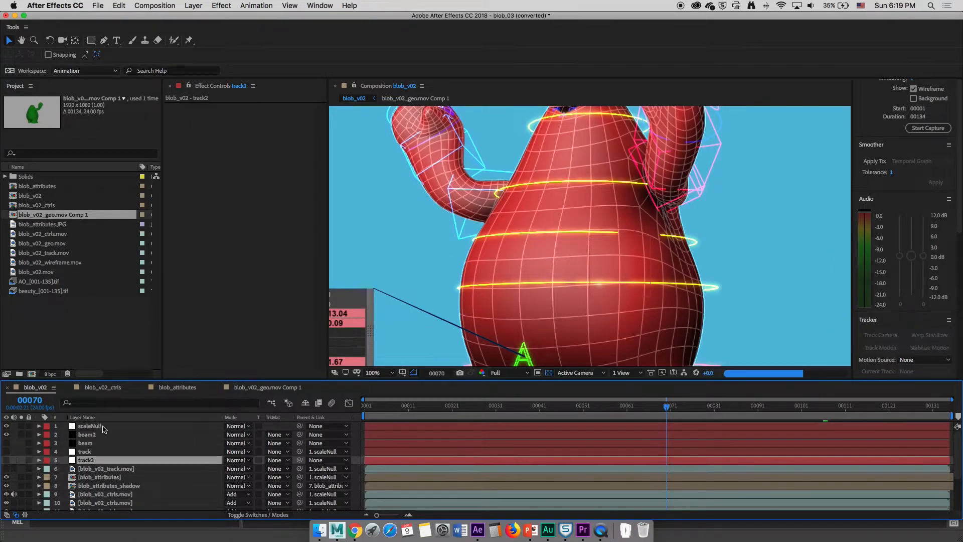
shift+click(98, 426)
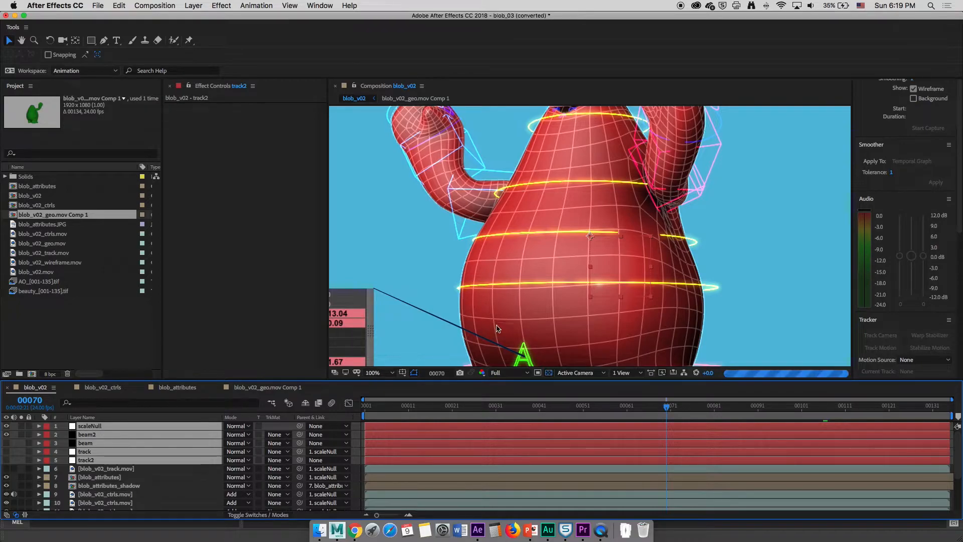
key(Delete)
click(166, 426)
key(Delete)
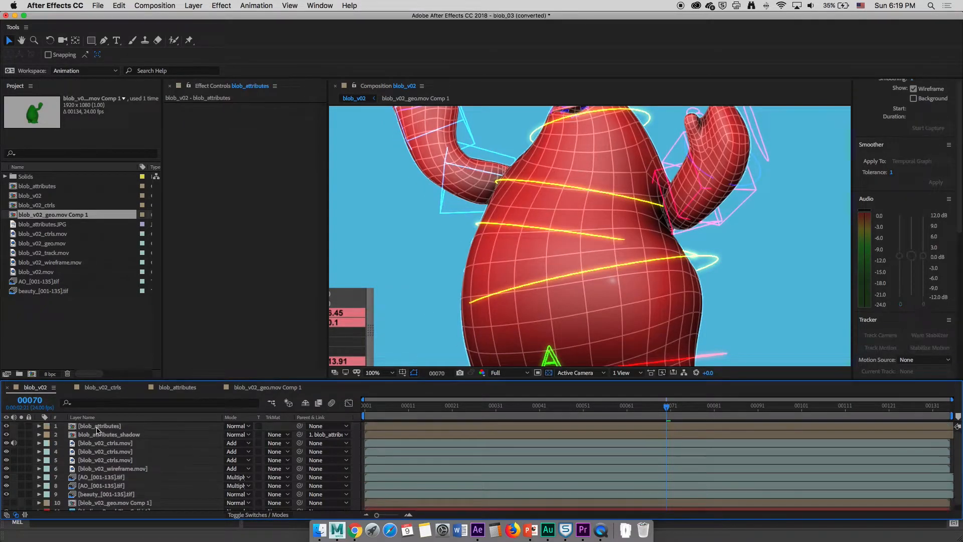
click(146, 426)
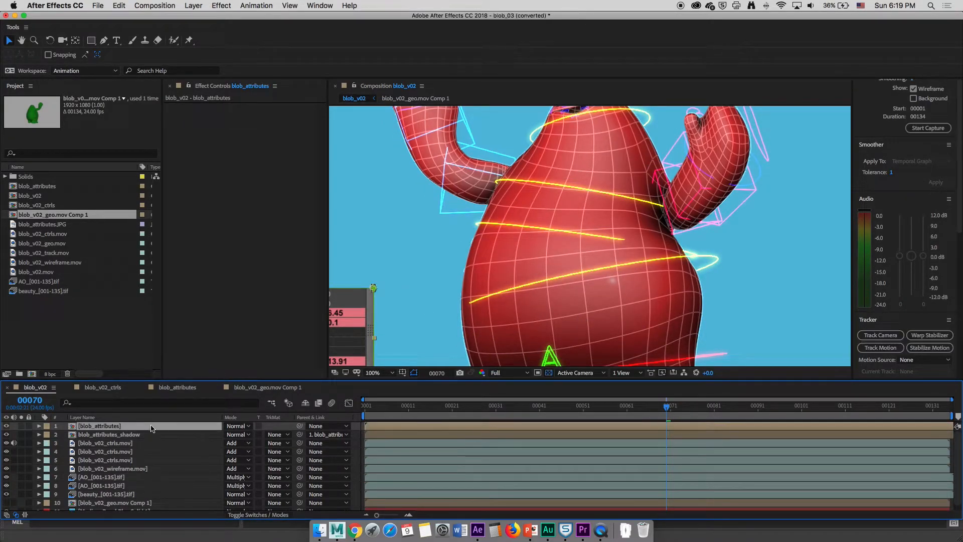
key(Delete)
key(Delete)
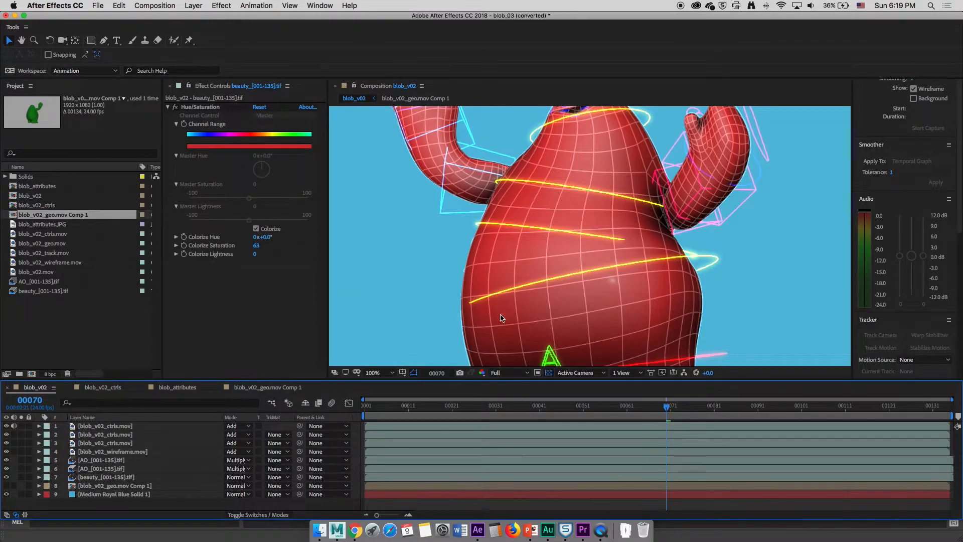
Solo the third blob_v02_ctrls.mov layer to inspect its curves alone over black, then turn solo off
scroll(501, 318, down, 2)
scroll(502, 318, up, 2)
drag(552, 309, 575, 343)
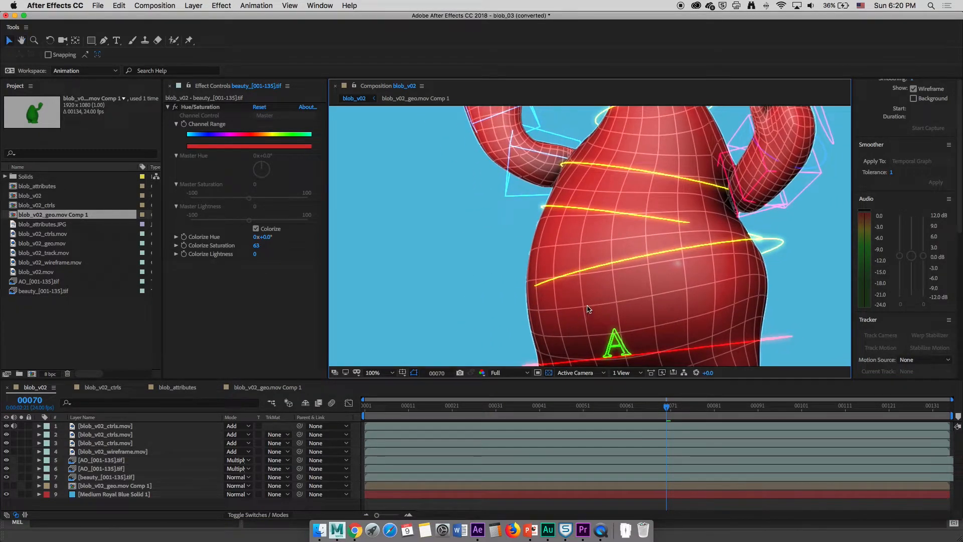
click(14, 454)
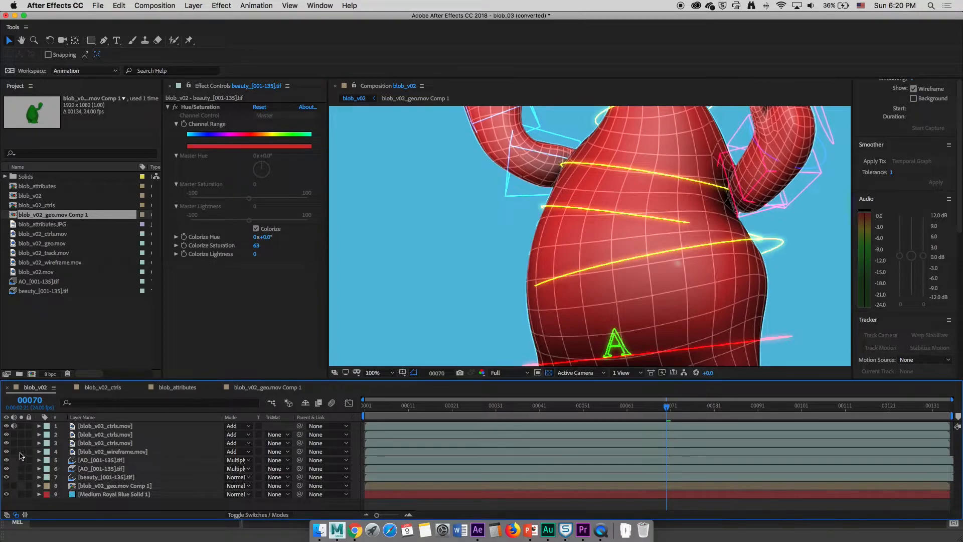
click(22, 452)
click(21, 451)
click(21, 443)
scroll(639, 225, down, 2)
scroll(635, 257, down, 2)
scroll(634, 260, up, 2)
scroll(632, 266, up, 2)
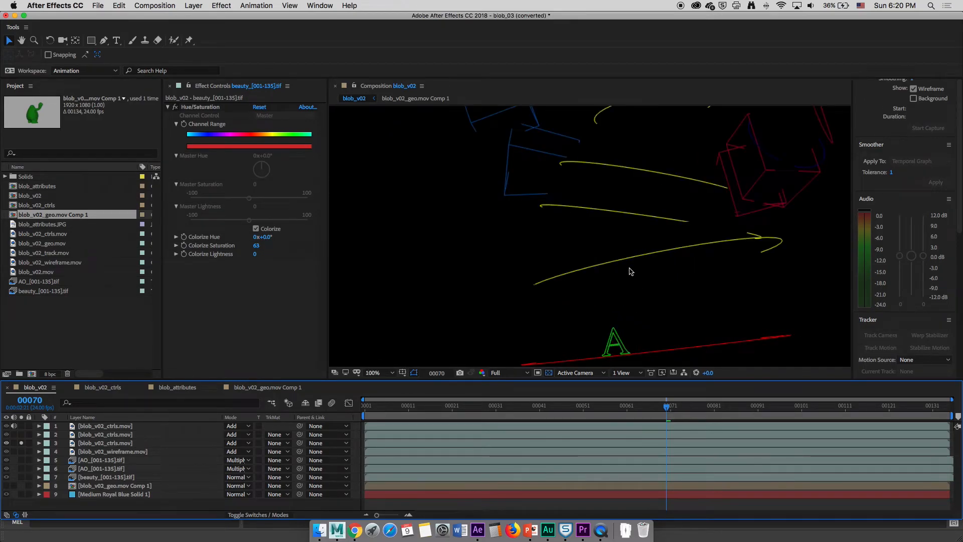
scroll(632, 270, down, 2)
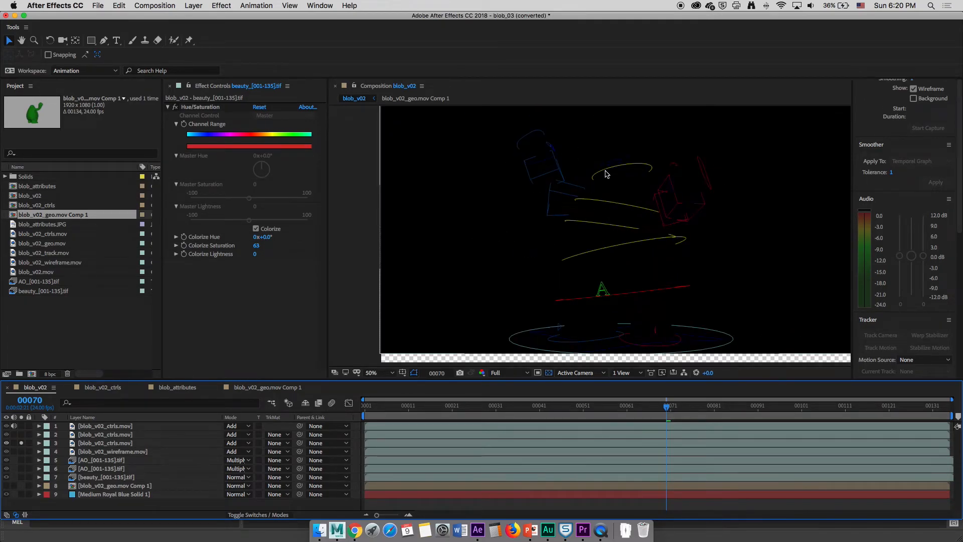
scroll(610, 250, up, 2)
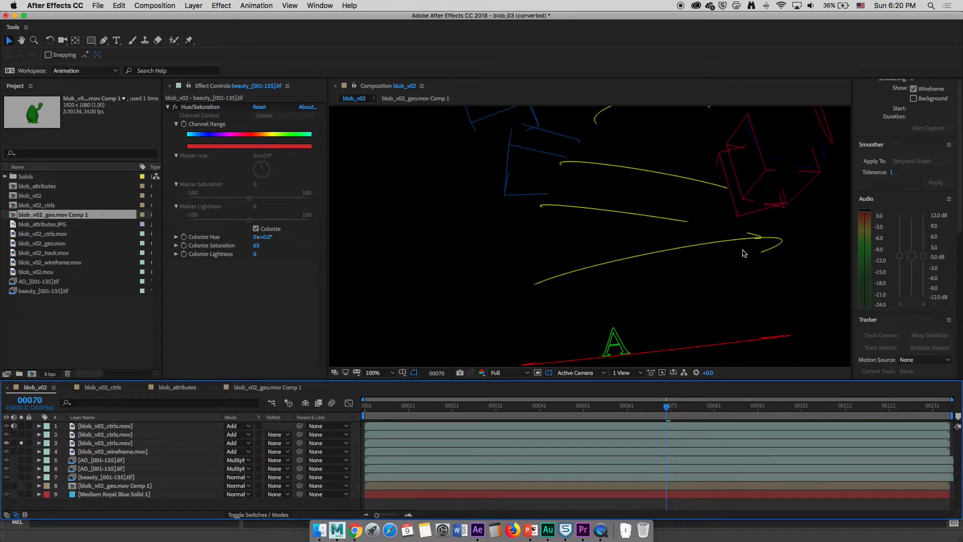
scroll(699, 274, down, 2)
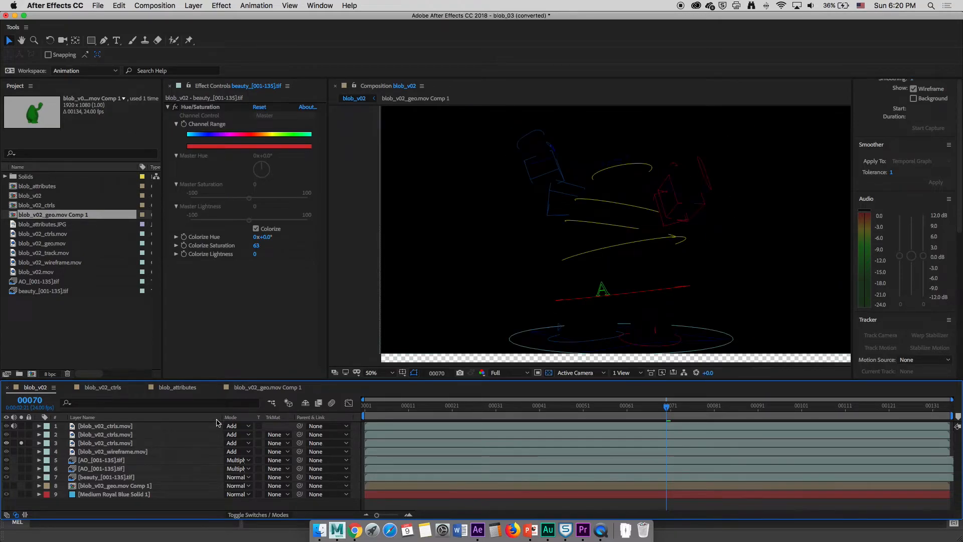
click(119, 443)
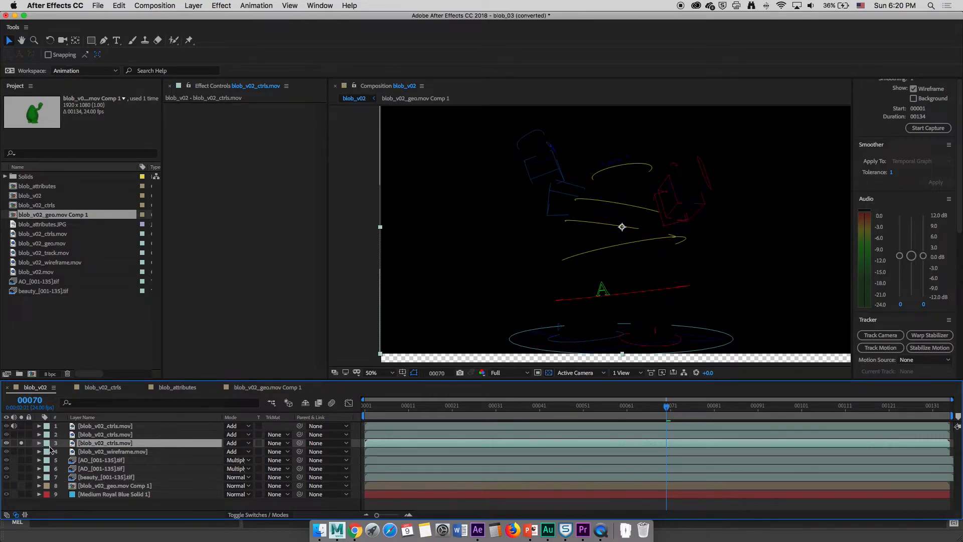
click(21, 443)
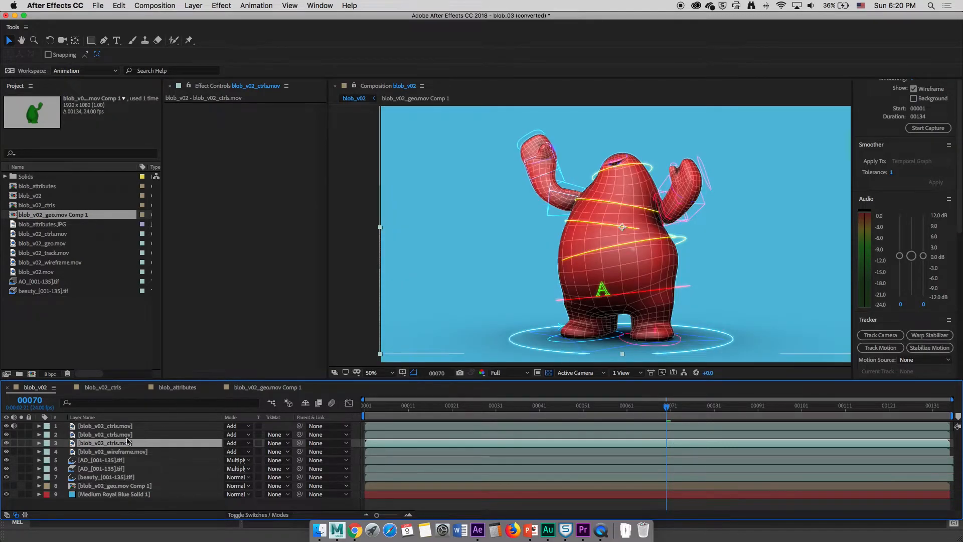
Toggle visibility of the two top blob_v02_ctrls.mov layers to compare the curves with and without their glow, leaving both visible
click(6, 426)
key(period)
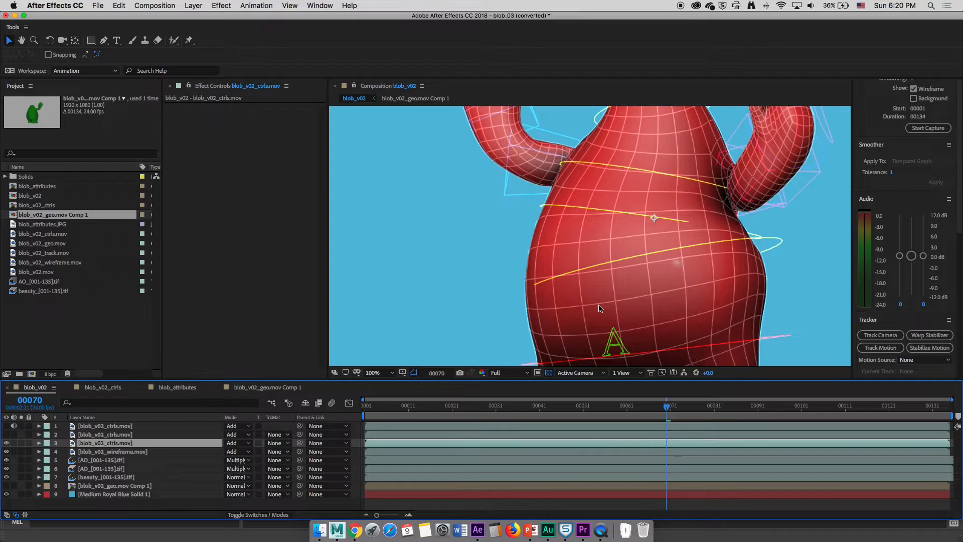
key(comma)
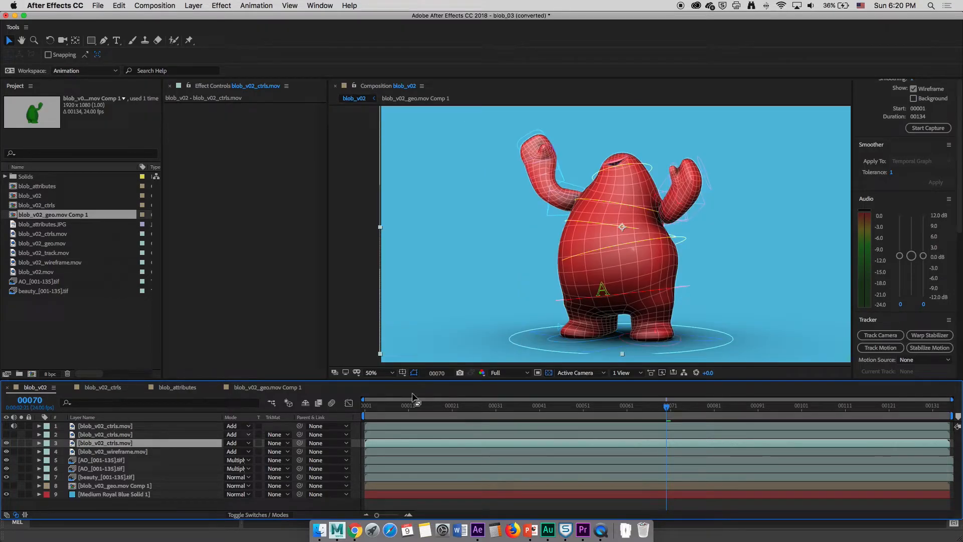
scroll(605, 281, up, 2)
key(h)
drag(619, 278, 568, 269)
key(v)
click(112, 445)
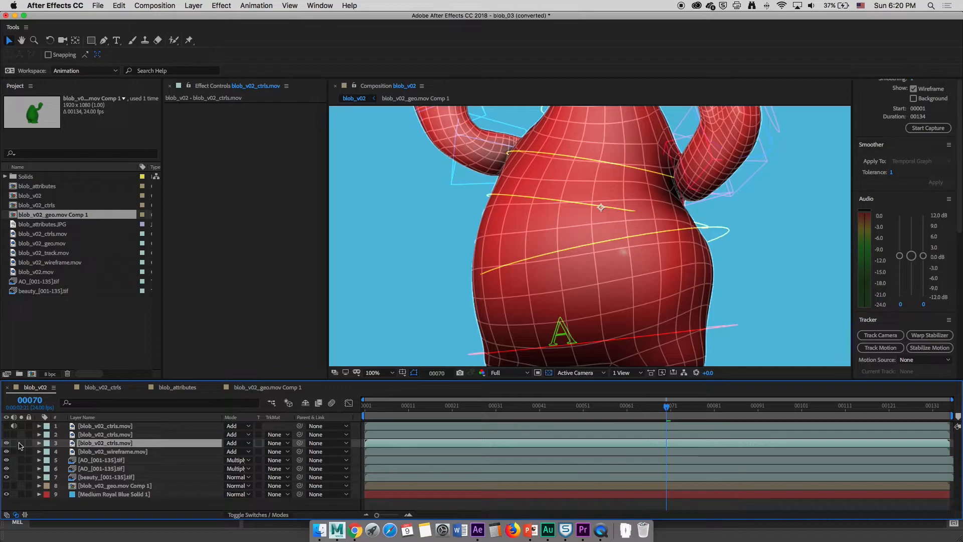
click(6, 434)
click(6, 436)
click(6, 436)
click(6, 436)
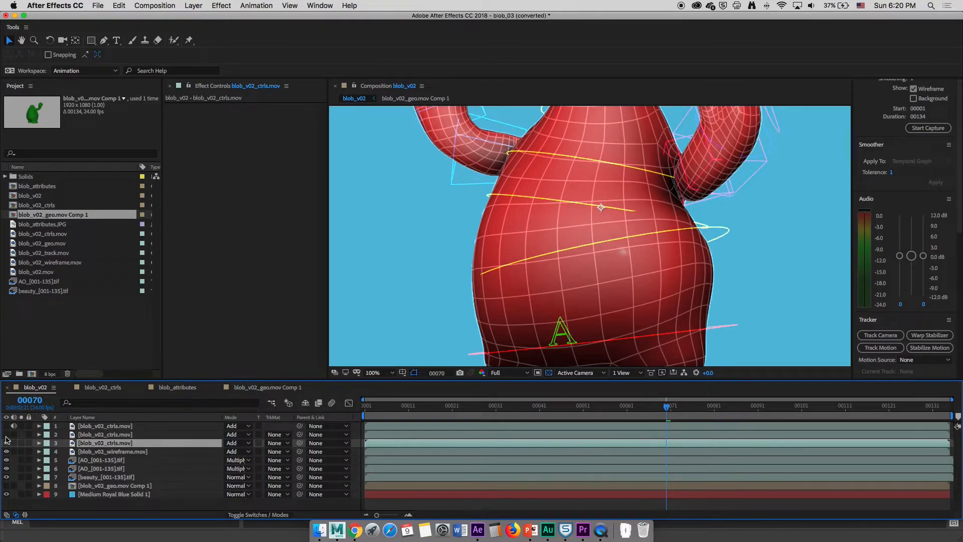
click(108, 434)
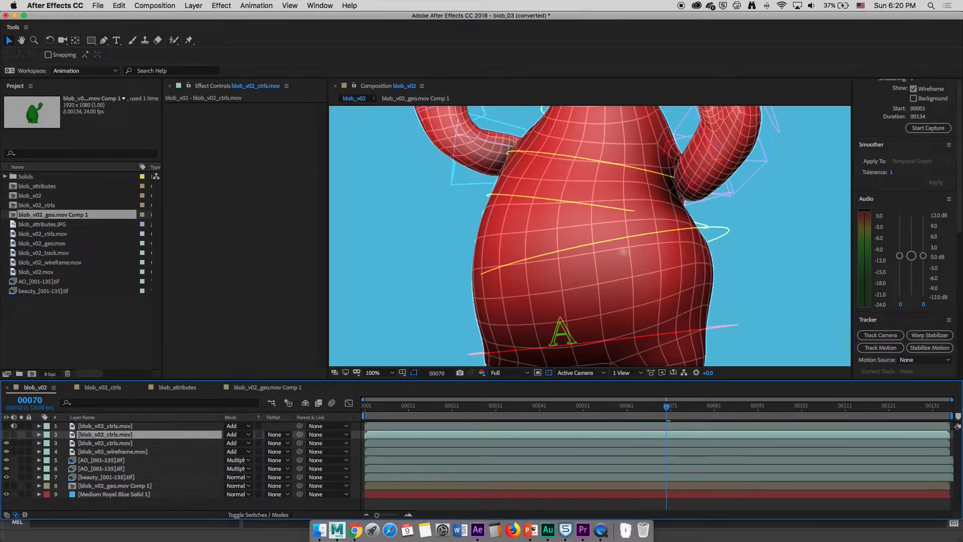
click(6, 434)
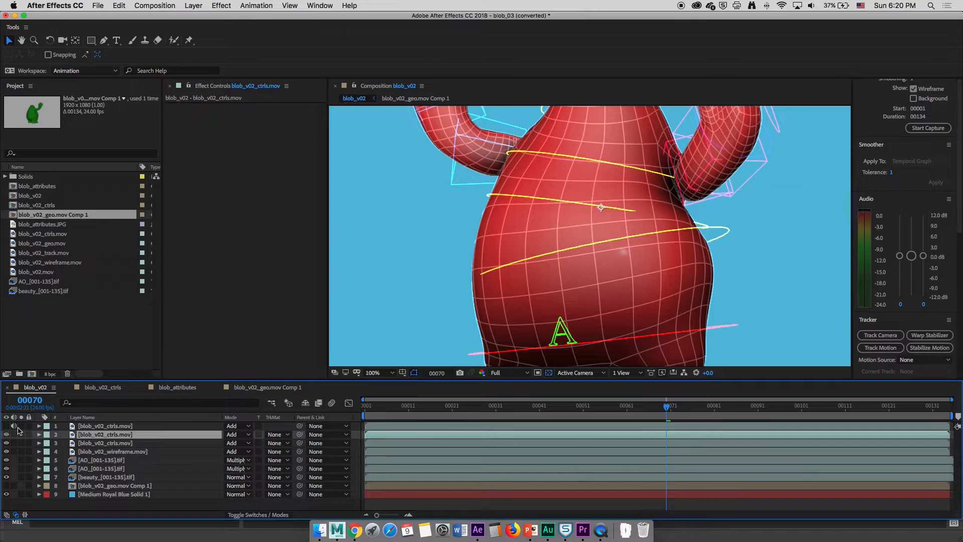
click(101, 427)
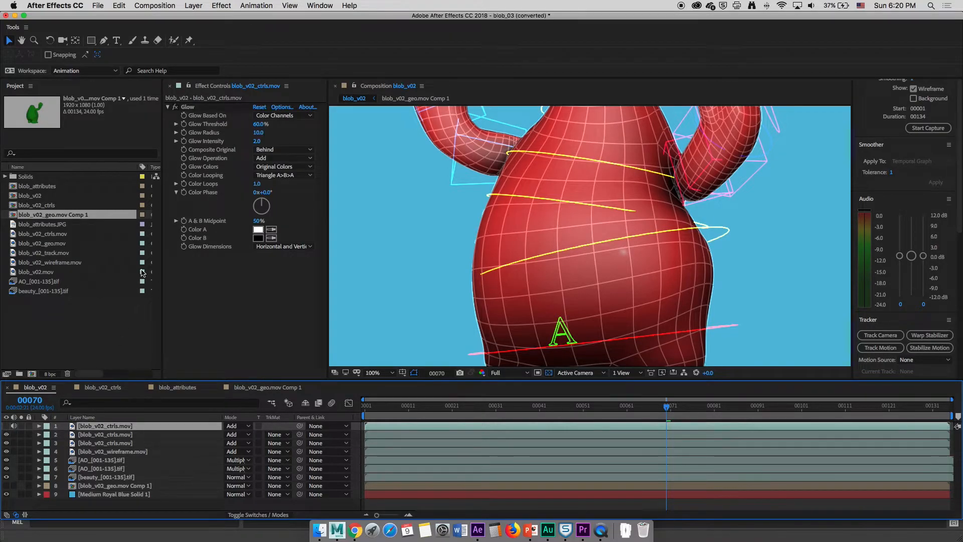
click(6, 426)
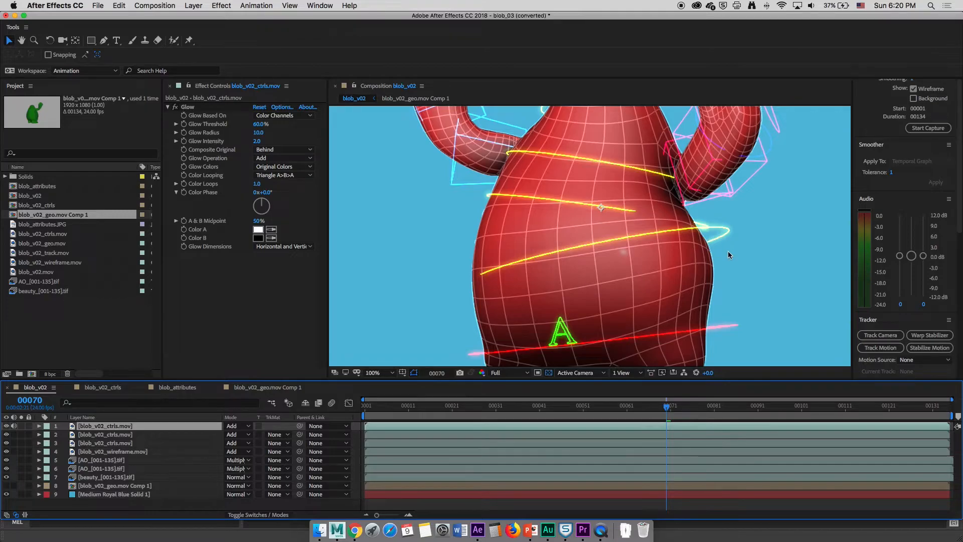
Zoom the viewer in and out and select the Glow effect on the top controls layer
key(period)
key(comma)
click(189, 108)
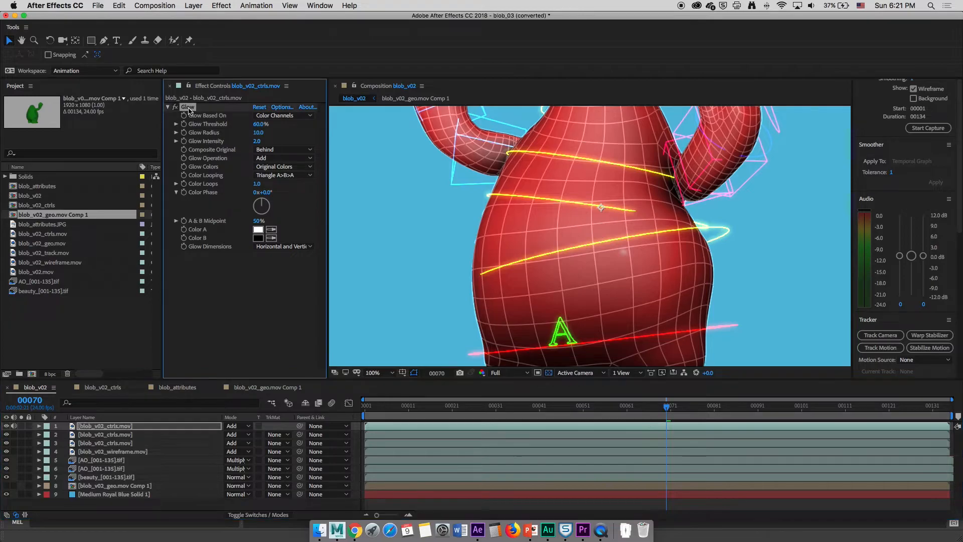
Toggle the Glow effect on the top controls layer off and on, zooming the viewer to compare the curves
click(175, 107)
click(175, 108)
click(175, 107)
click(175, 107)
scroll(711, 251, down, 2)
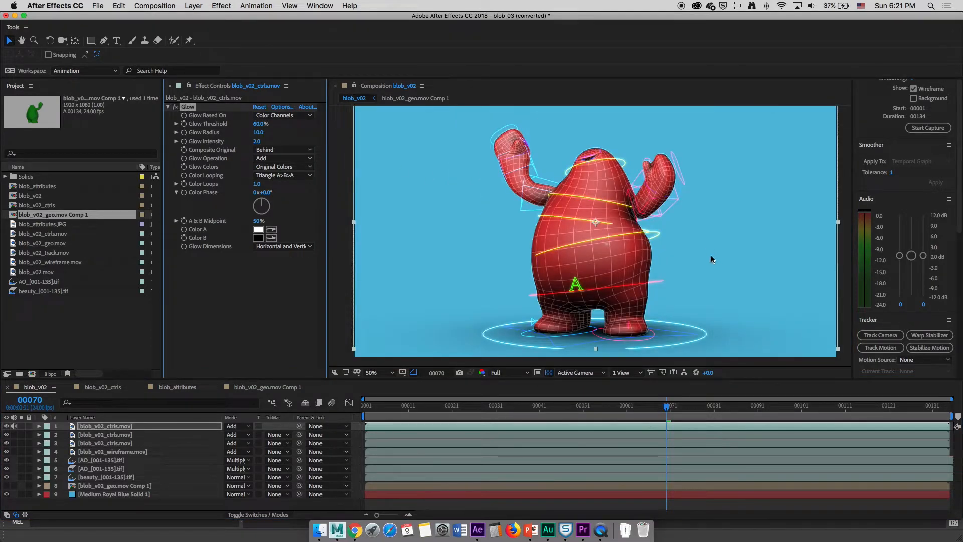
scroll(651, 252, up, 2)
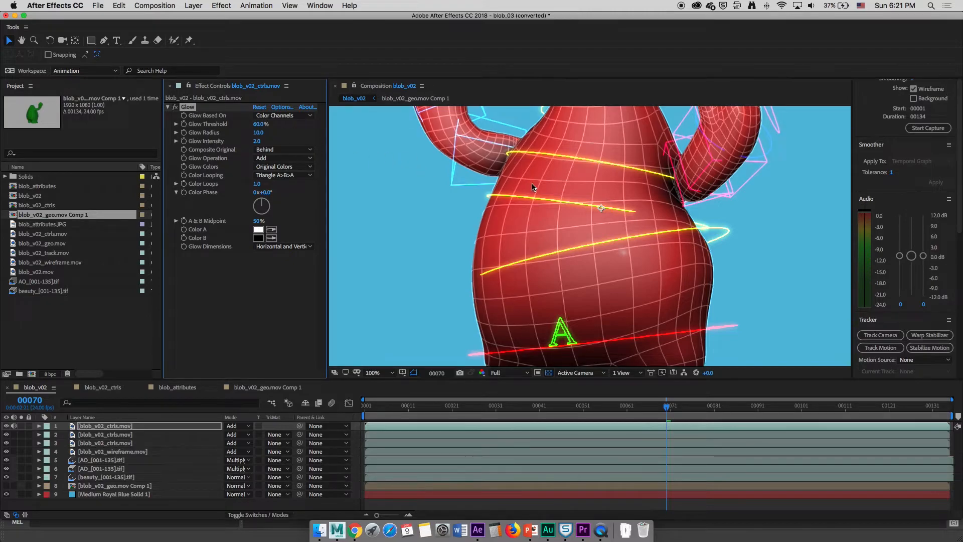
scroll(564, 229, down, 2)
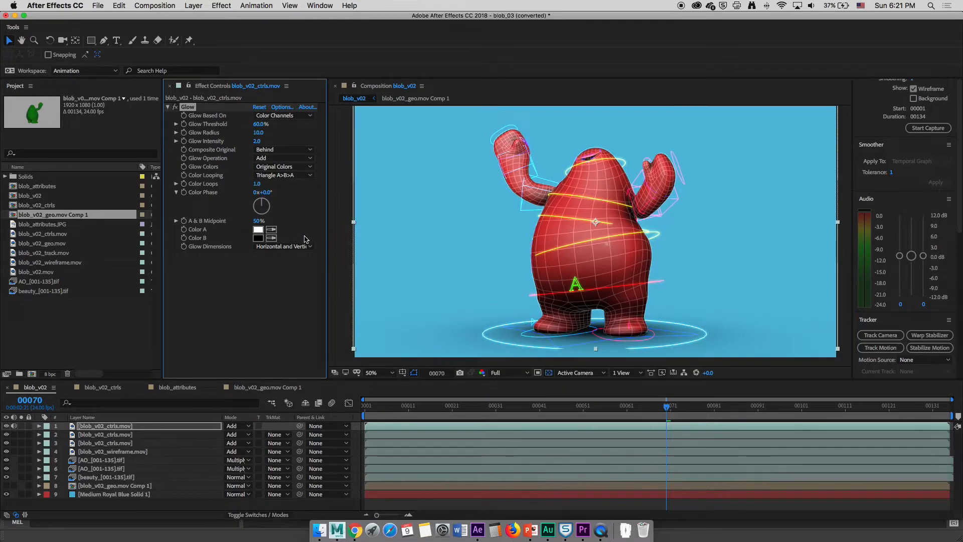
scroll(489, 242, up, 4)
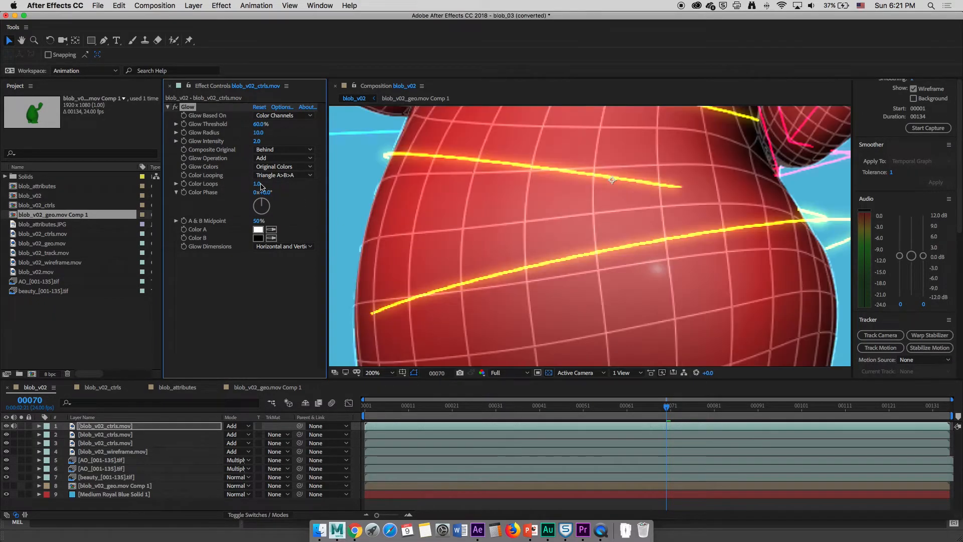
click(176, 108)
click(176, 107)
scroll(615, 230, down, 2)
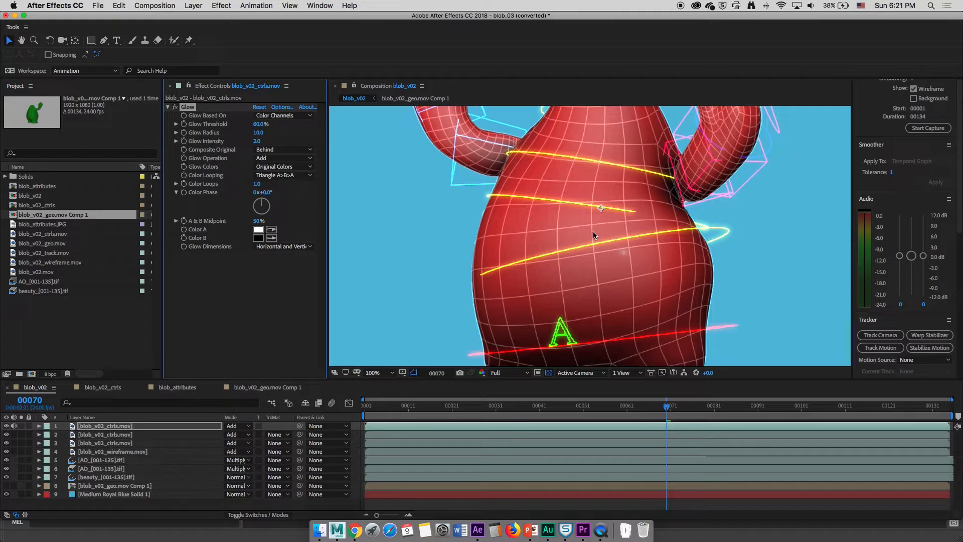
Solo the blob_v02_wireframe.mov layer and set its opacity to 100%
click(21, 452)
click(95, 452)
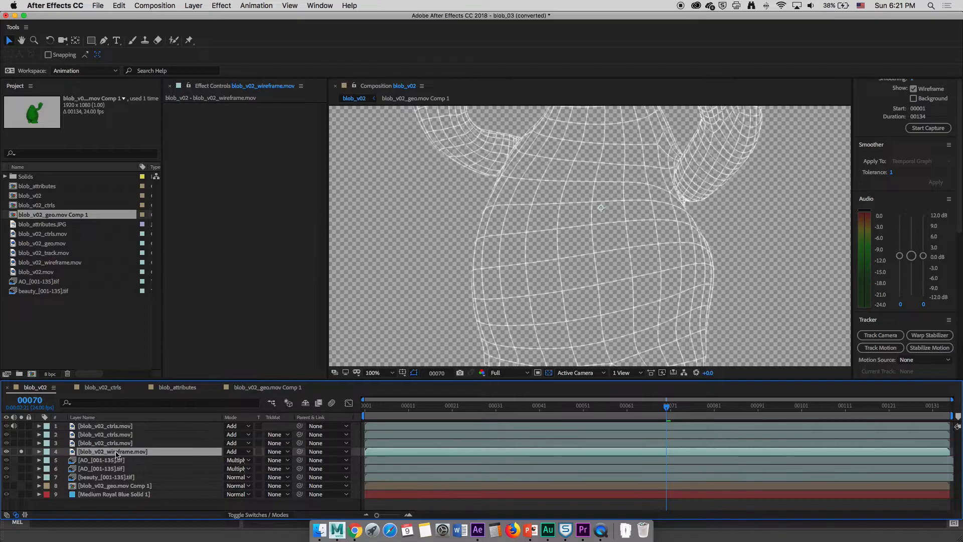
key(t)
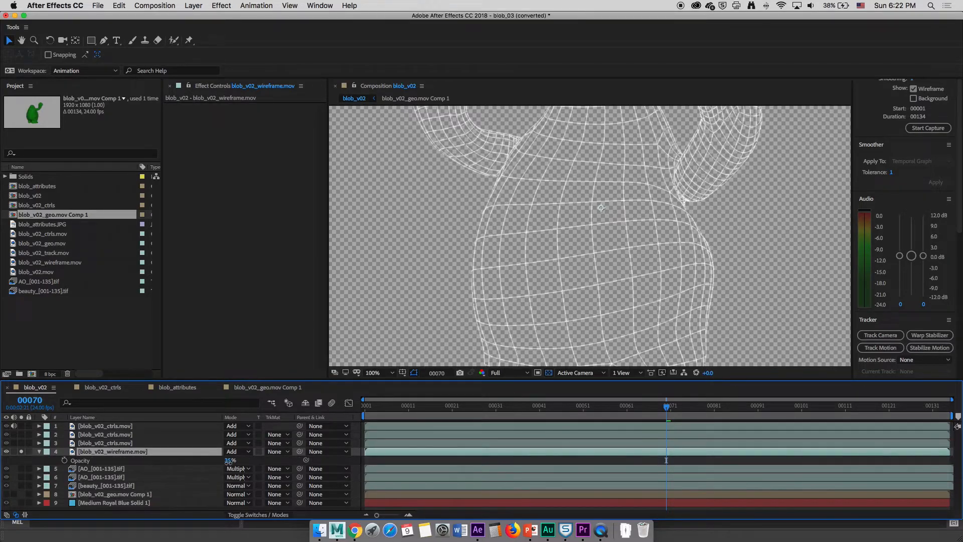
drag(229, 461, 668, 433)
scroll(691, 291, down, 4)
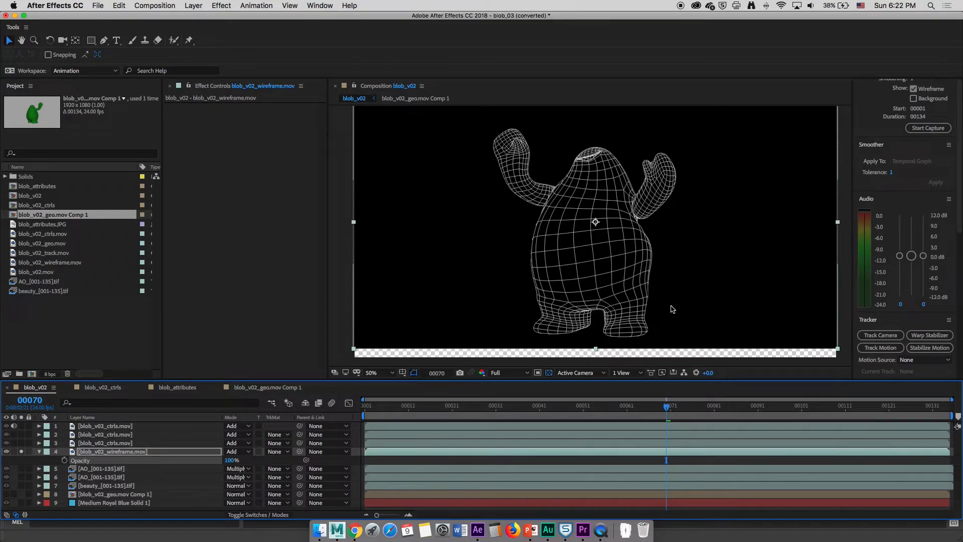
scroll(670, 309, up, 6)
scroll(661, 311, down, 3)
scroll(660, 312, down, 1)
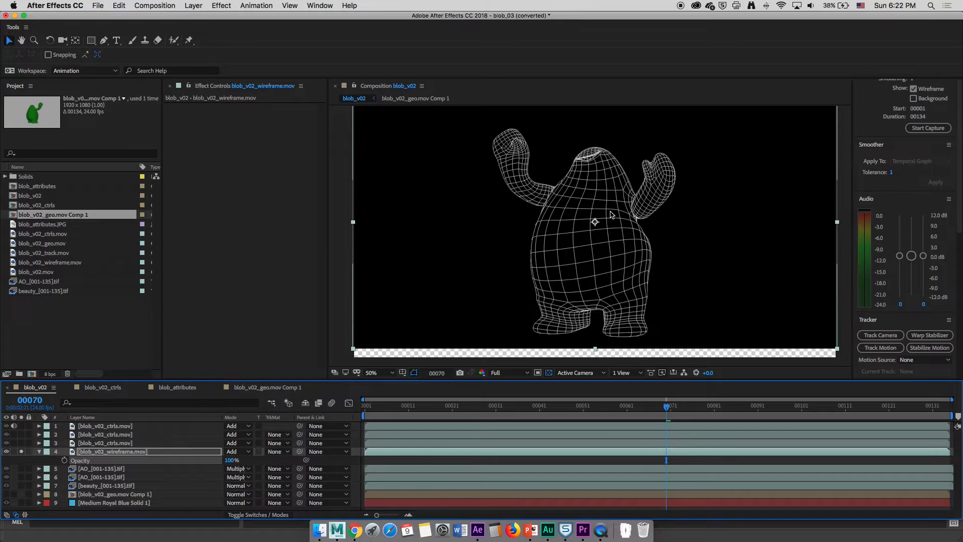
Switch to Maya and make the peacock:geo display layer selectable instead of referenced
click(337, 532)
click(823, 374)
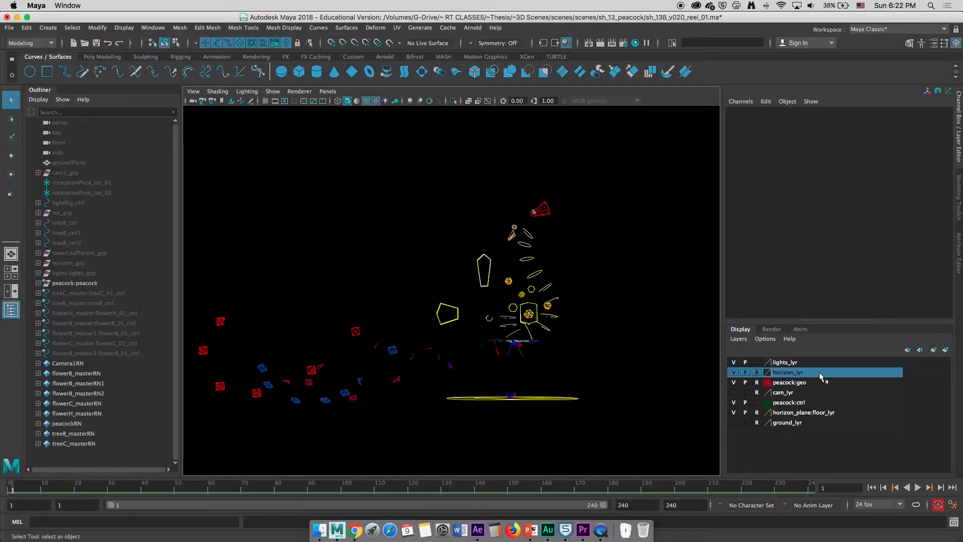
click(757, 383)
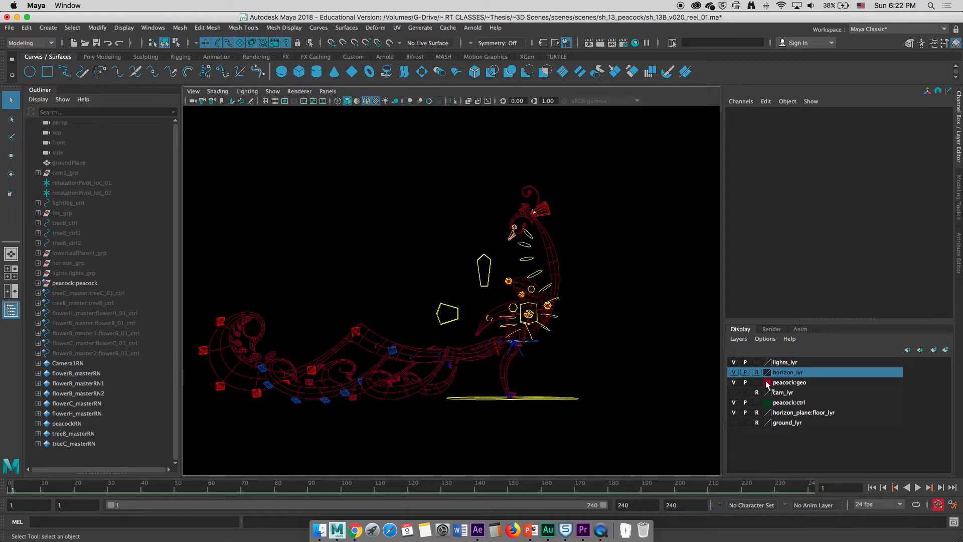
Set the peacock:geo display layer colour to white and hide the peacock:ctrl layer
click(767, 382)
click(458, 306)
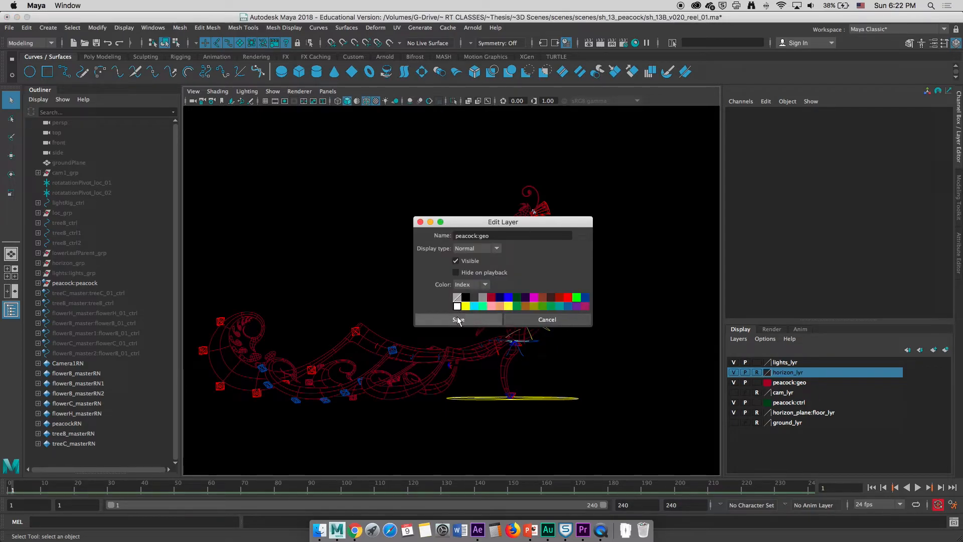
click(458, 320)
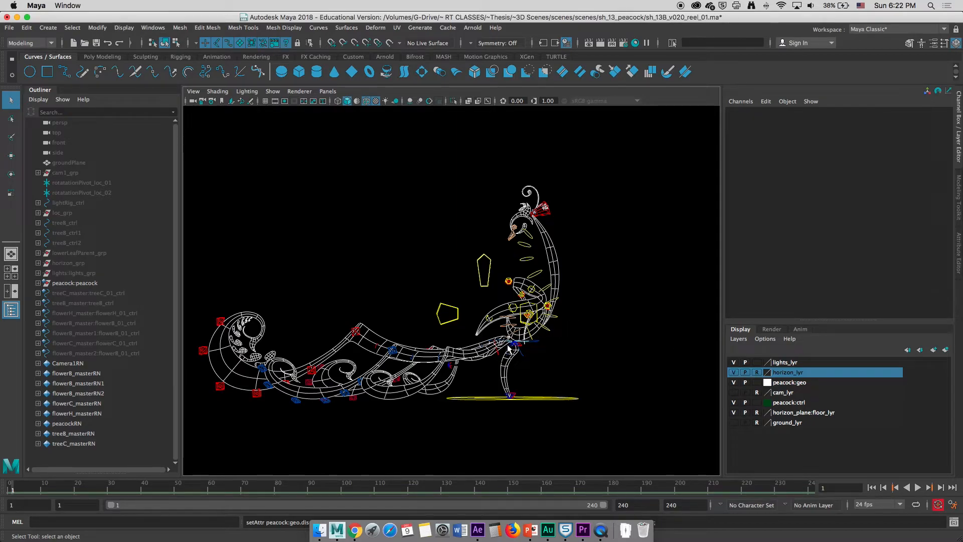
click(735, 403)
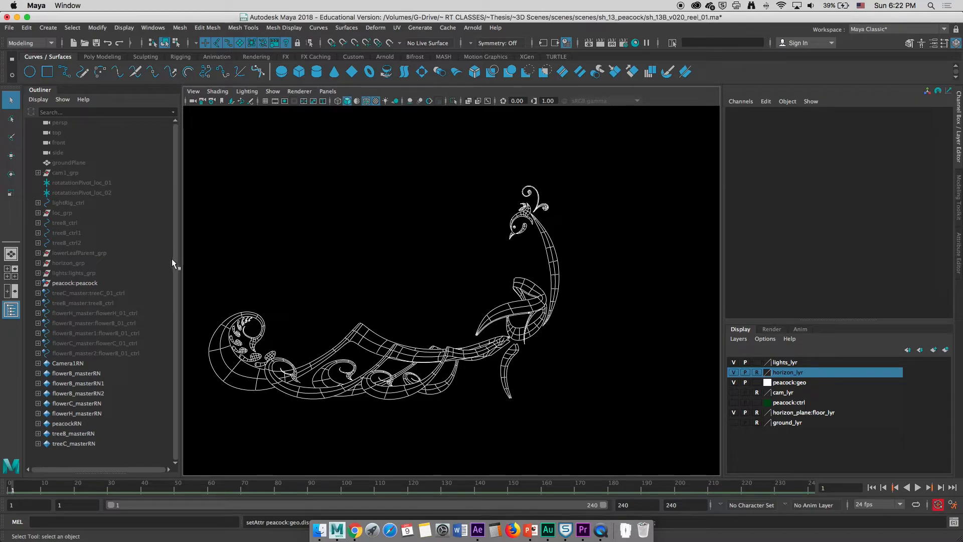
Select peacock:peacock and toggle its smooth mesh preview between levels 1 and 3
click(98, 283)
key(1)
key(3)
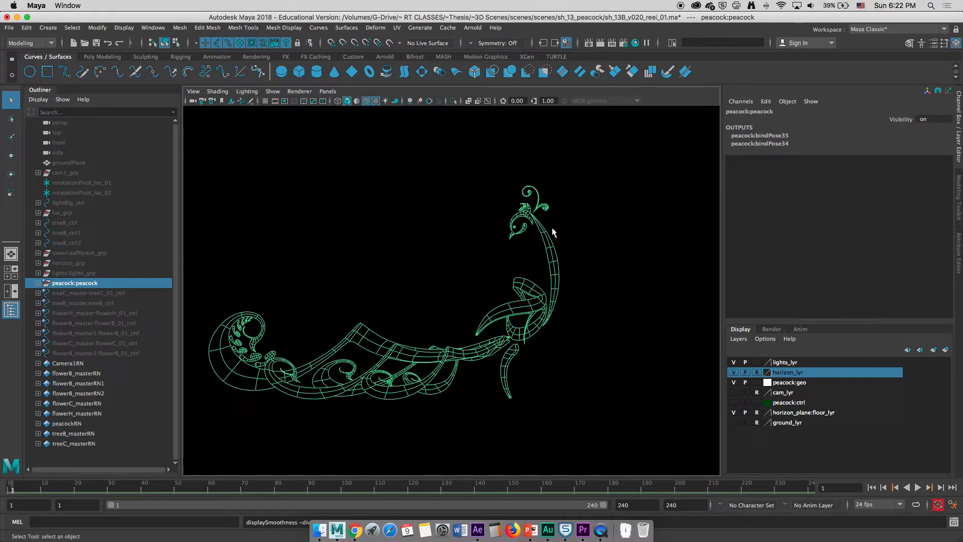
key(1)
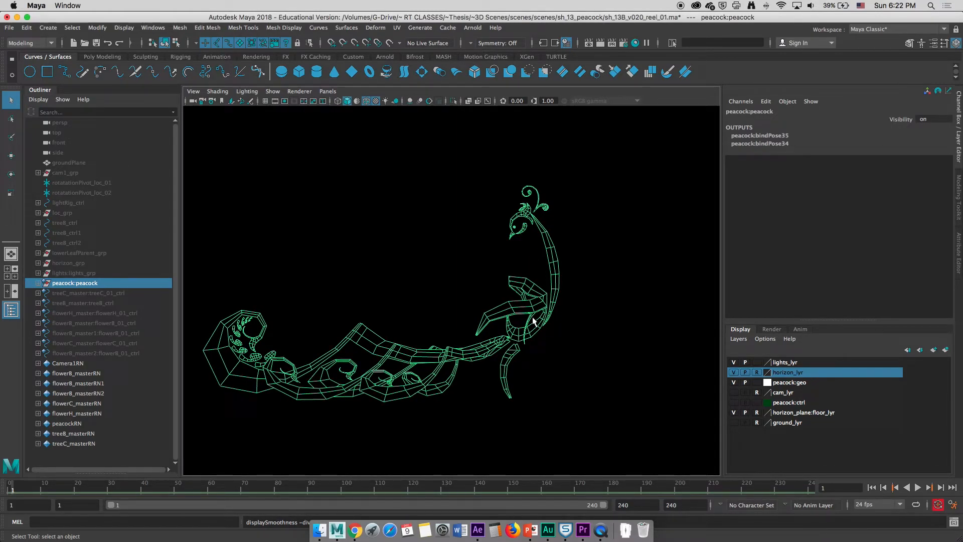
key(3)
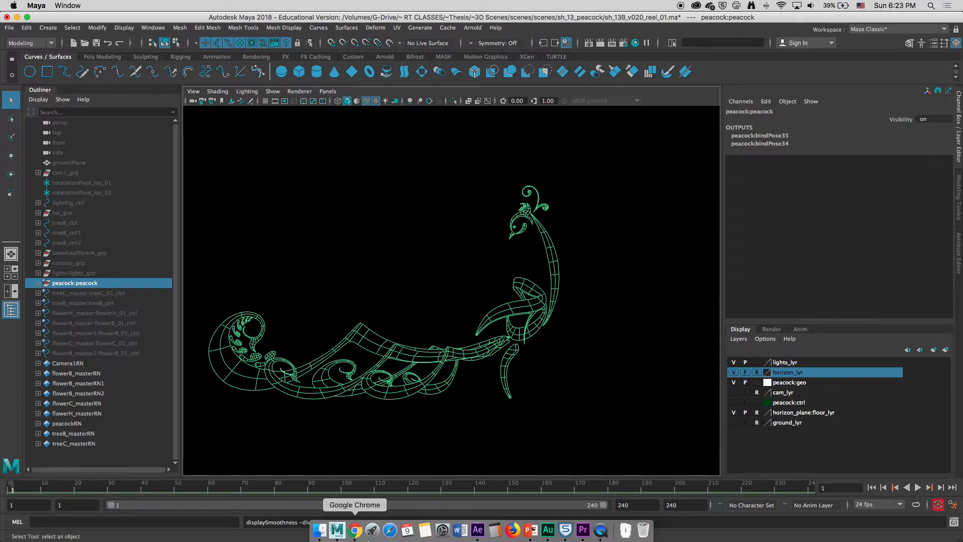
Switch back to After Effects and dismiss the missing-files warning
click(478, 530)
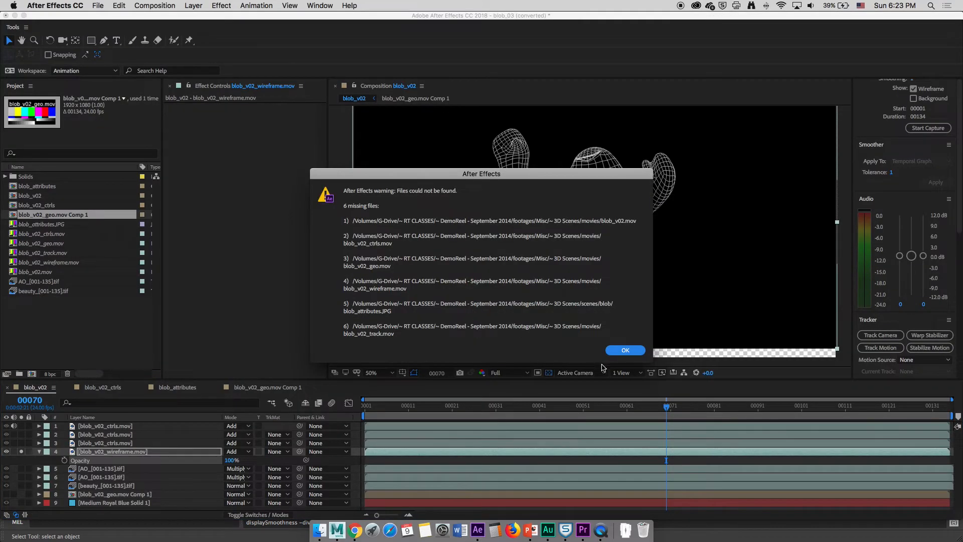
click(624, 351)
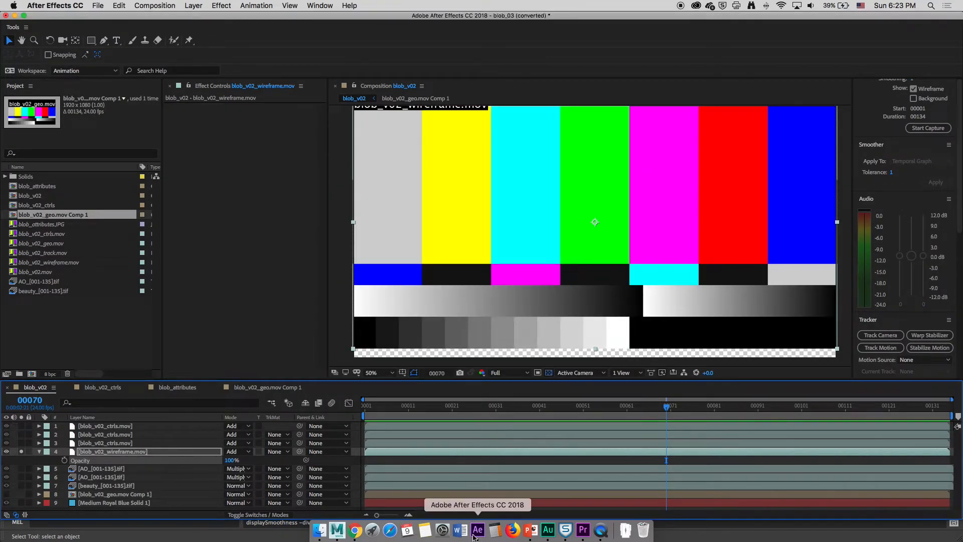
click(32, 301)
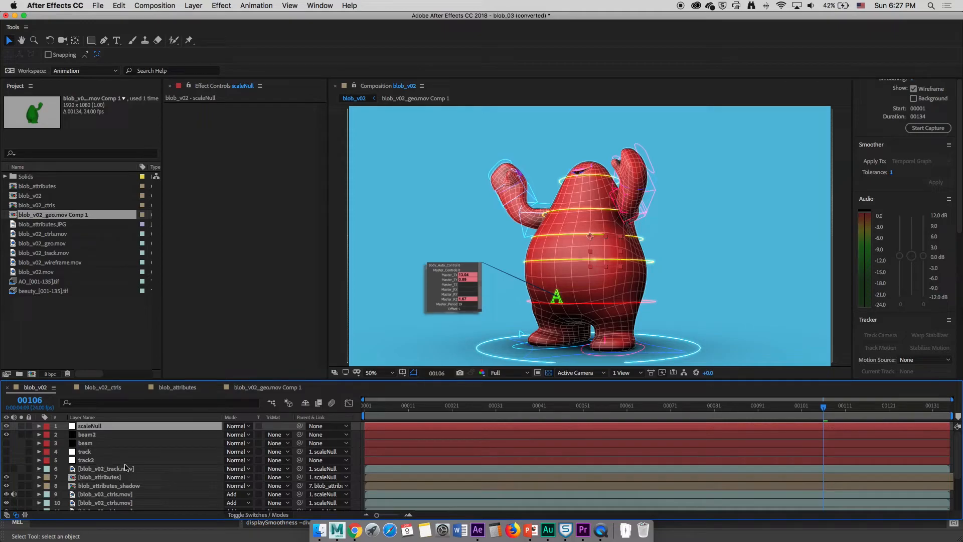
Delete the scaleNull, beam, track, blob_v02_track.mov, blob_attributes and blob_attributes_shadow layers
shift+click(115, 478)
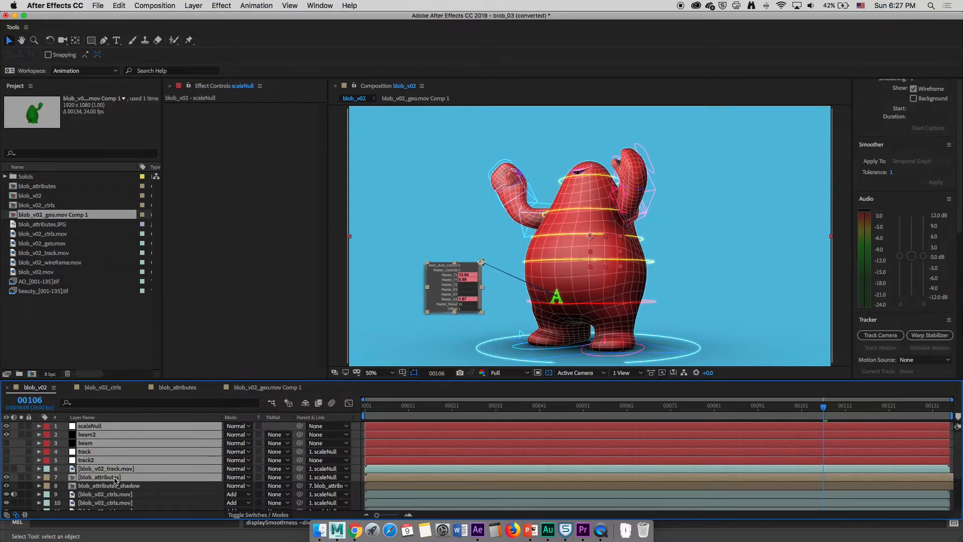
key(Delete)
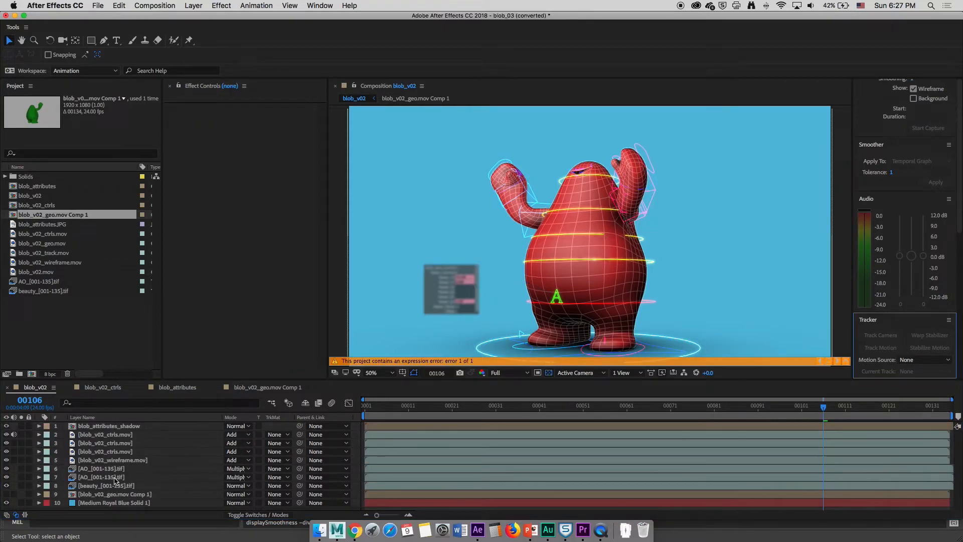
click(110, 426)
key(Delete)
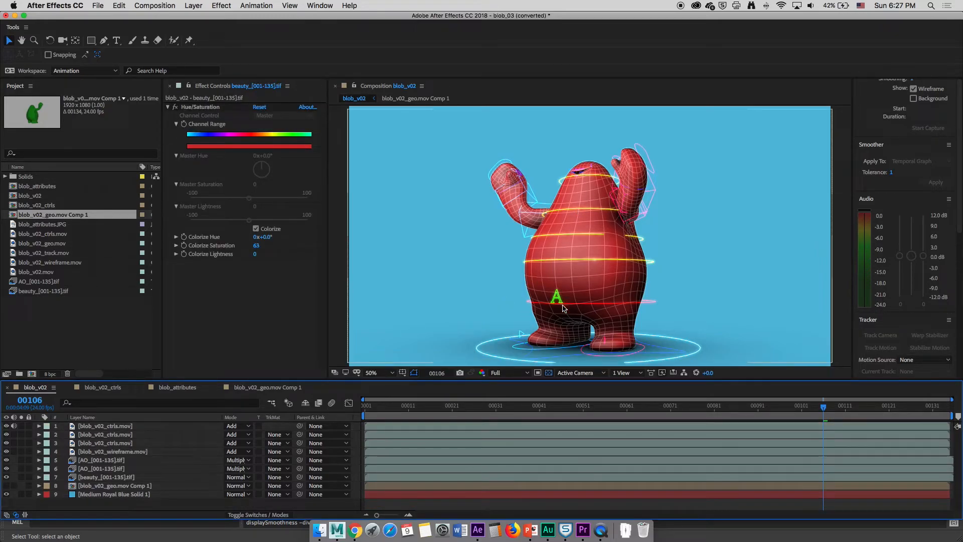
Set the blob_v02_wireframe.mov layer's opacity to 54% while soloed, then unsolo it
key(period)
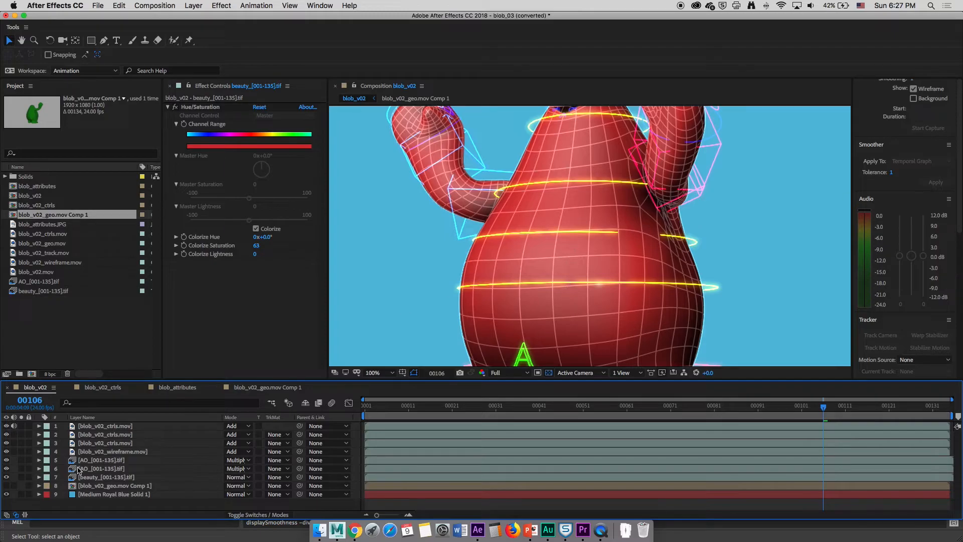
click(21, 451)
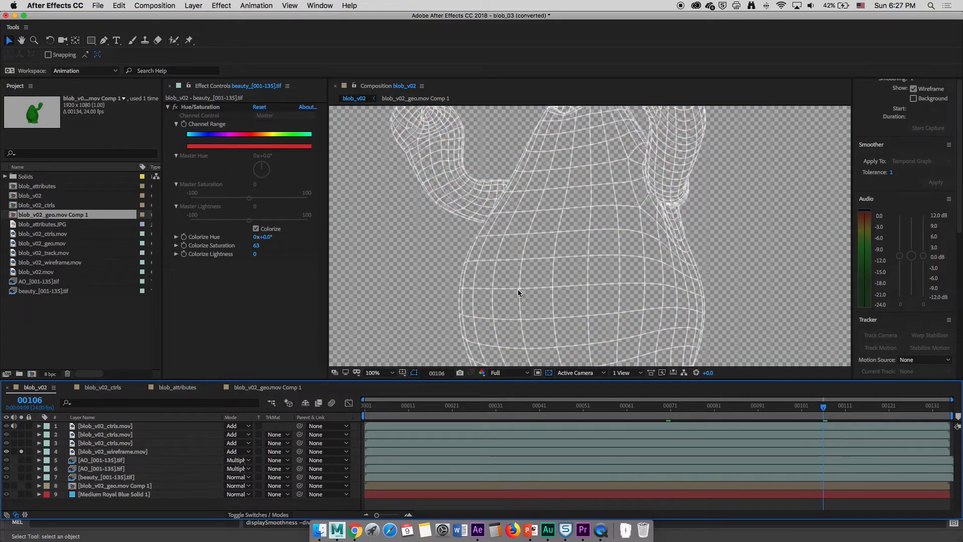
click(111, 452)
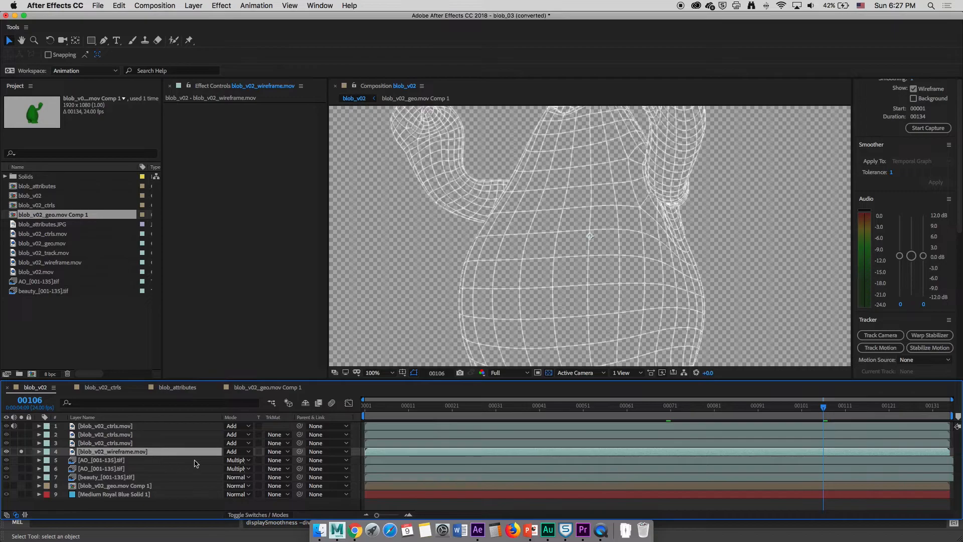
key(t)
scroll(598, 277, down, 1)
scroll(598, 280, down, 1)
scroll(597, 281, up, 1)
mouse_move(227, 458)
mouse_down()
mouse_move(126, 480)
mouse_move(220, 464)
mouse_move(210, 464)
mouse_up()
click(22, 453)
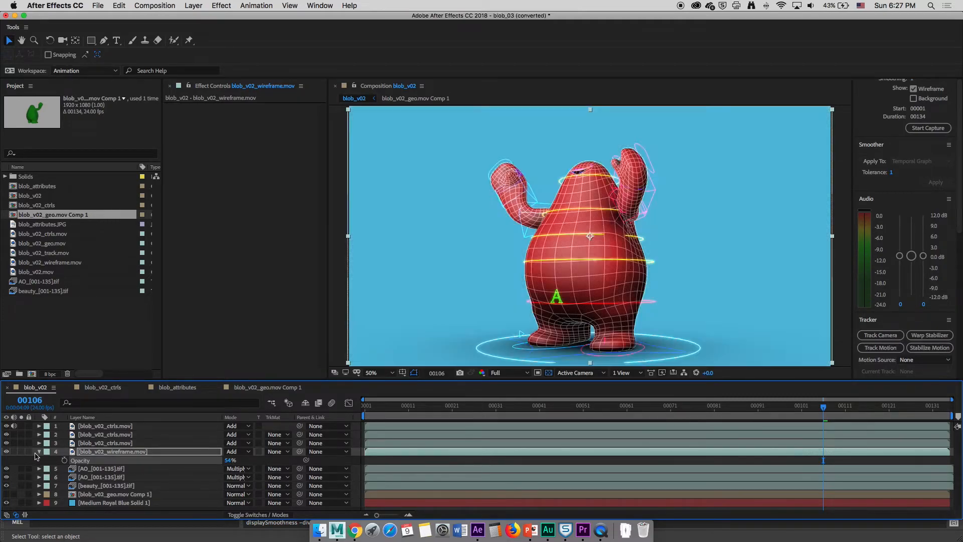
scroll(492, 297, up, 1)
scroll(502, 304, down, 1)
scroll(508, 306, up, 3)
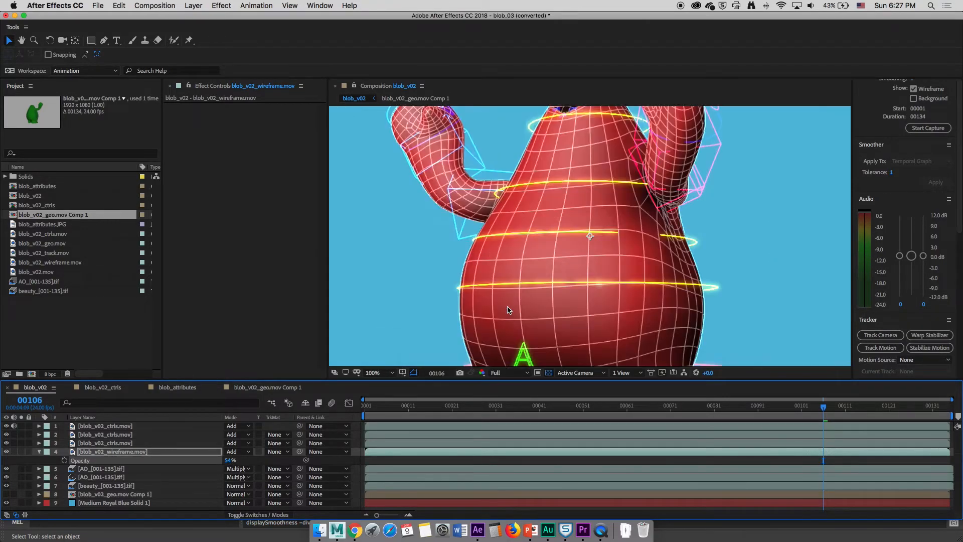
scroll(507, 311, down, 2)
scroll(466, 316, down, 2)
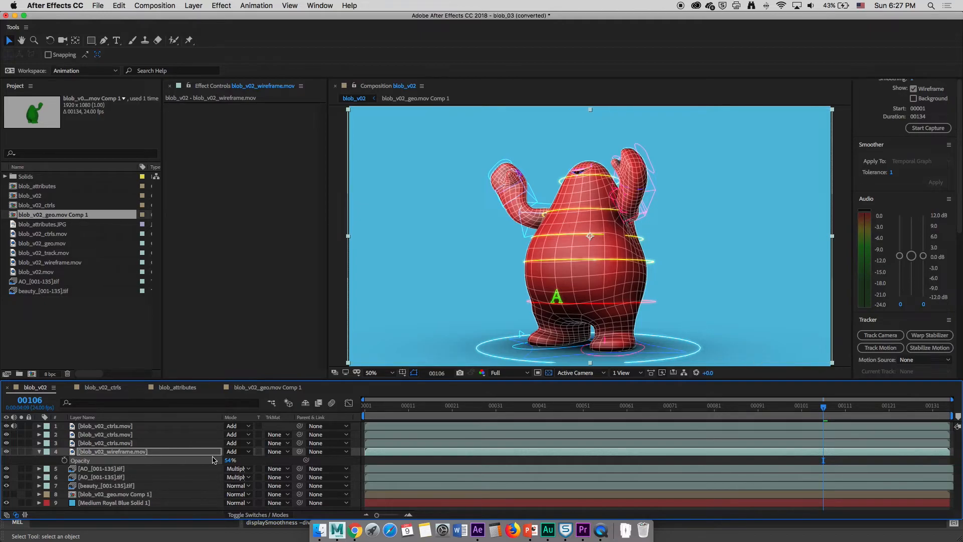
click(64, 460)
drag(801, 467, 745, 462)
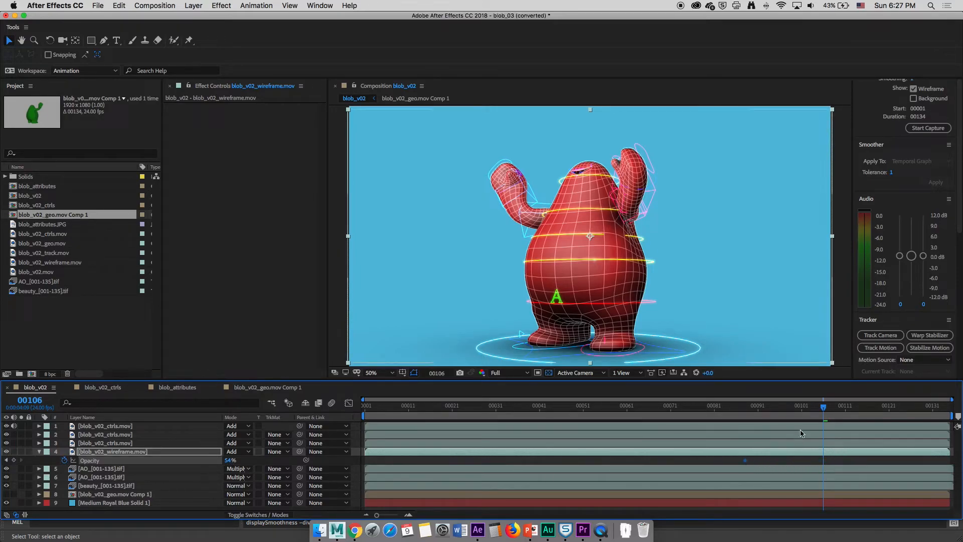
drag(823, 409, 850, 409)
mouse_move(229, 460)
mouse_down()
mouse_move(191, 461)
mouse_move(234, 465)
mouse_up()
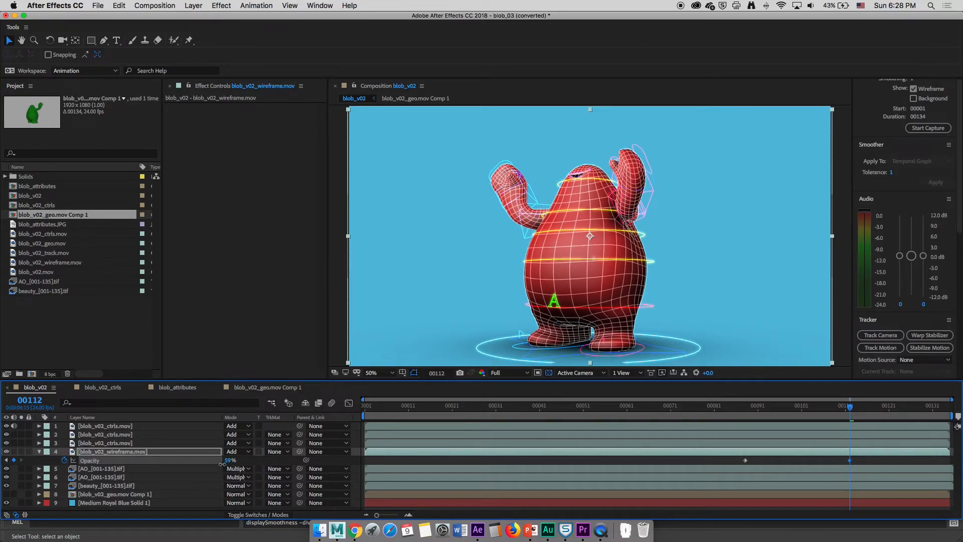
key(Delete)
click(746, 461)
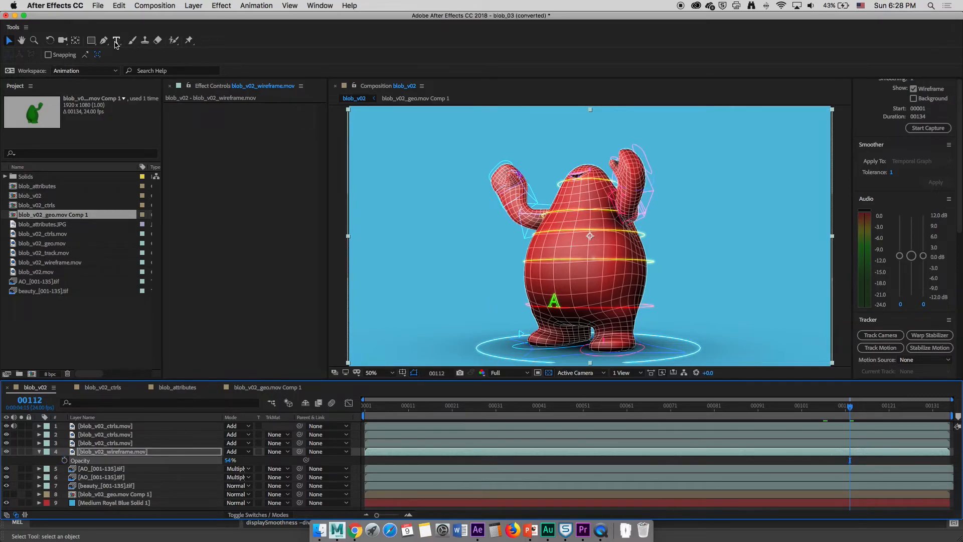
Draw a rectangular mask on the wireframe layer covering the blob's left arm and side
click(91, 43)
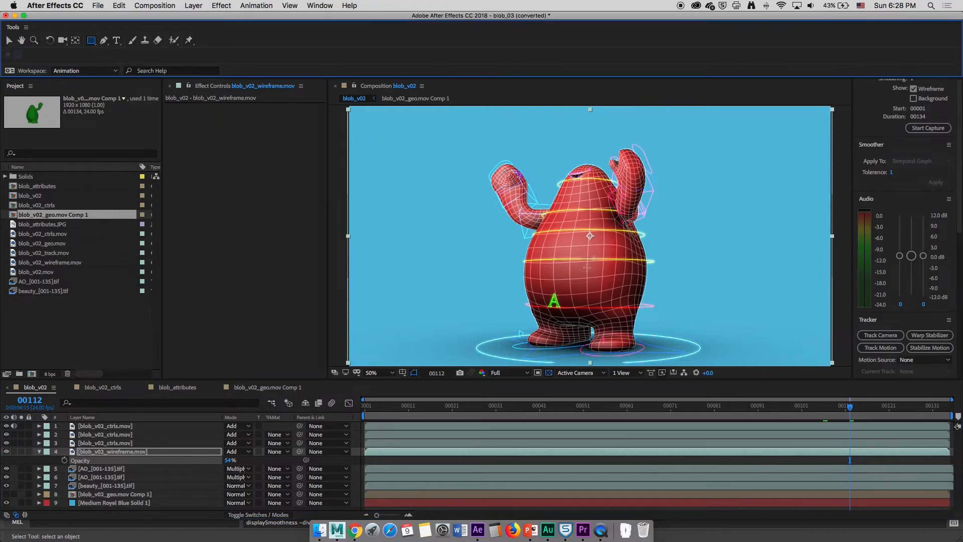
key(comma)
drag(529, 159, 584, 321)
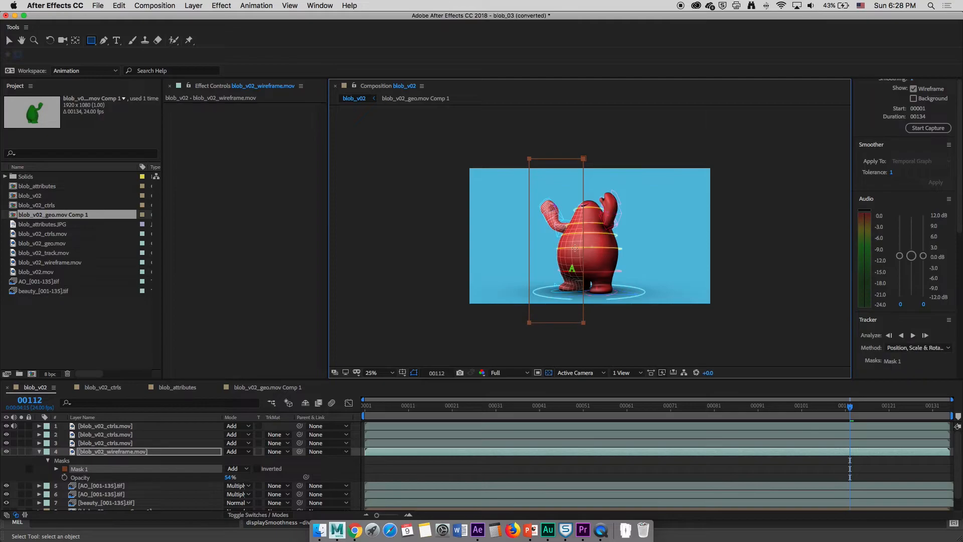
key(period)
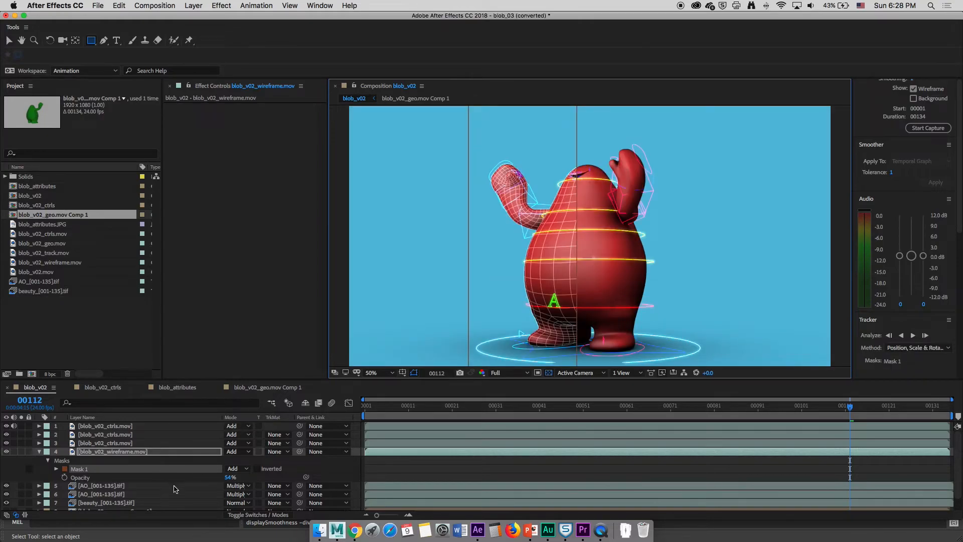
Set the wireframe layer's mask feather to 59 pixels and hide the top controls layer
click(57, 469)
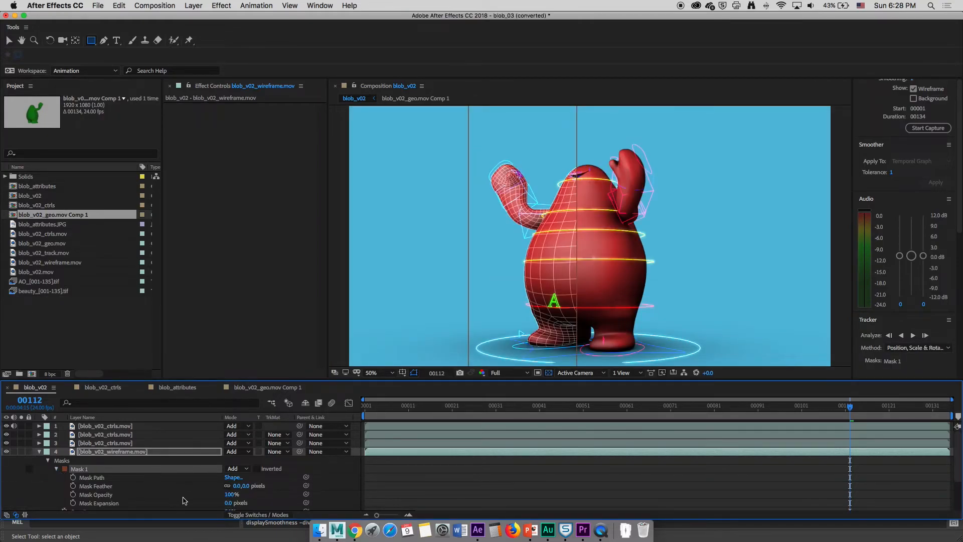
drag(236, 486, 244, 487)
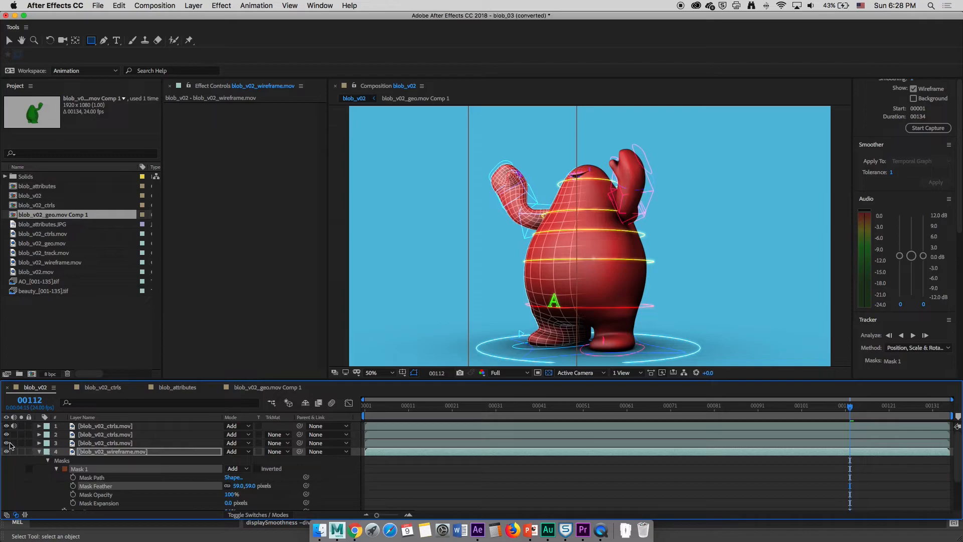
click(7, 426)
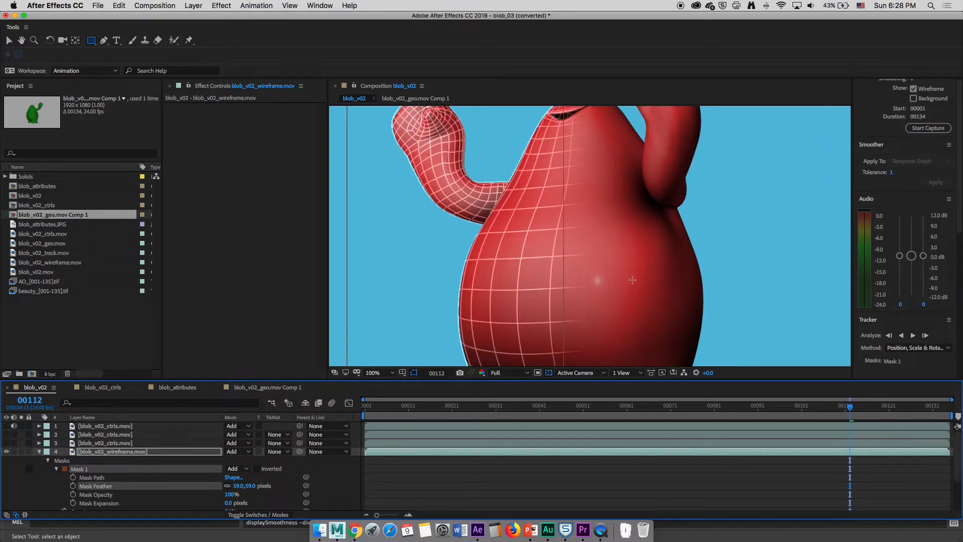
At frame 27, move the wireframe mask to the left edge of the frame and keyframe its mask path
drag(604, 409, 750, 423)
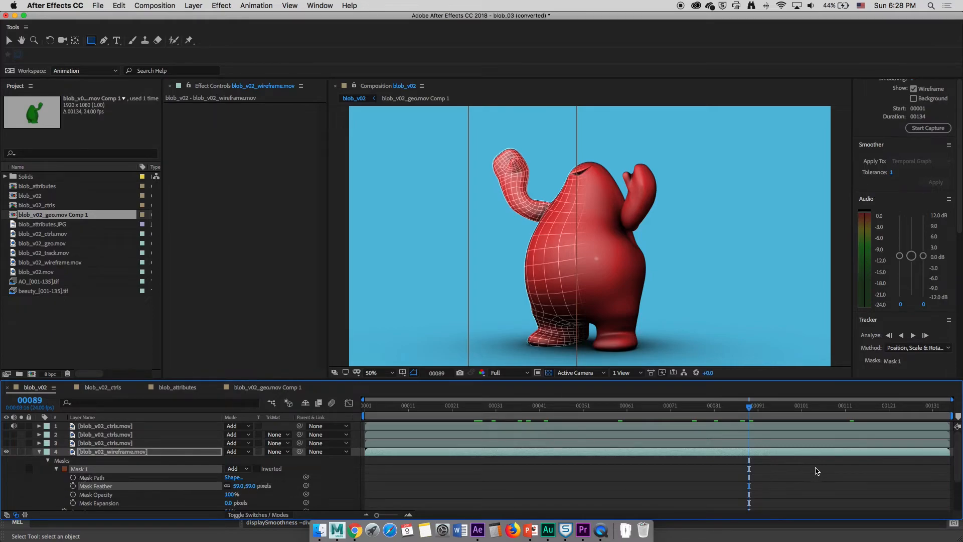
drag(551, 409, 478, 409)
key(v)
click(472, 327)
drag(472, 324, 344, 329)
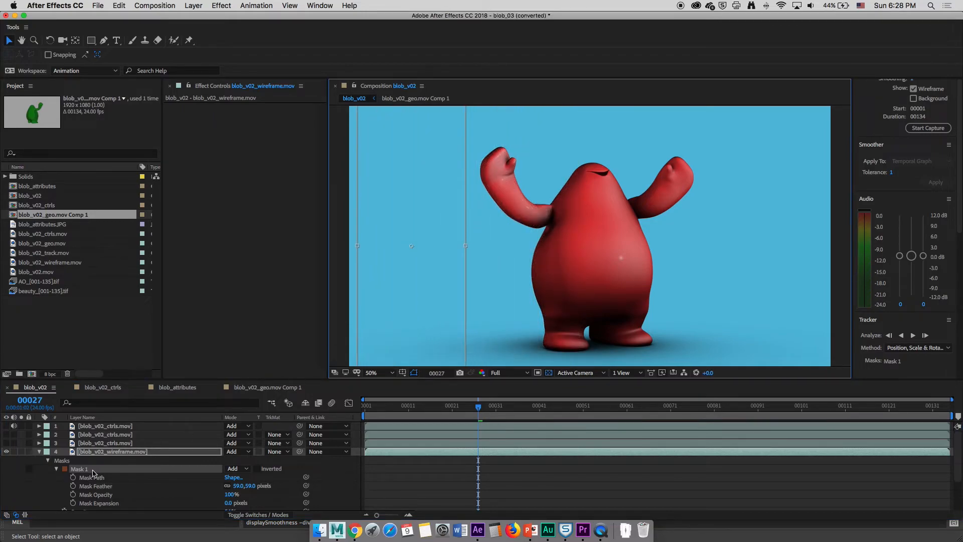
click(73, 478)
At frame 54, move the wireframe mask across to the right side of the frame to animate a wipe
key(space)
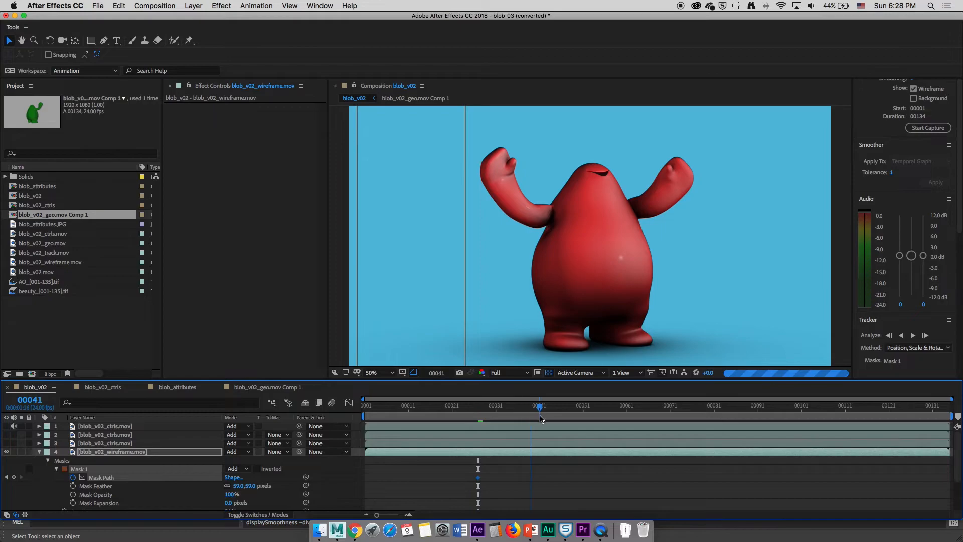
double_click(463, 264)
drag(455, 266, 792, 287)
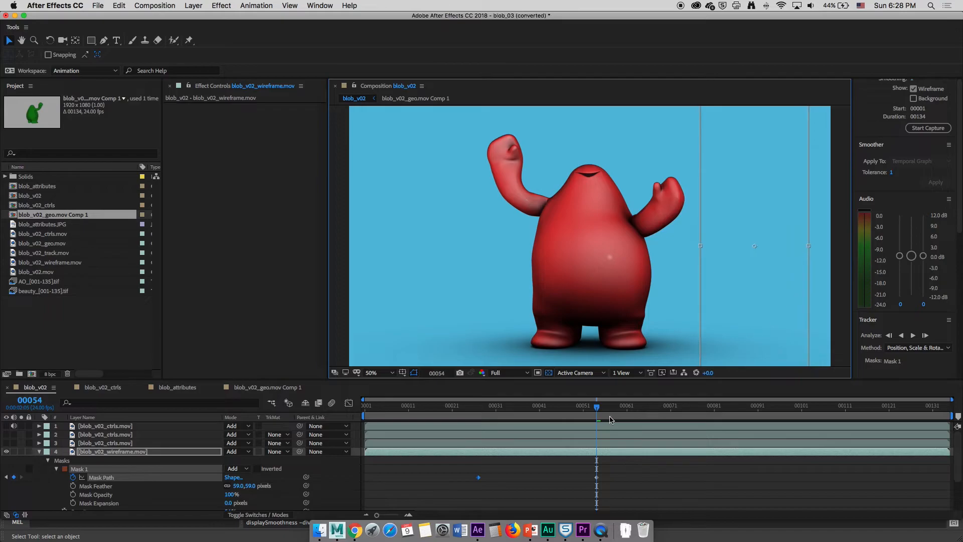
Set the work area from frame 25 to frame 54 and preview the wireframe wipe
key(n)
click(470, 409)
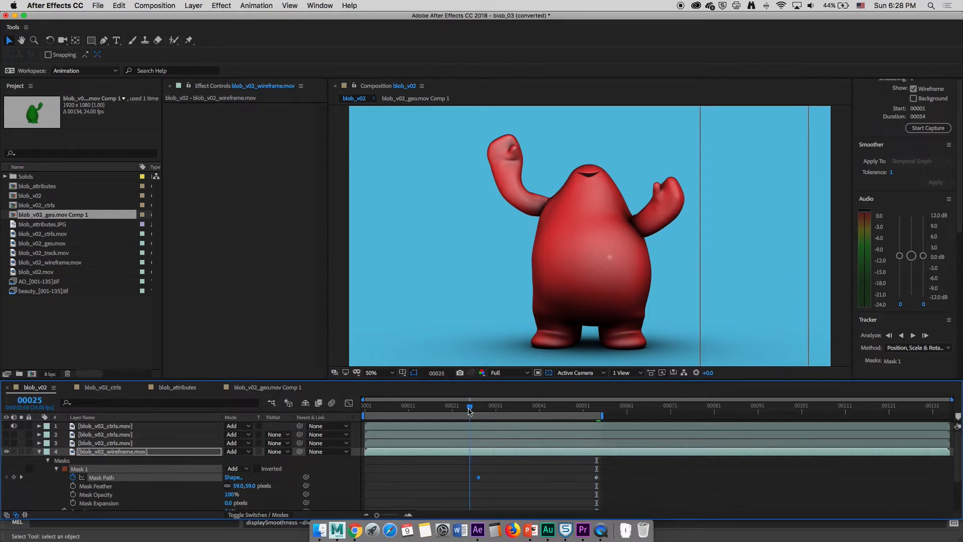
key(b)
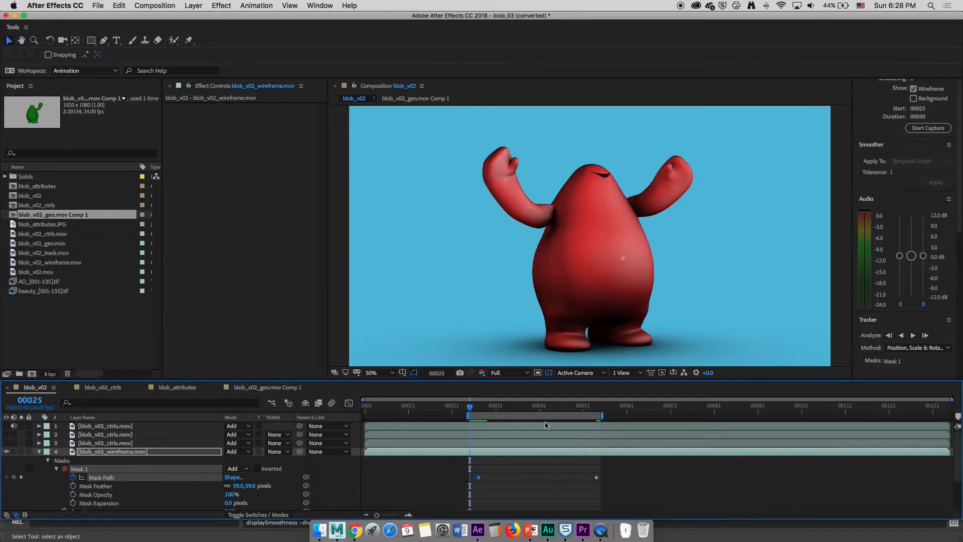
key(space)
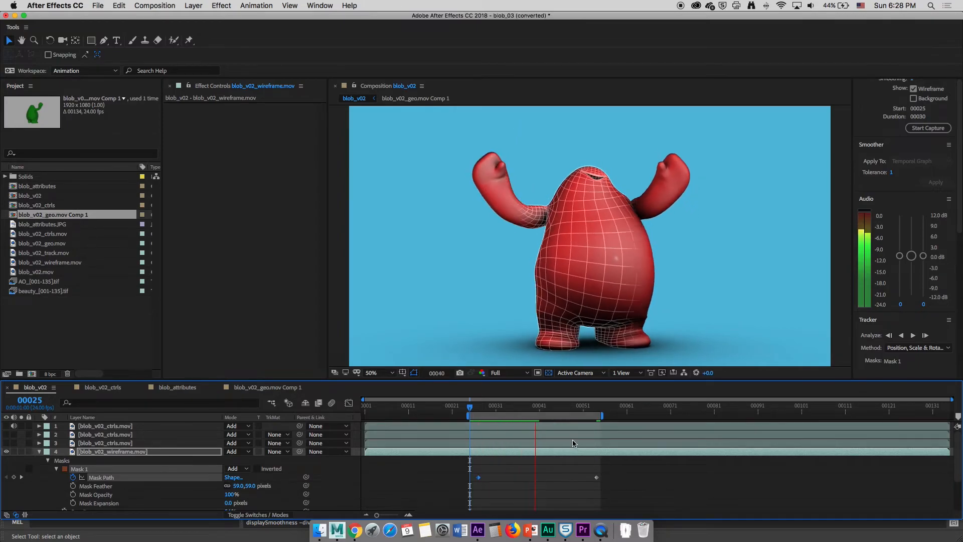
key(space)
key(space)
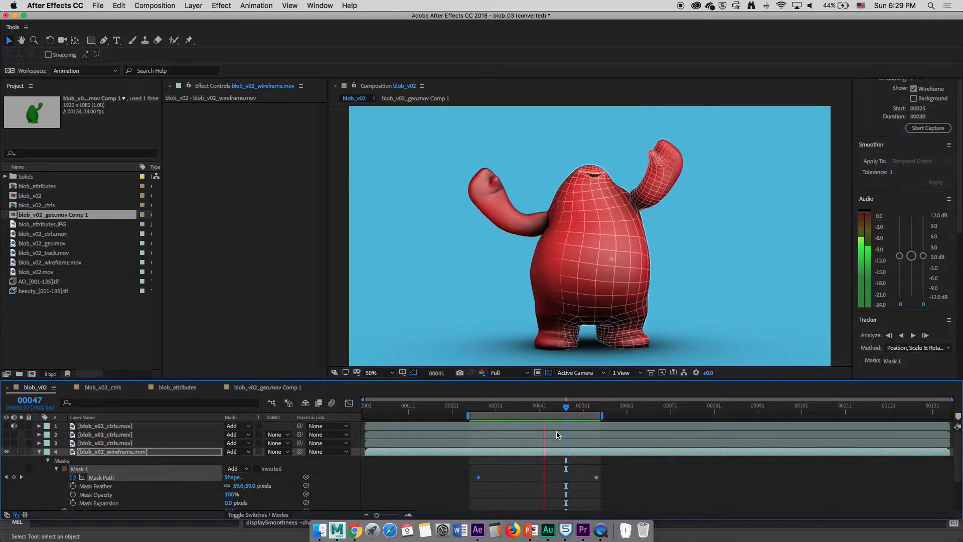
key(space)
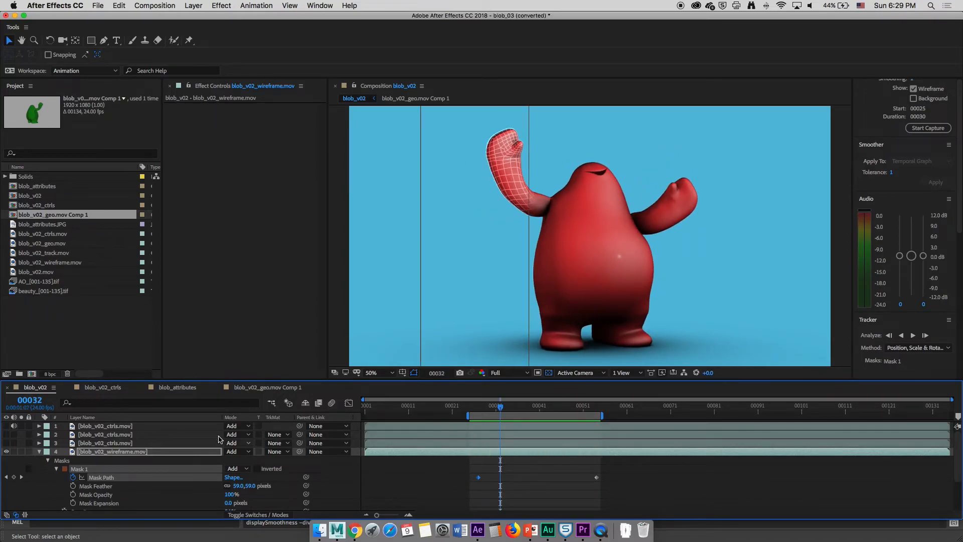
Show the top controls layer and draw a tall rectangular mask on it over the blob's left arm and body
click(111, 426)
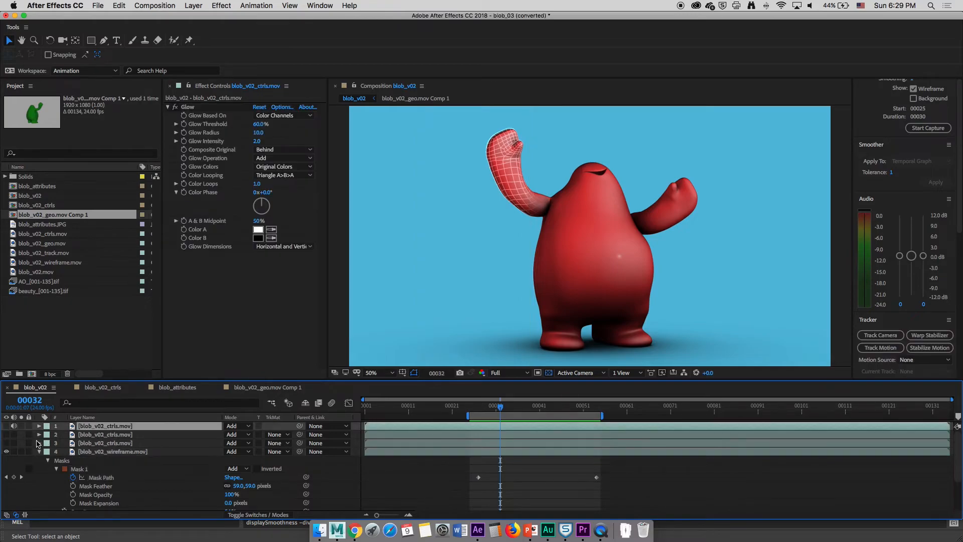
click(6, 426)
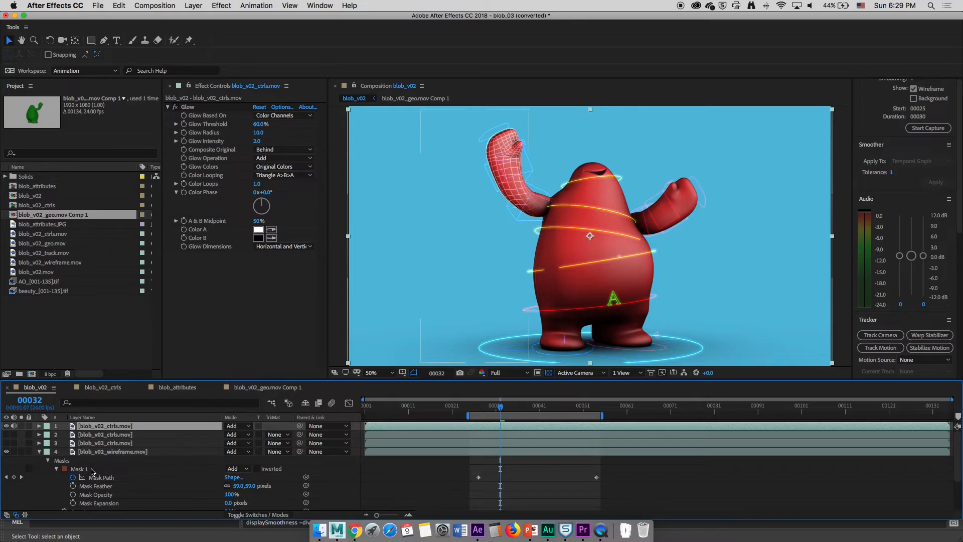
click(91, 40)
key(comma)
mouse_move(518, 143)
mouse_down()
mouse_move(575, 319)
mouse_move(589, 326)
mouse_up()
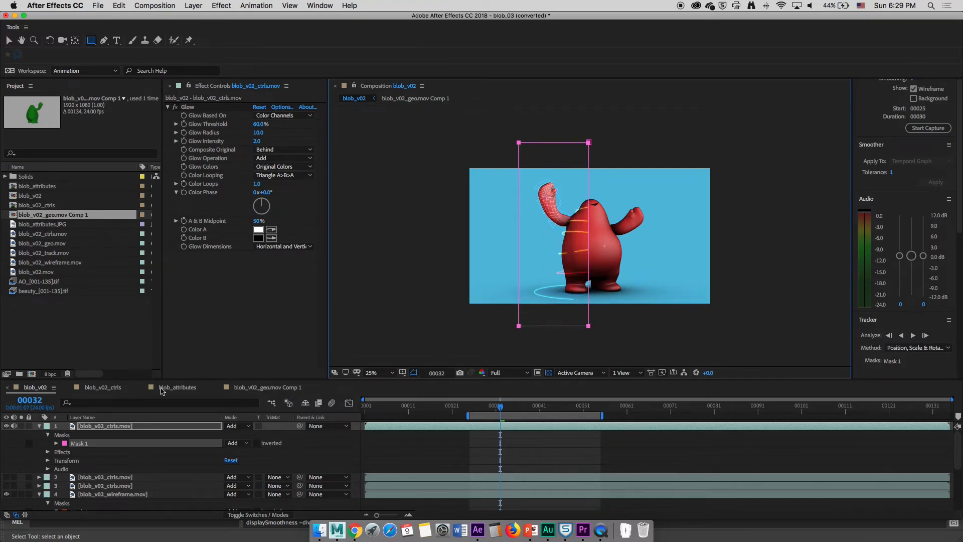
Expand the controls layer's mask and set its feather to 22 pixels
click(47, 435)
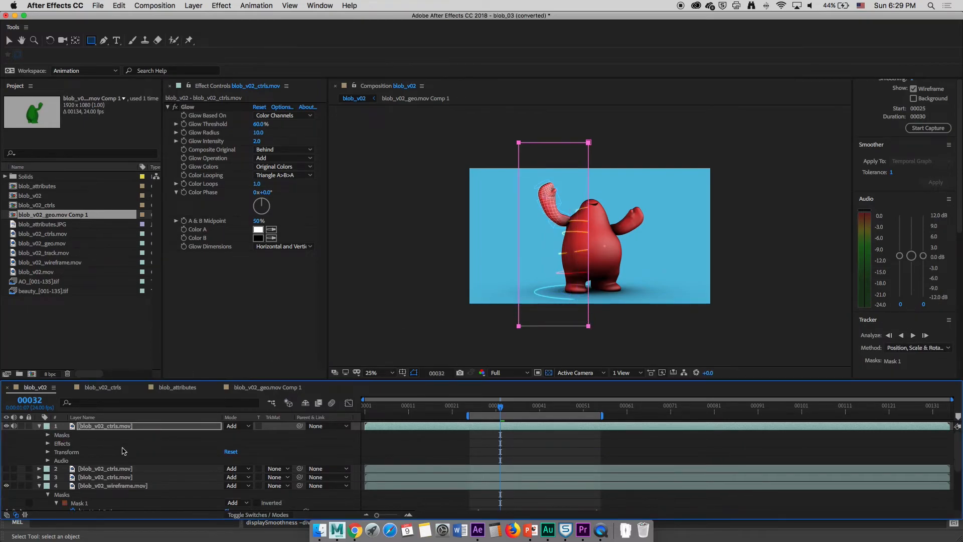
click(49, 436)
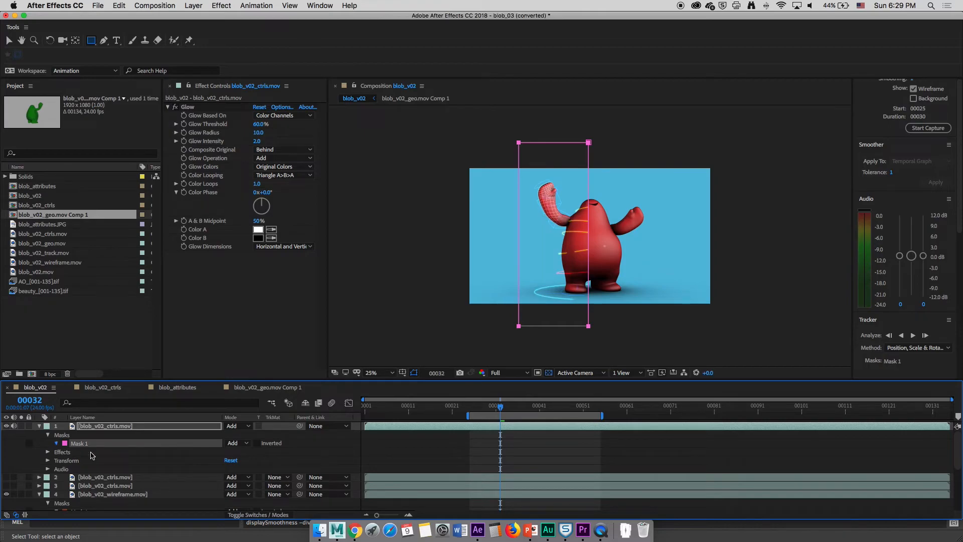
click(56, 443)
drag(245, 460, 259, 462)
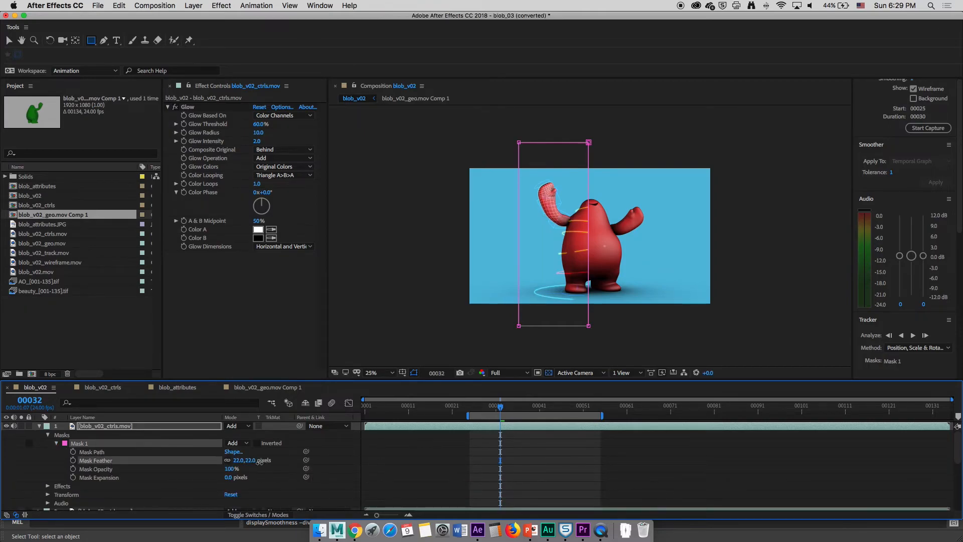
Hide the wireframe layer
scroll(60, 472, down, 3)
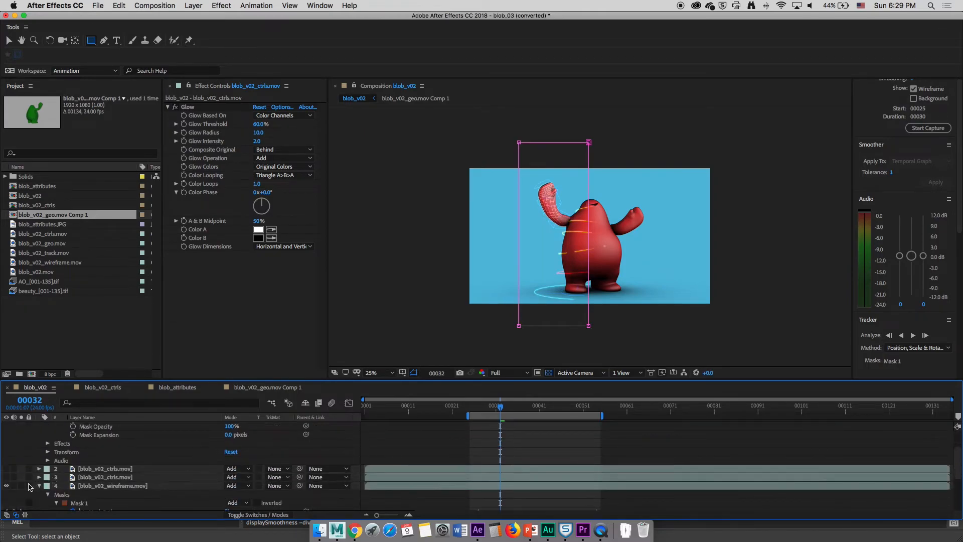
click(6, 485)
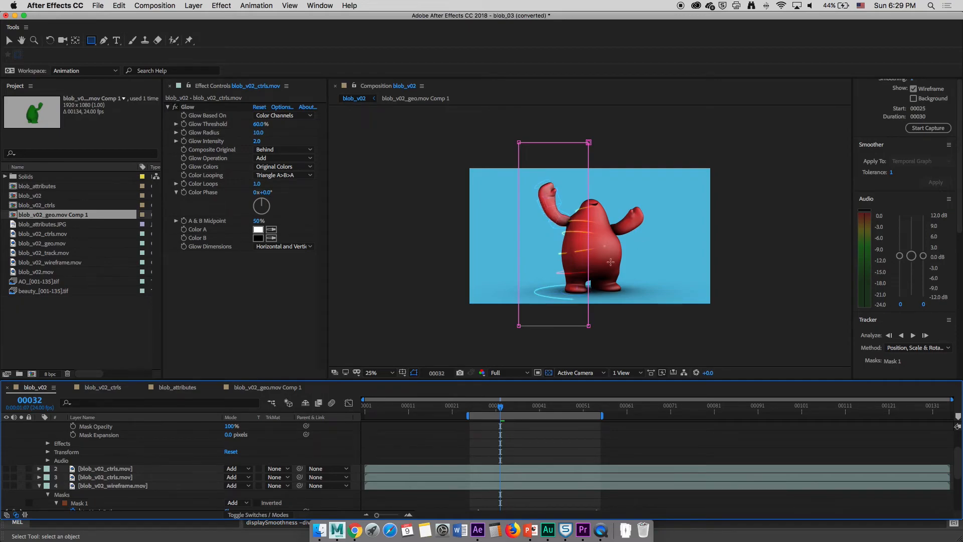
scroll(611, 261, up, 4)
scroll(610, 263, down, 2)
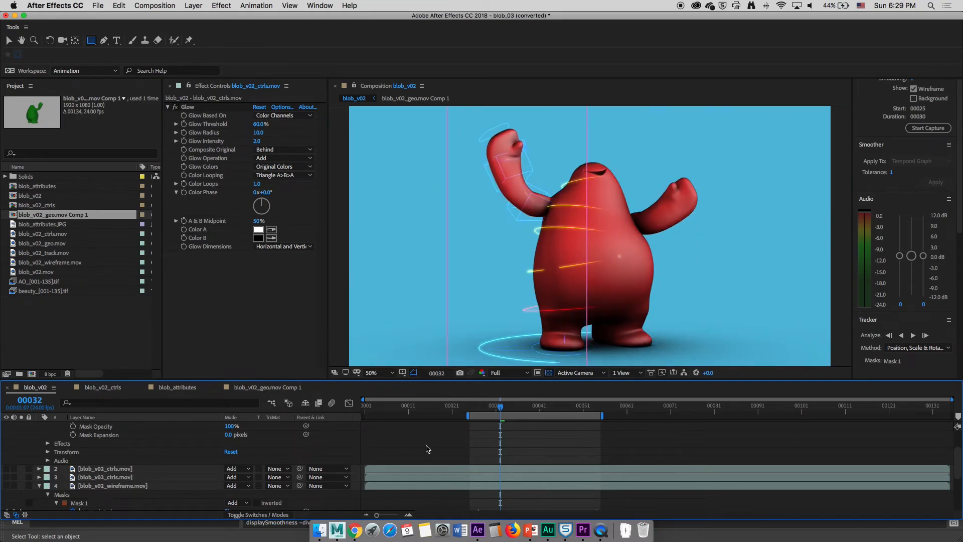
scroll(139, 453, up, 2)
At frame 25, keyframe the controls mask path and move the mask to the left edge of the frame
click(470, 407)
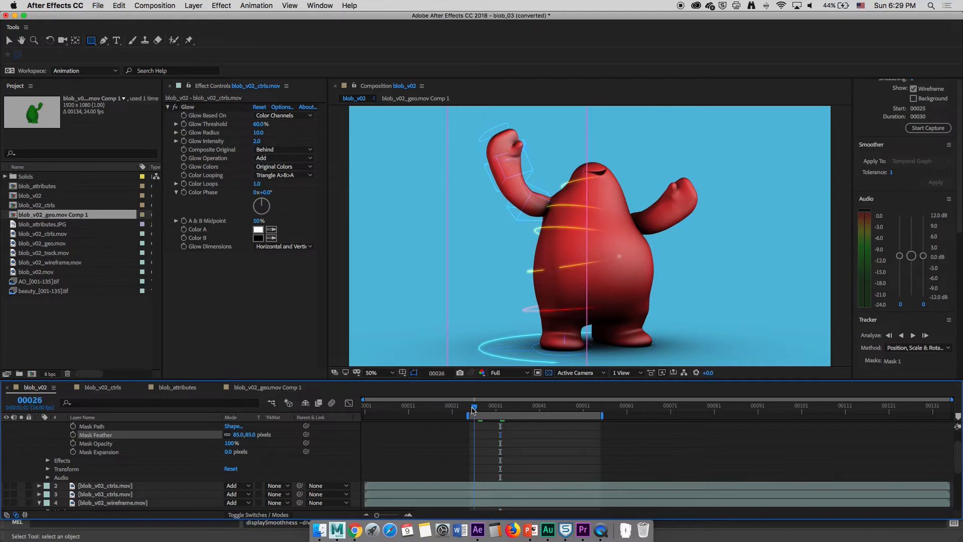
click(73, 427)
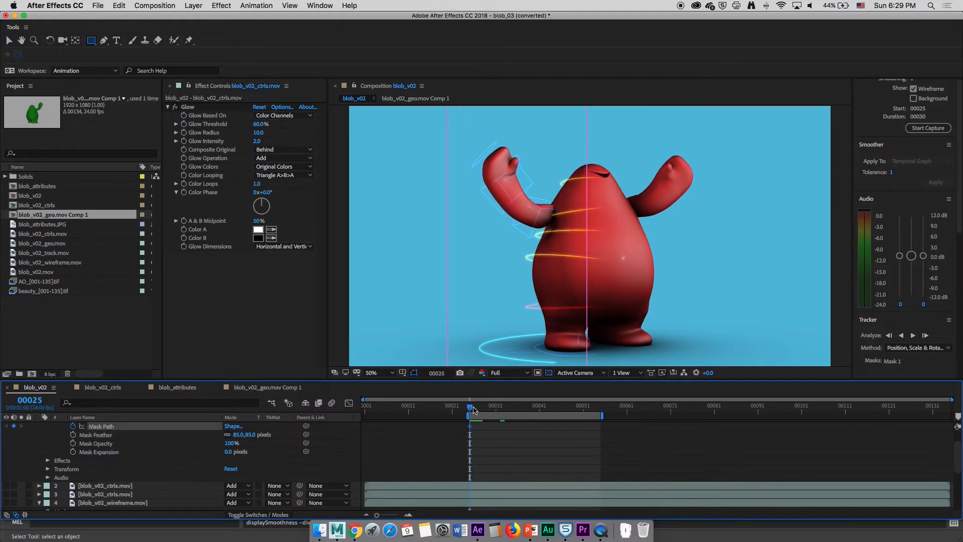
key(v)
double_click(448, 295)
drag(496, 300, 377, 296)
At frame 55, move the controls mask across to the right side of the frame
key(space)
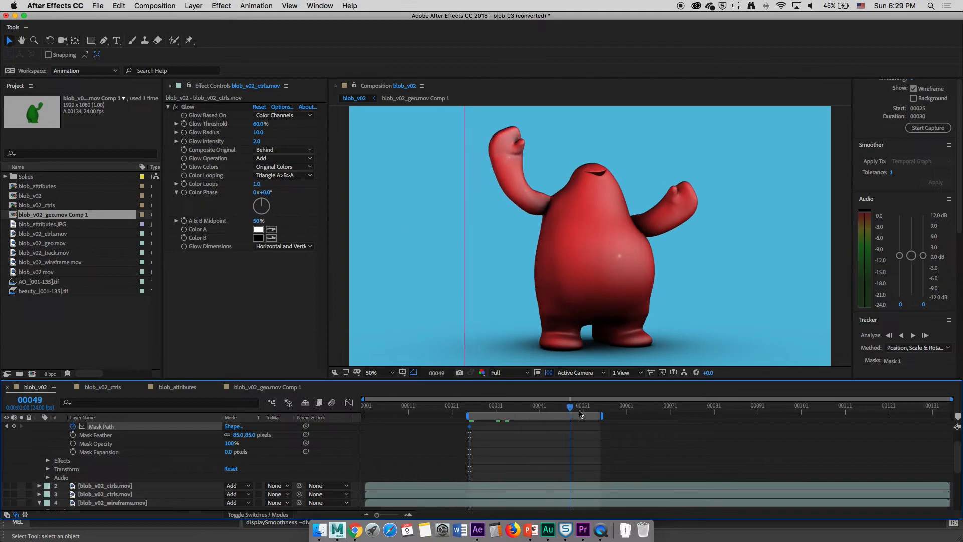
double_click(465, 278)
drag(410, 286, 782, 293)
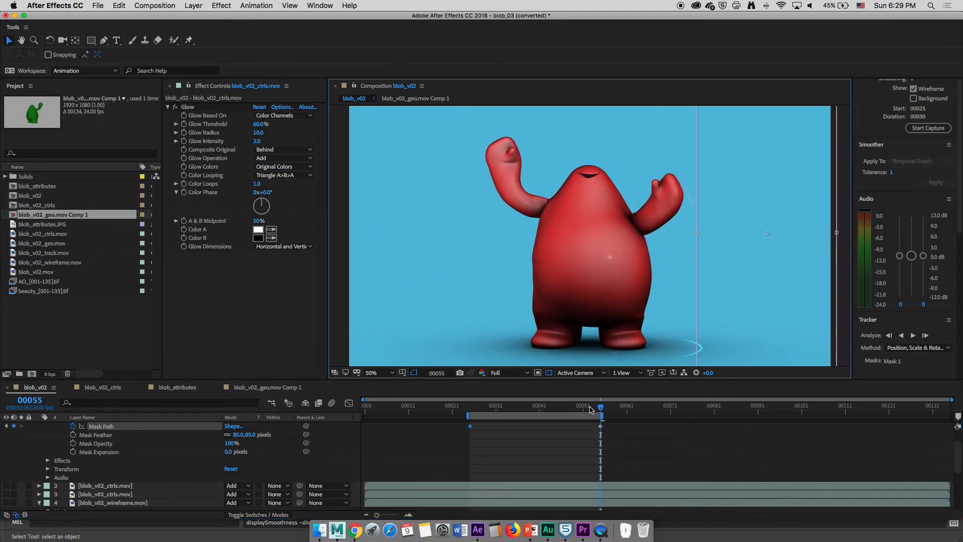
Preview the controls wipe animation in the composition
key(space)
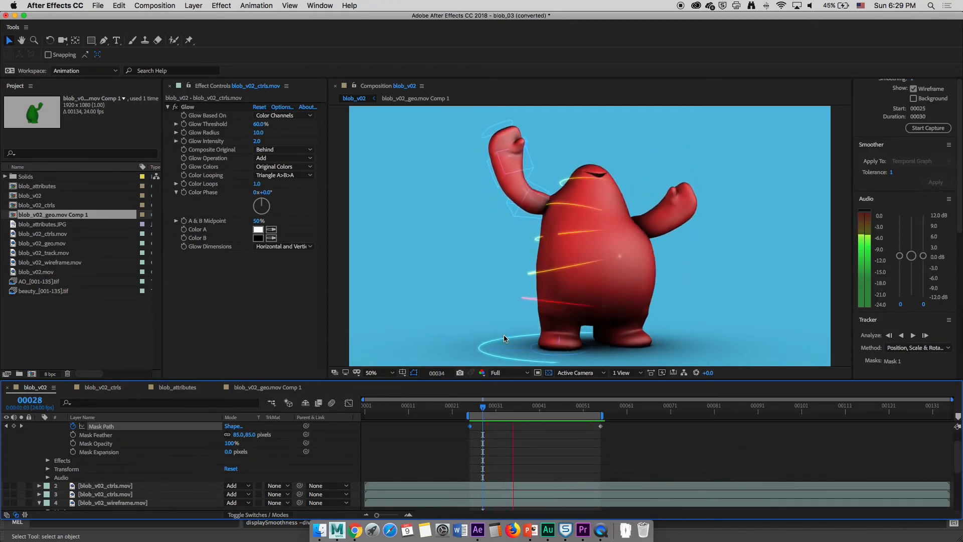
key(comma)
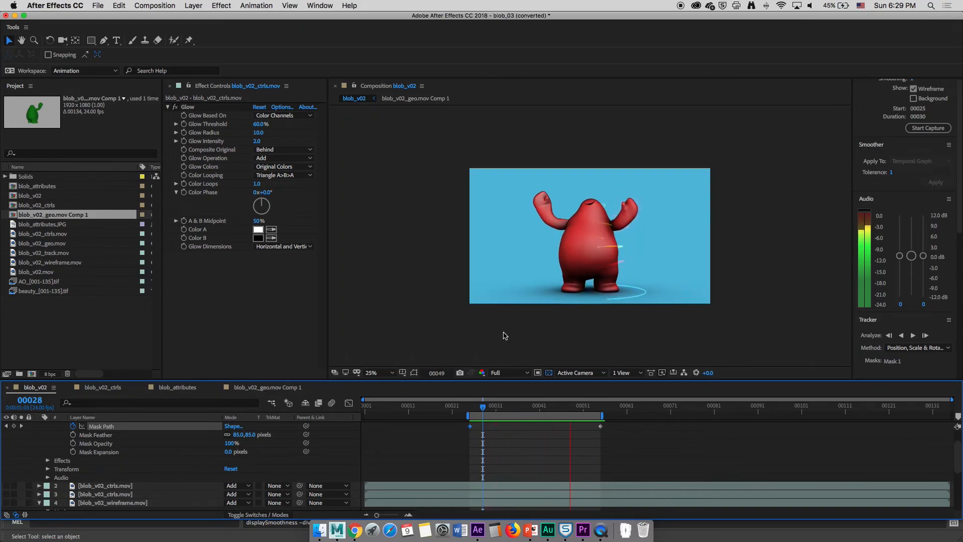
key(period)
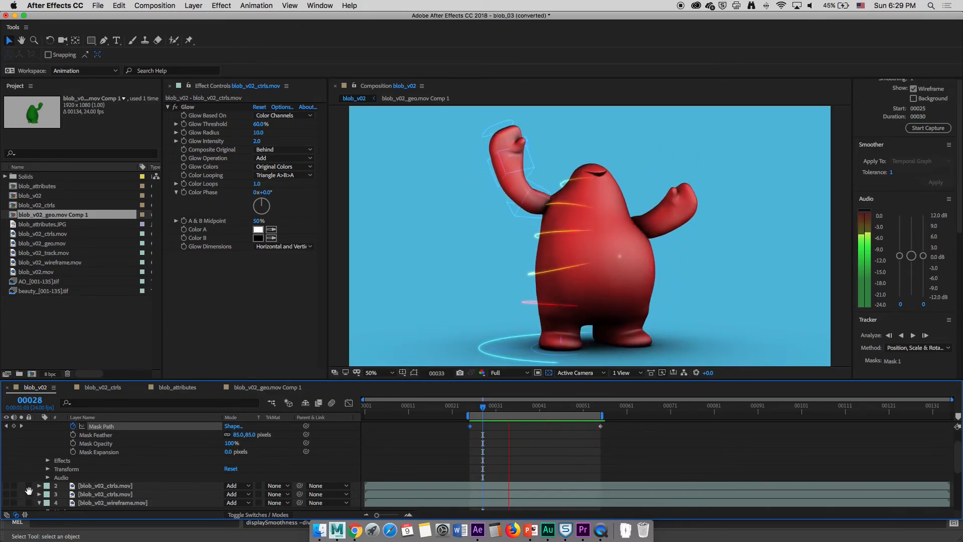
key(space)
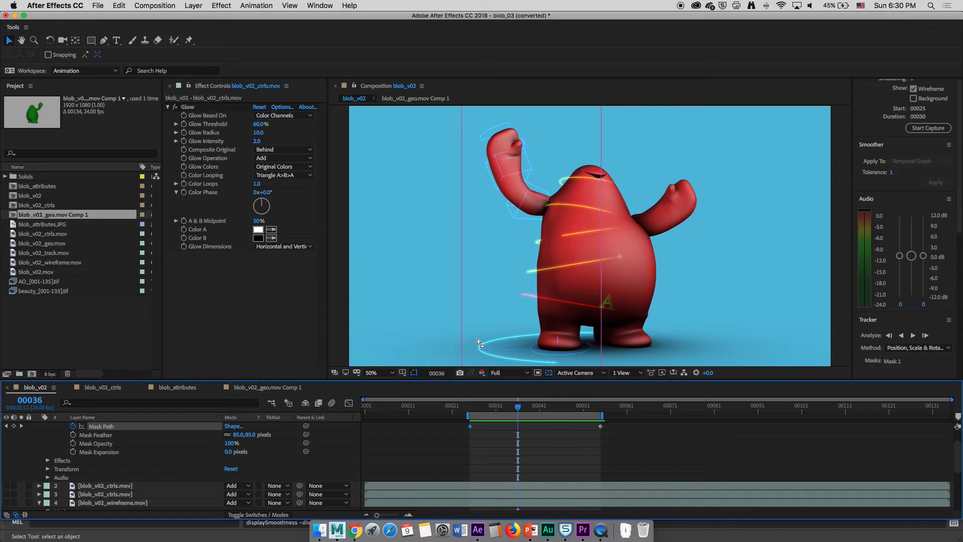
Switch to QuickTime Player and review the mainComp_HD_v06_December2017.mp4 reference reel enlarged, scrubbing to around 01:28
click(601, 531)
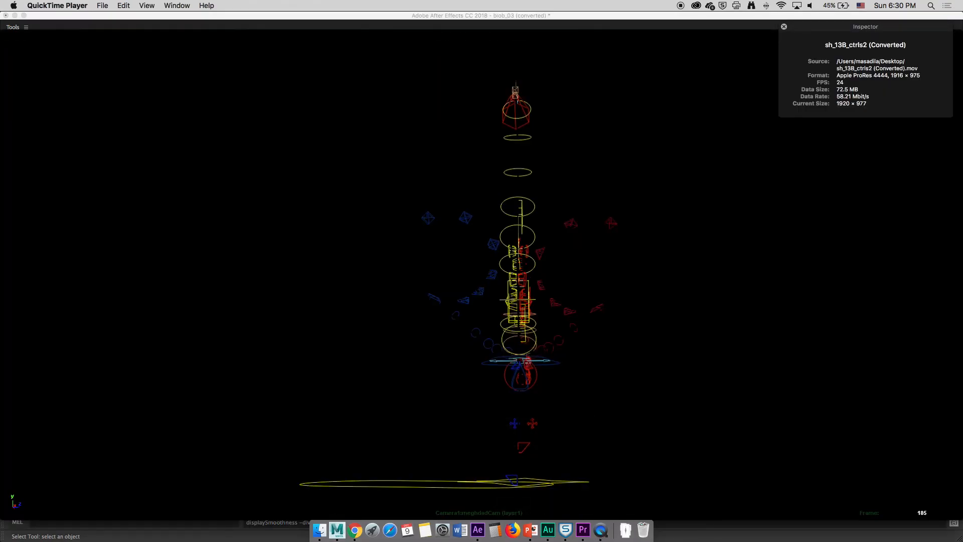
click(561, 363)
key(super+grave)
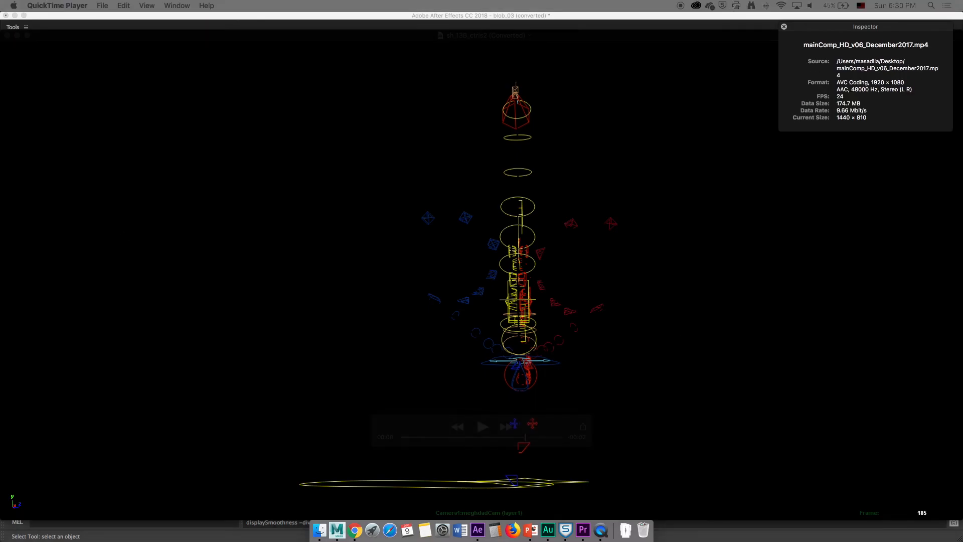
drag(0, 76, 619, 79)
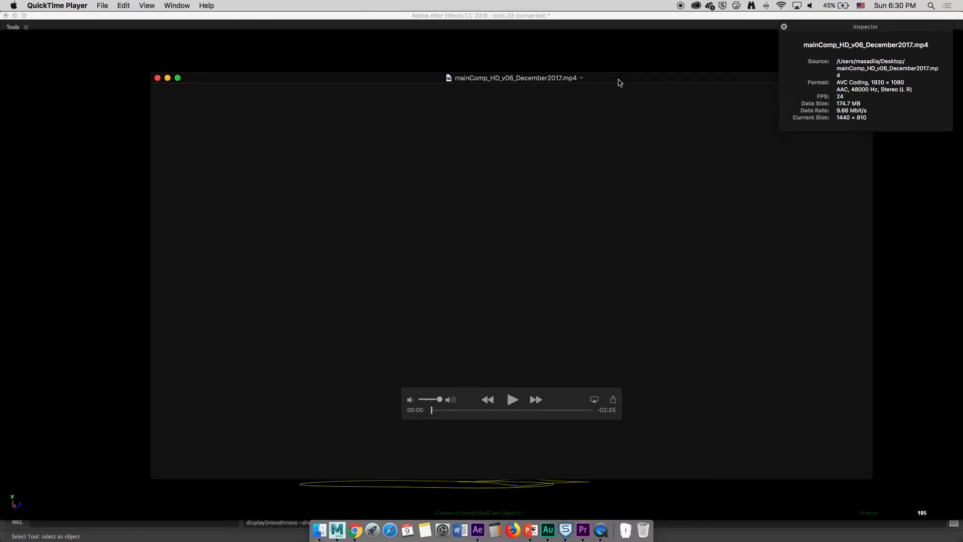
double_click(619, 80)
drag(437, 439, 531, 441)
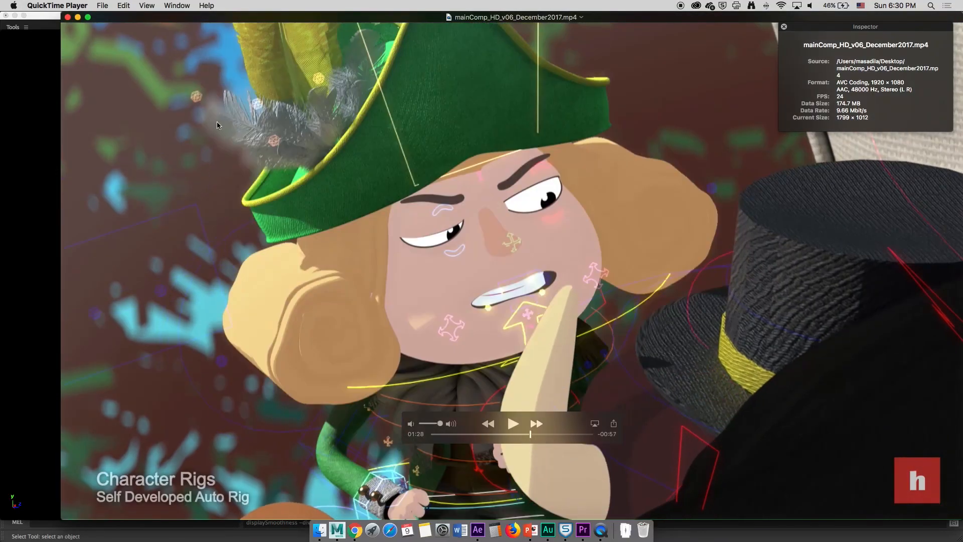
Close the QuickTime windows and switch to Maya
click(68, 17)
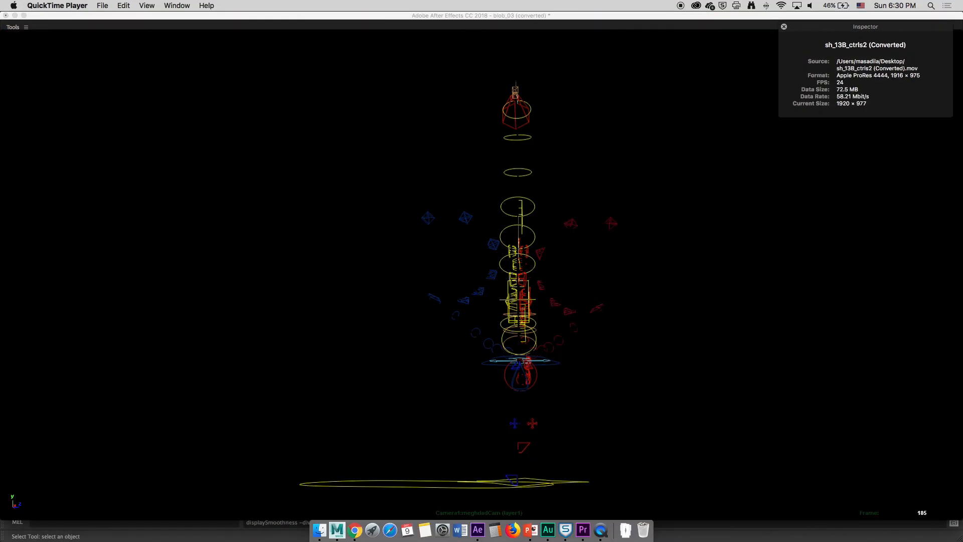
click(7, 36)
click(338, 530)
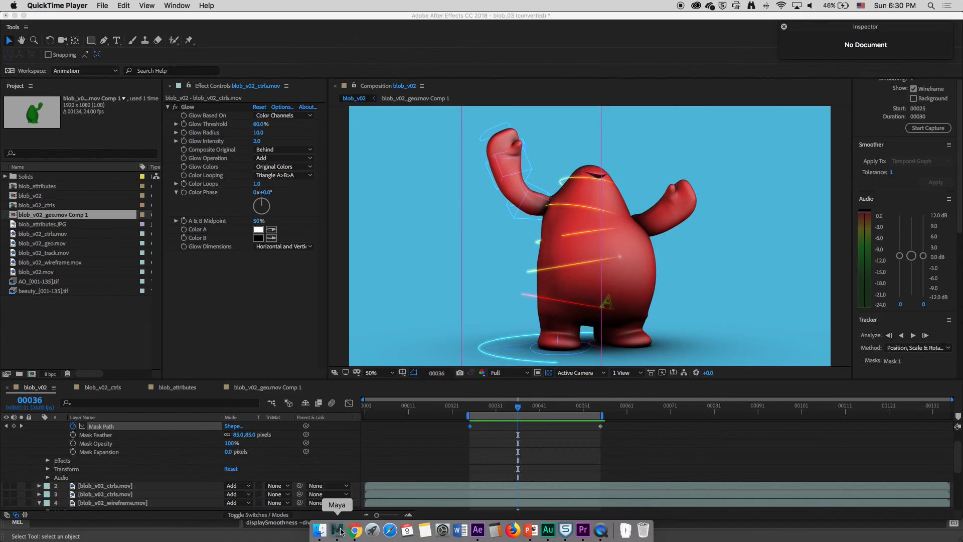